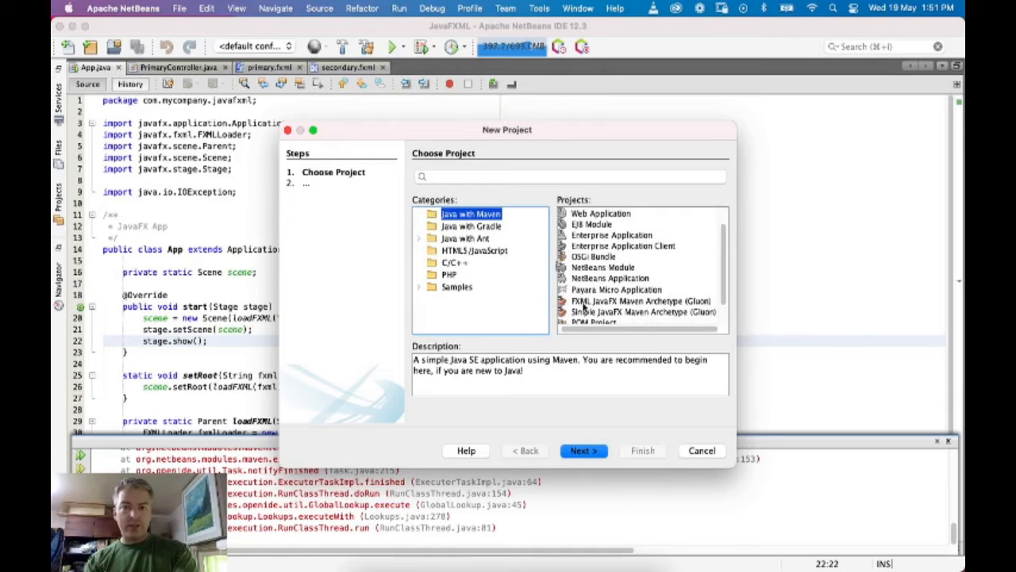
Create a new project from the FXML JavaFX Maven Archetype (Gluon) template, named Registrar
left_click(586, 302)
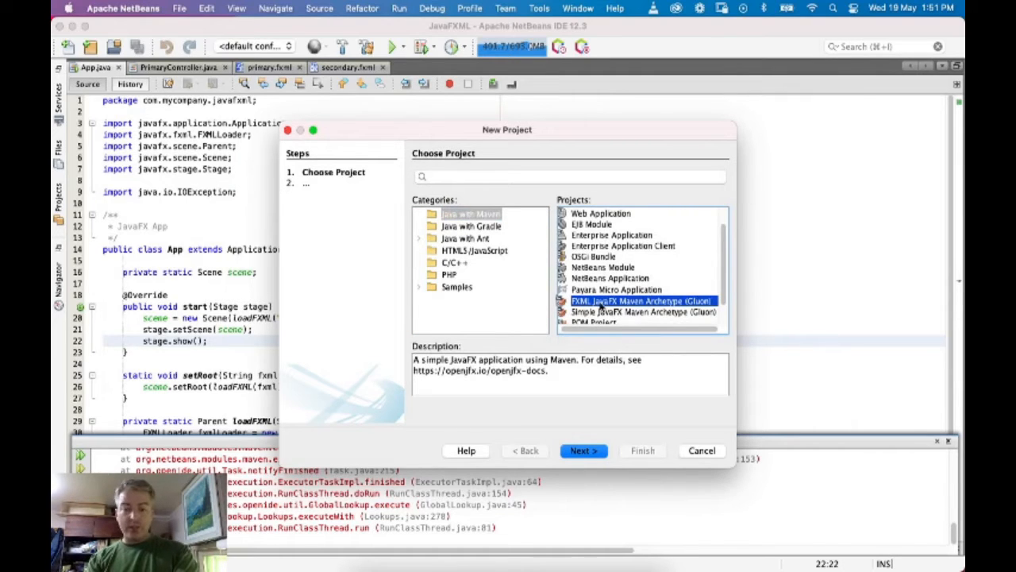
left_click(584, 450)
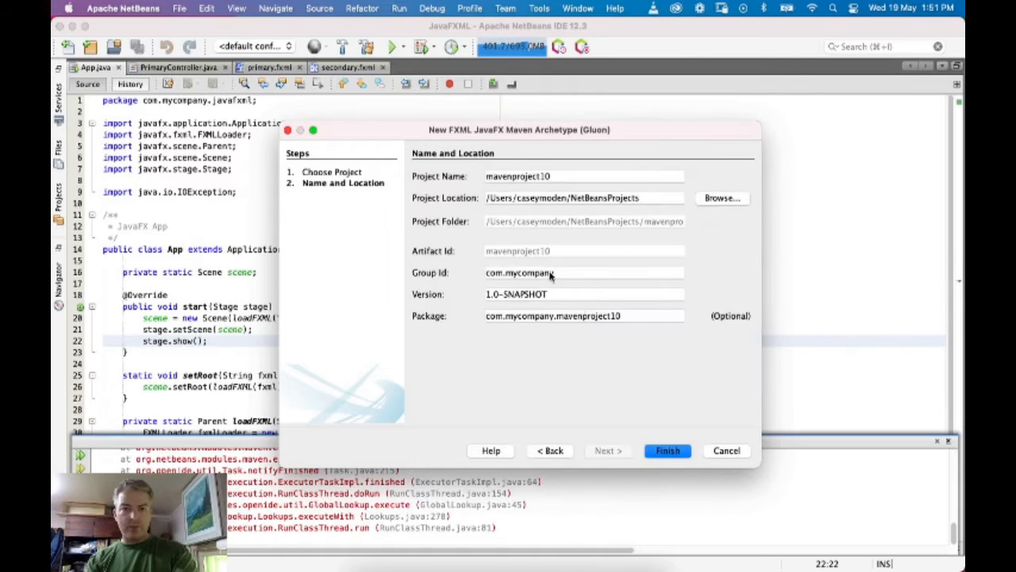
left_click(573, 177)
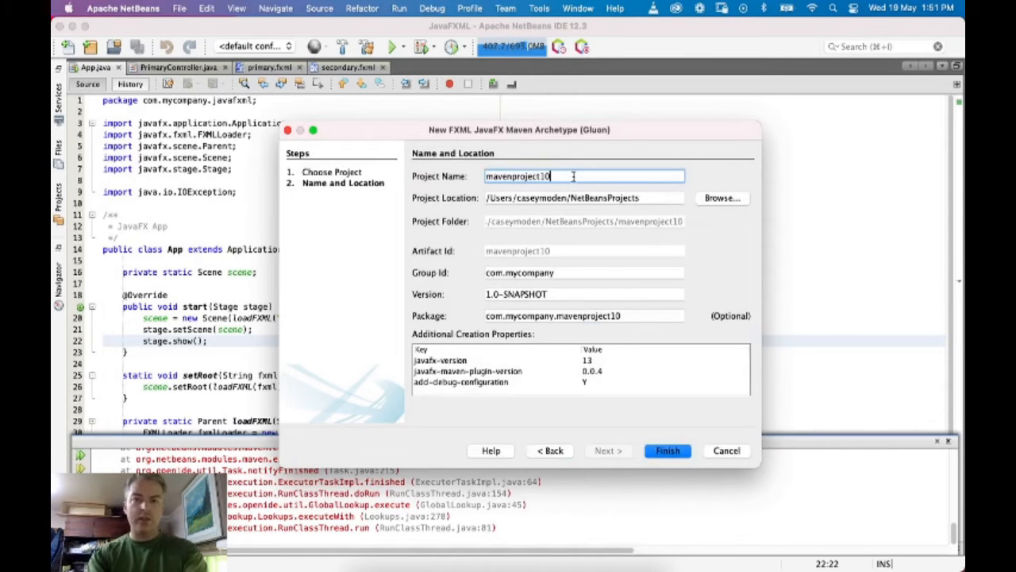
key("BackSpace")
key("BackSpace")
key("BackSpace")
key("BackSpace")
key("BackSpace")
key("BackSpace")
key("BackSpace")
key("BackSpace")
key("BackSpace")
key("BackSpace")
key("BackSpace")
key("BackSpace")
key("BackSpace")
key("BackSpace")
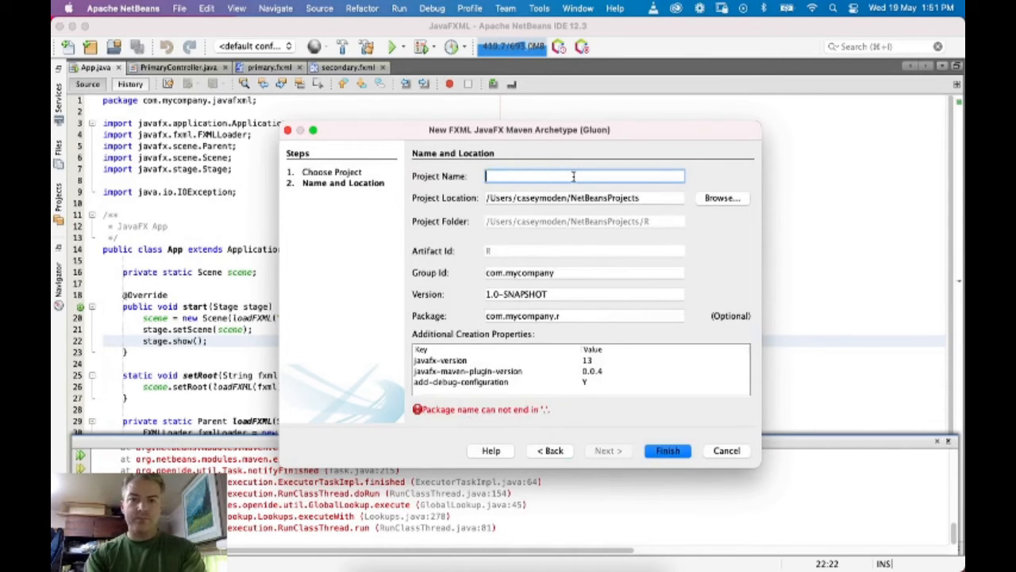
type("Registrar")
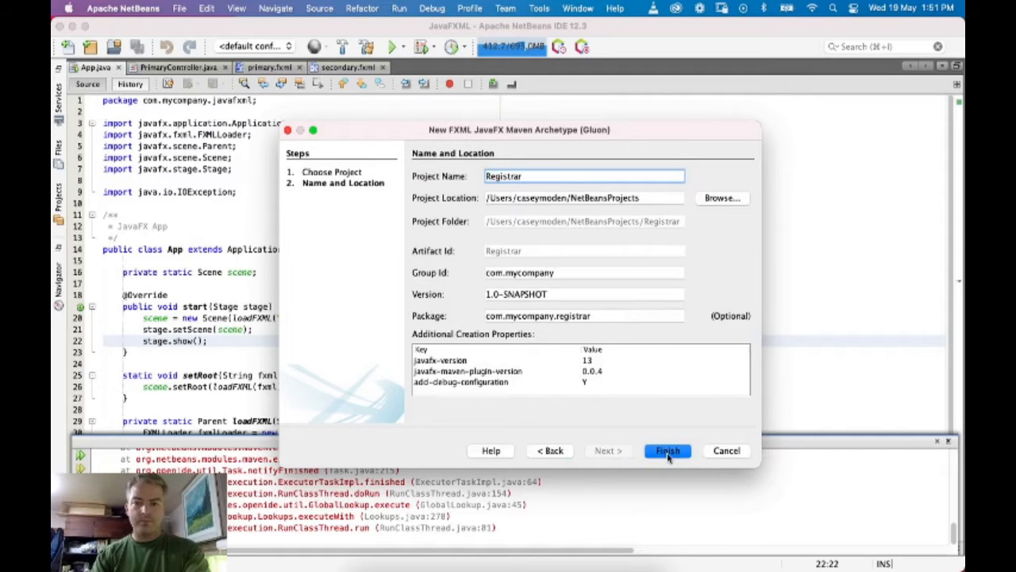
left_click(668, 451)
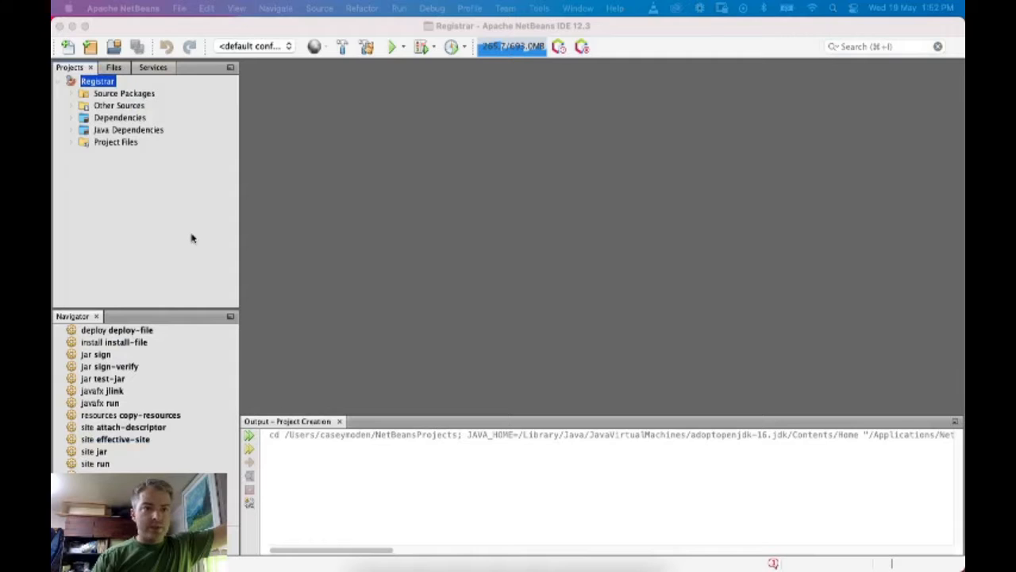
Expand the Registrar project's source and resource packages and open primary.fxml in Scene Builder
left_click(75, 93)
left_click(88, 117)
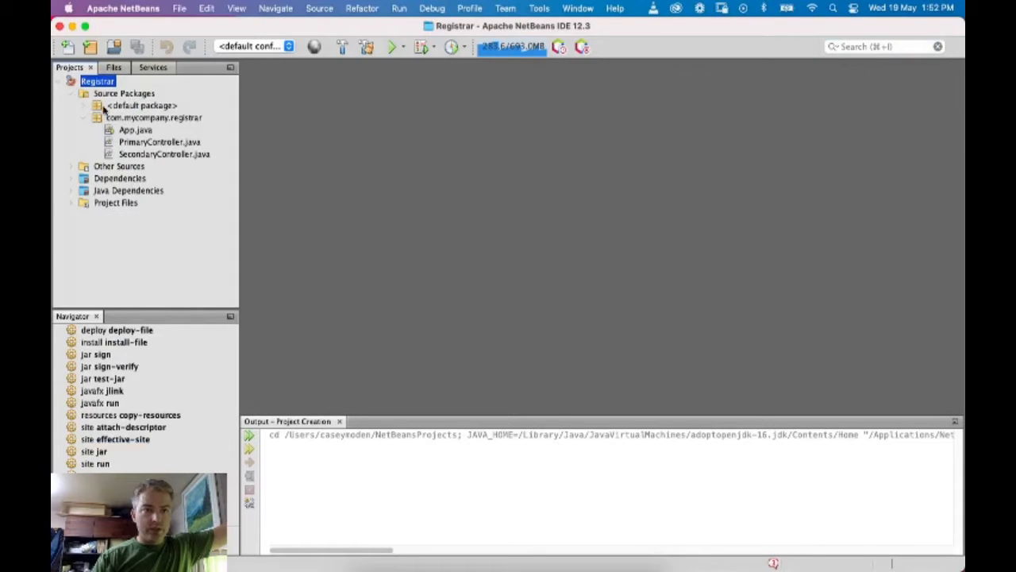
left_click(74, 167)
left_click(74, 167)
left_click(73, 167)
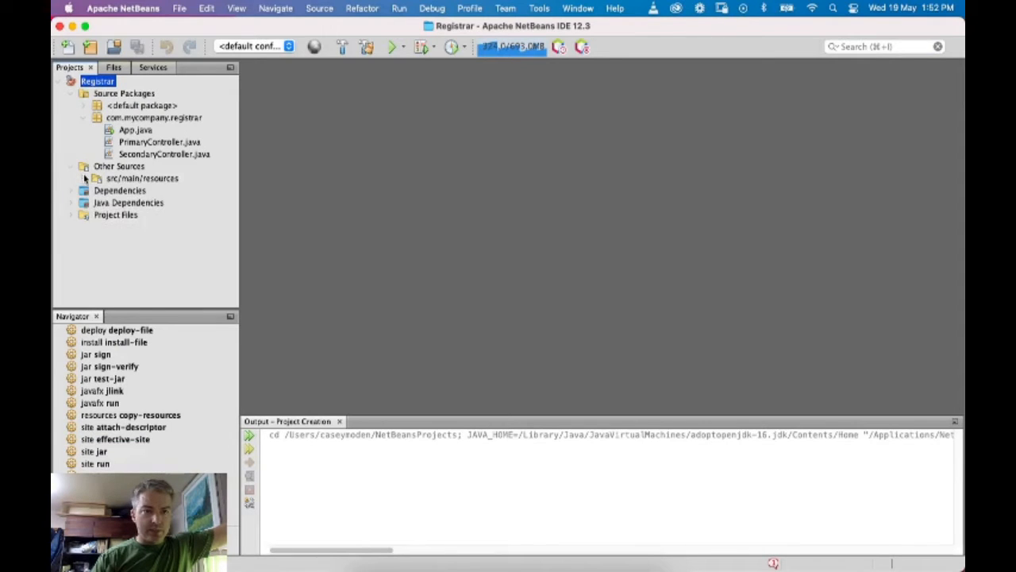
left_click(87, 179)
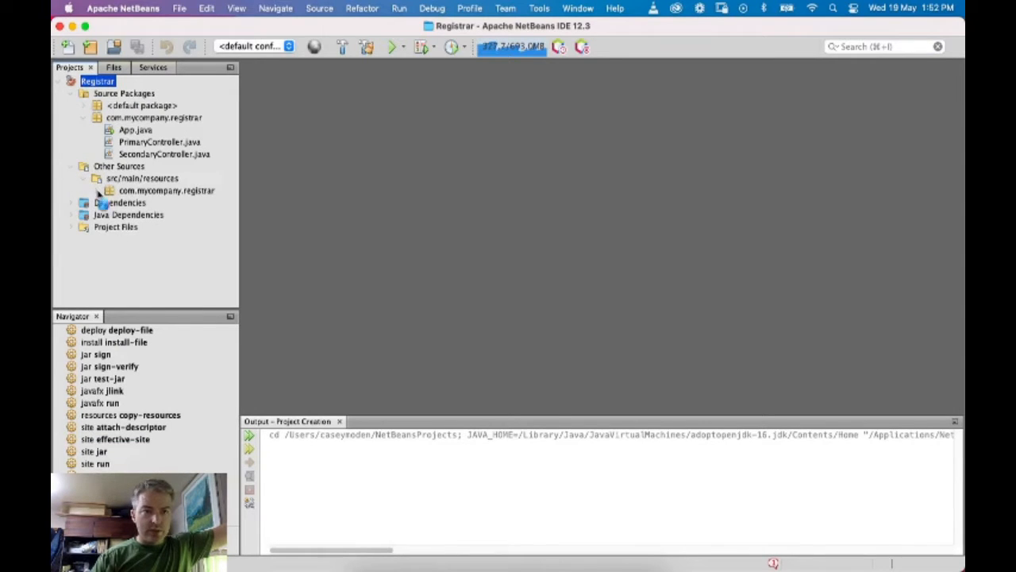
left_click(98, 190)
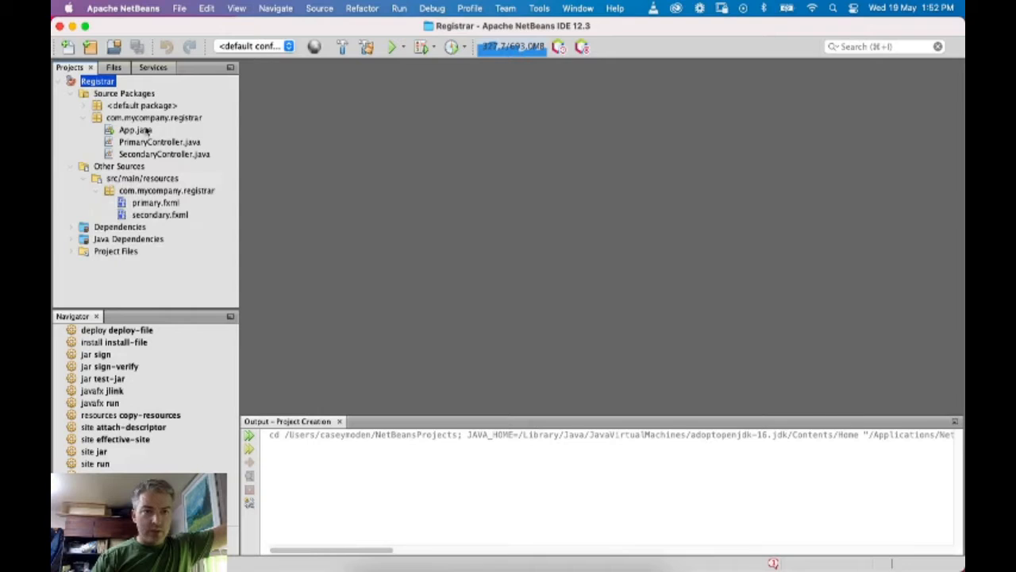
left_click(158, 205)
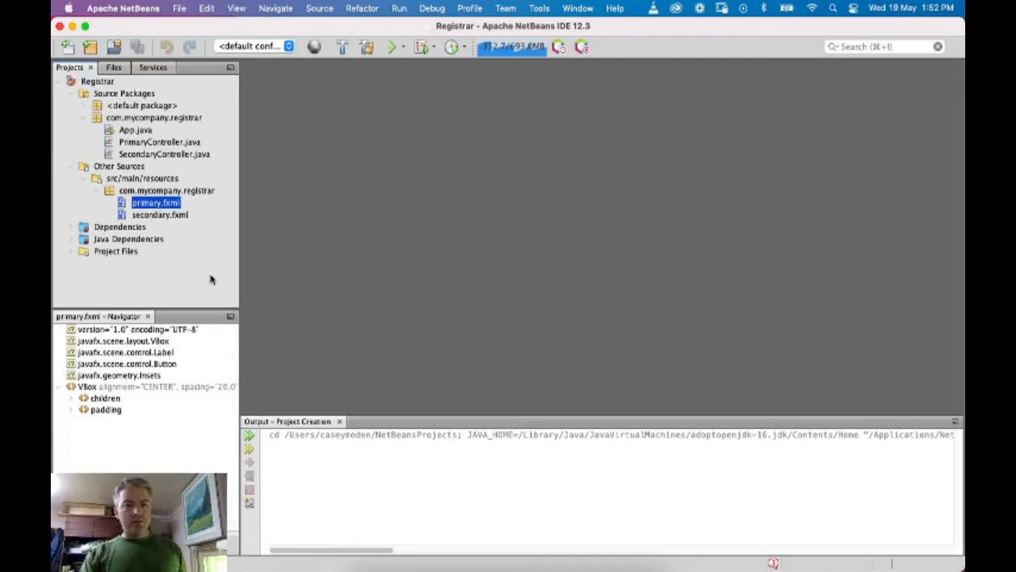
double_click(143, 207)
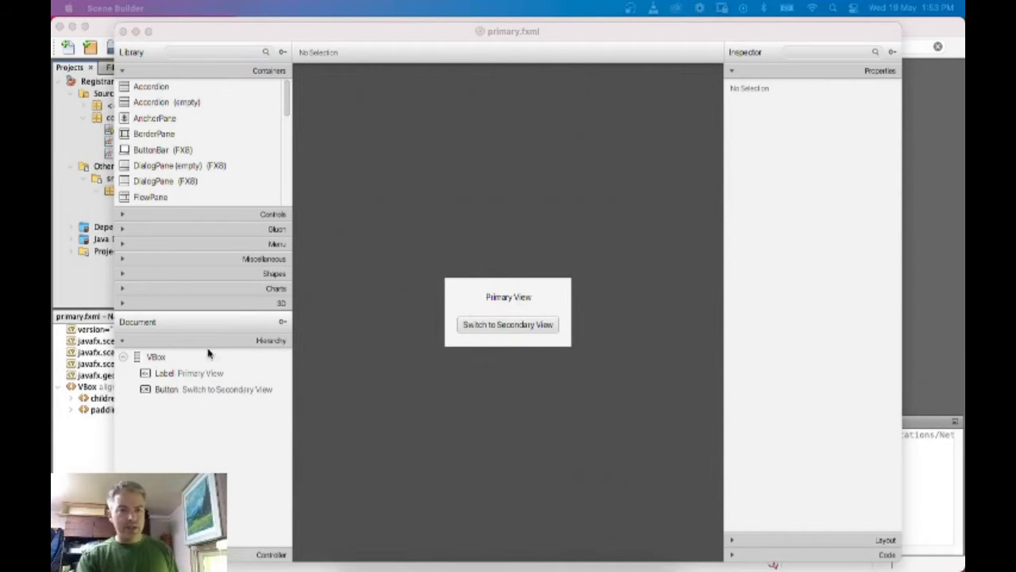
left_click(153, 361)
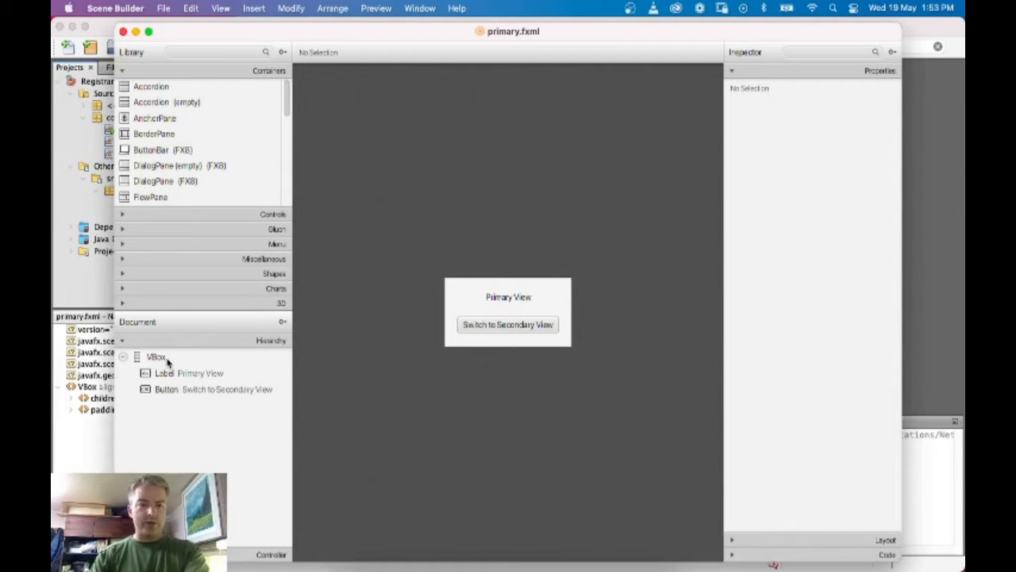
left_click(148, 359)
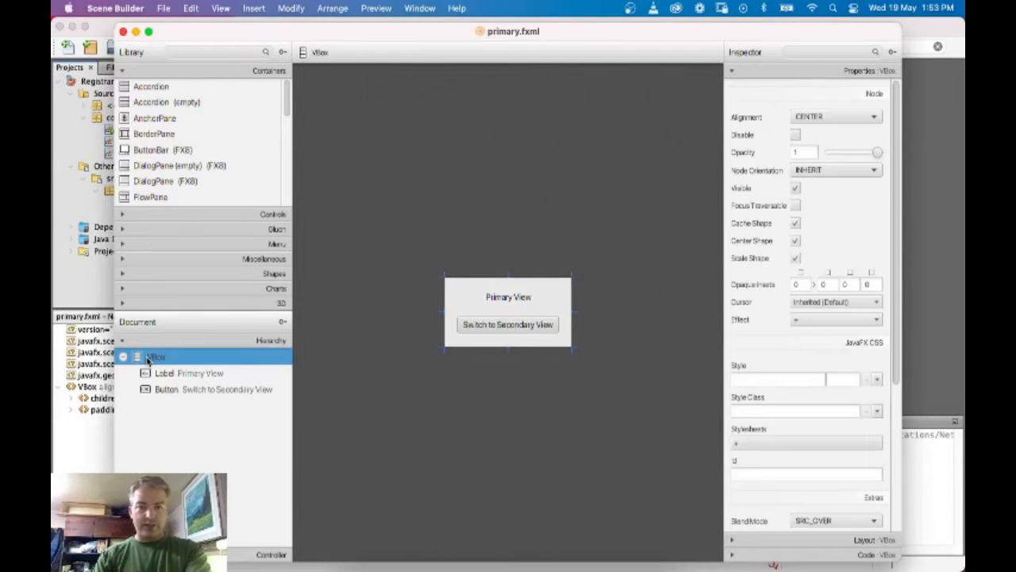
key("BackSpace")
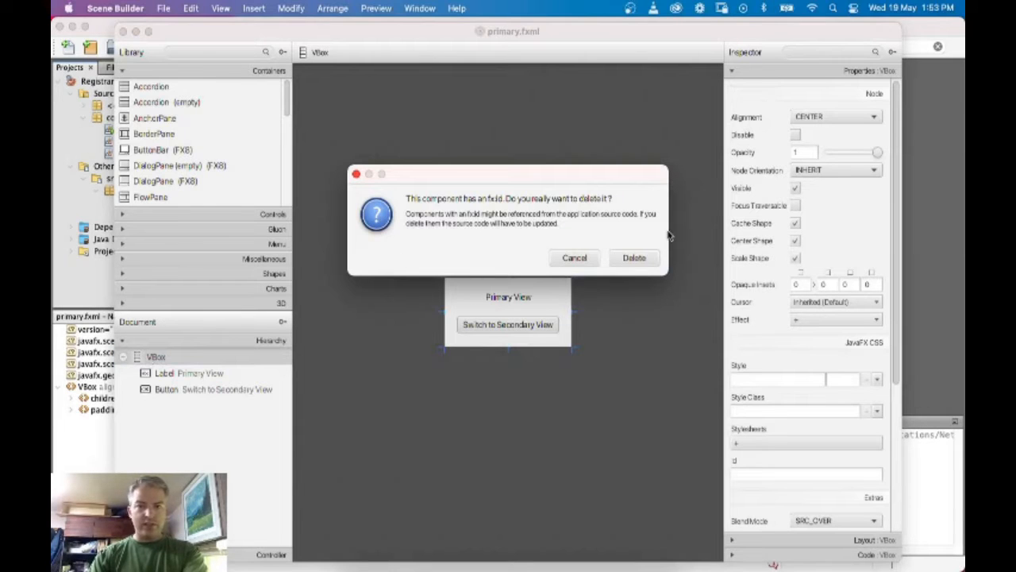
left_click(634, 263)
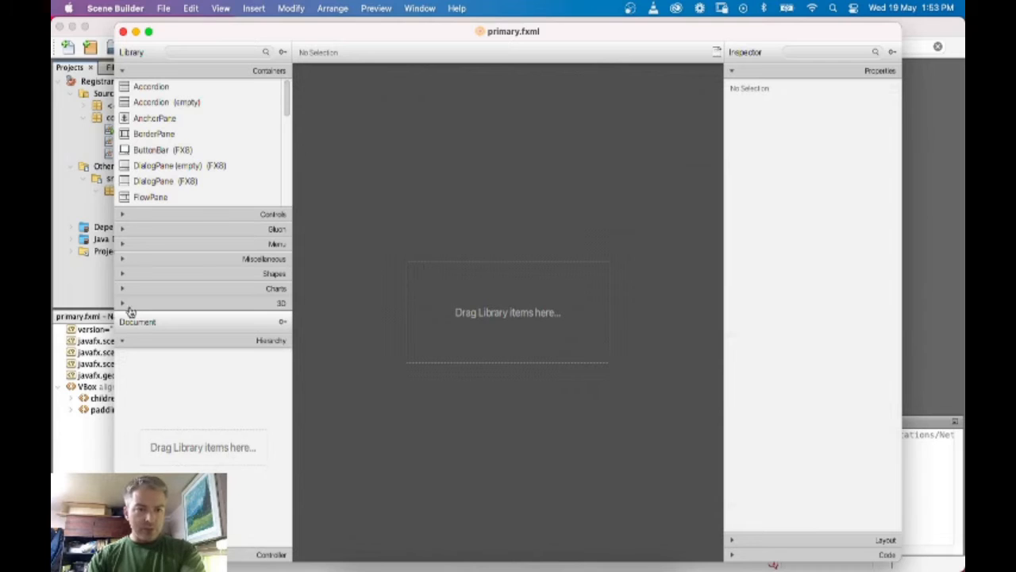
left_click(123, 342)
key("super+z")
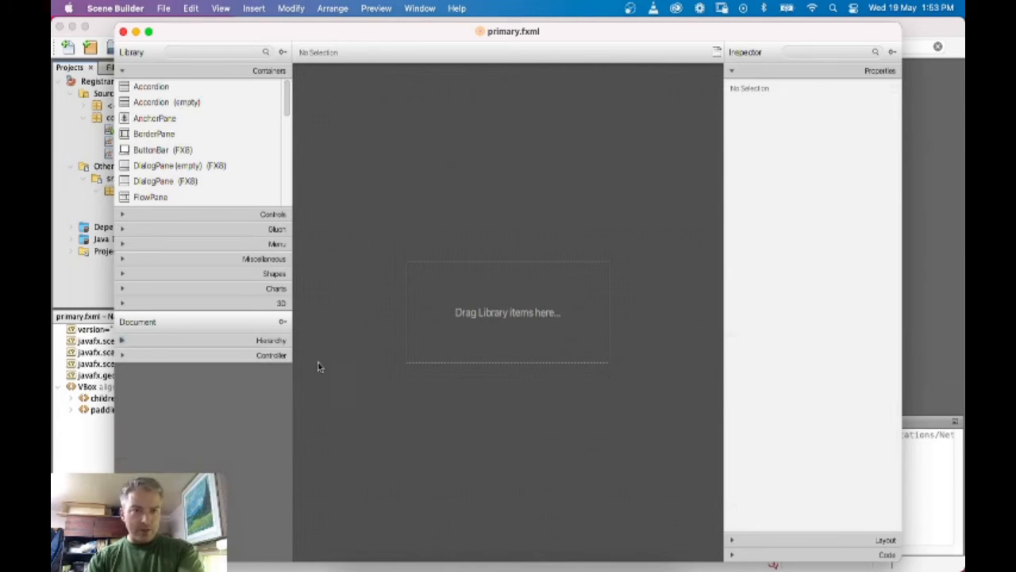
left_click(148, 342)
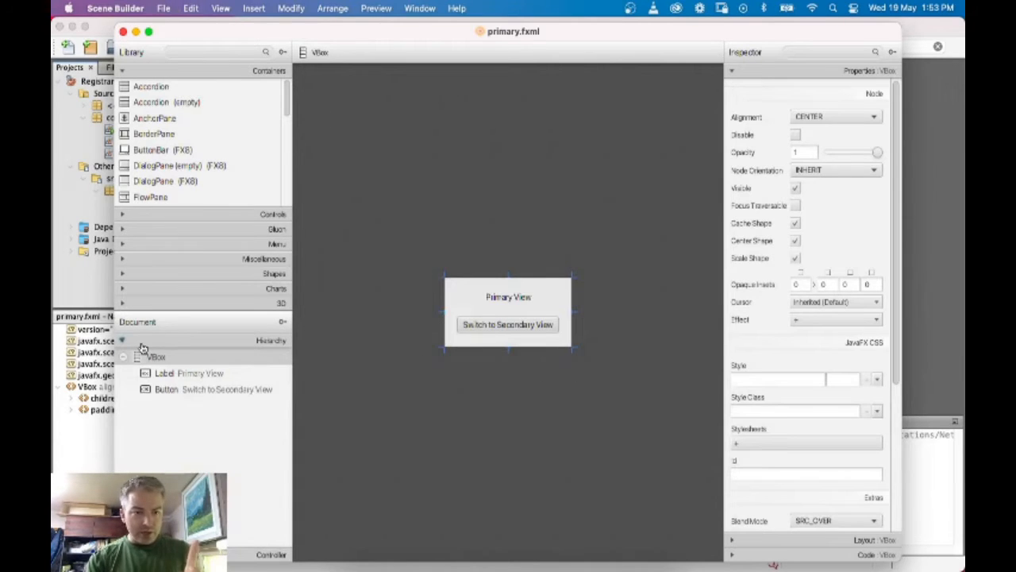
Check which controller class is assigned to primary.fxml, and return to the layout's component hierarchy
left_click(143, 345)
left_click(143, 362)
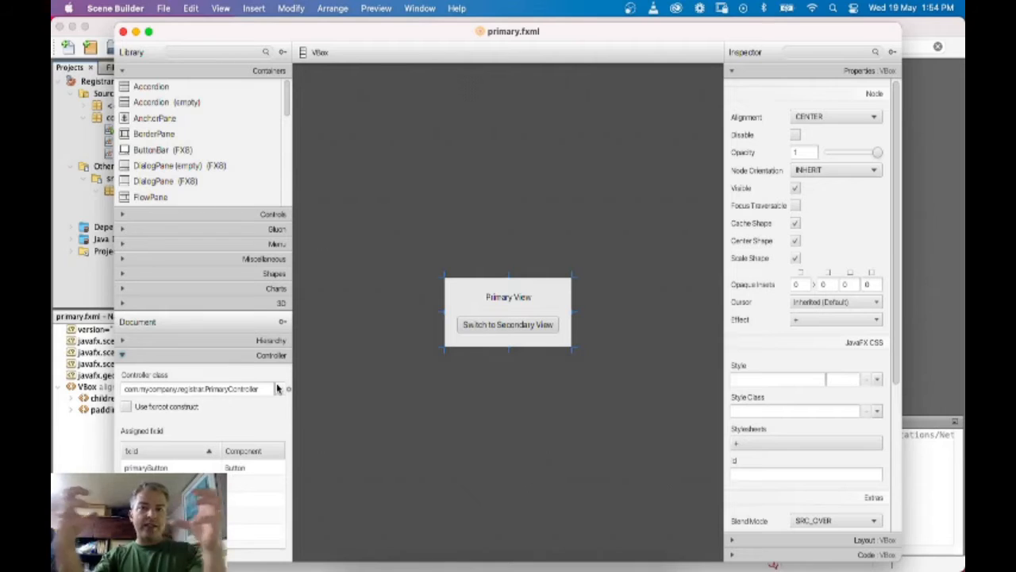
left_click(169, 348)
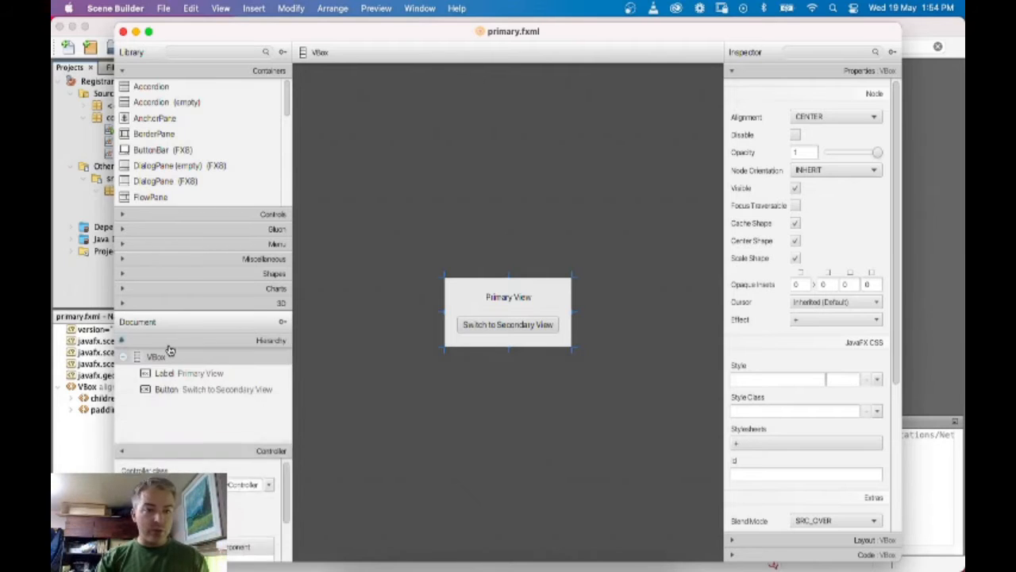
Delete the root VBox with its label and button from the layout
left_click(161, 358)
key("BackSpace")
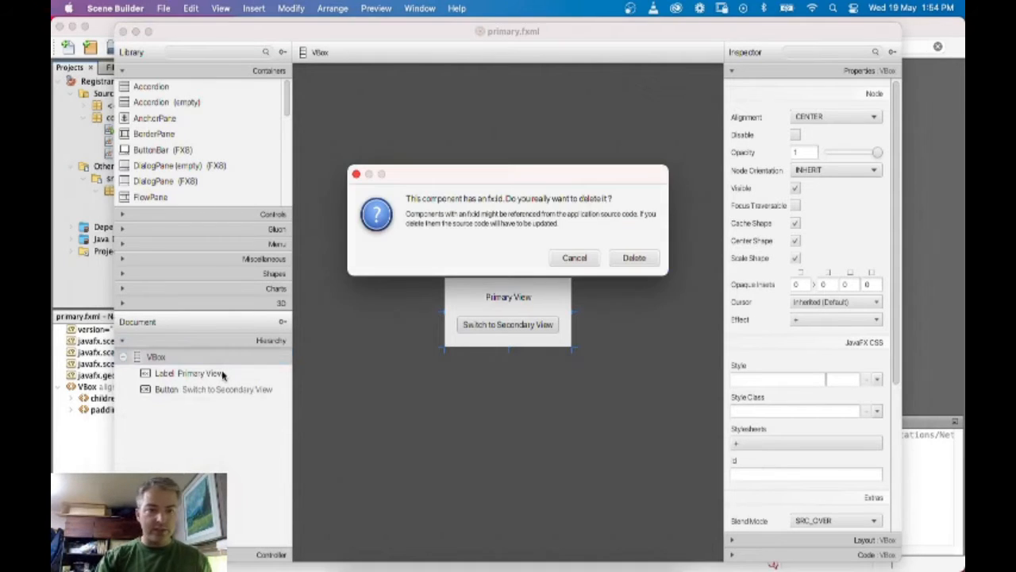
left_click(640, 257)
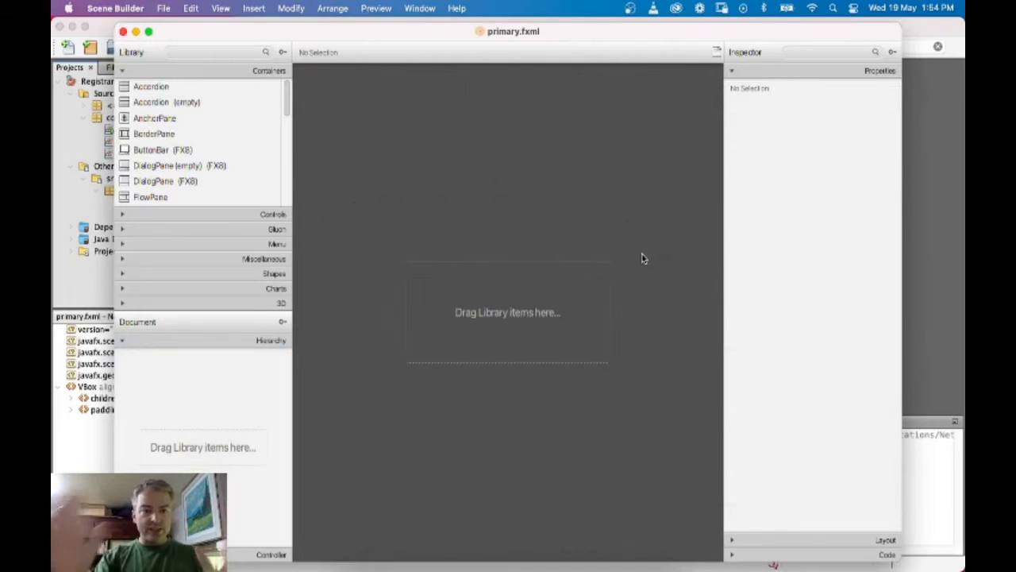
Set the layout's controller class to com.mycompany.registrar.PrimaryController
left_click(175, 346)
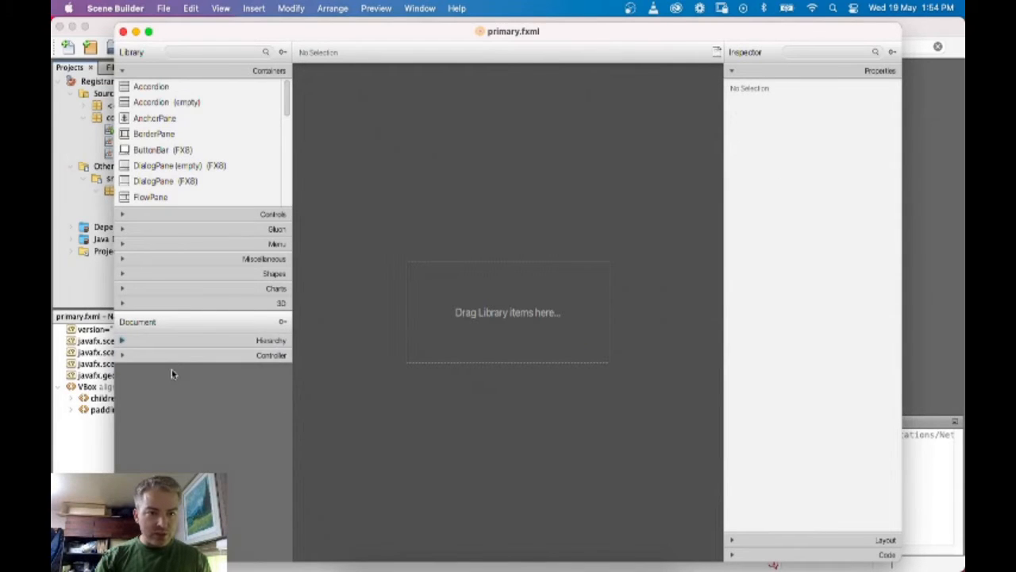
left_click(172, 356)
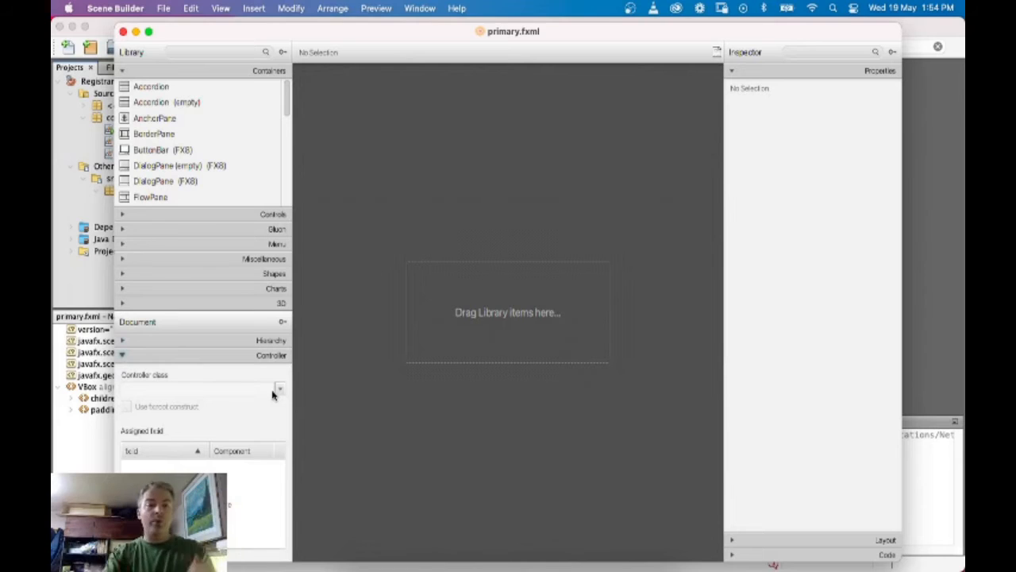
left_click(281, 390)
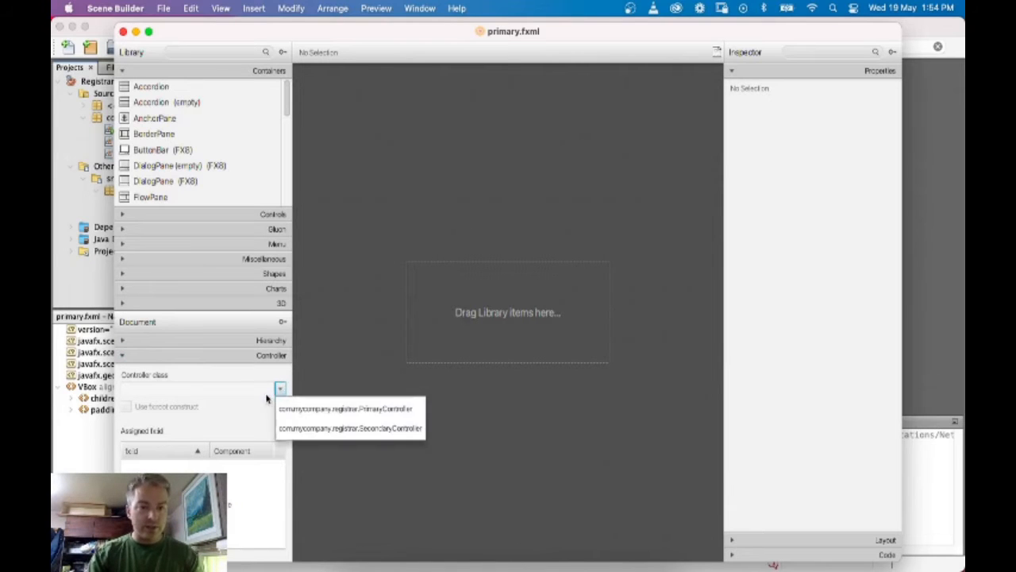
left_click(315, 418)
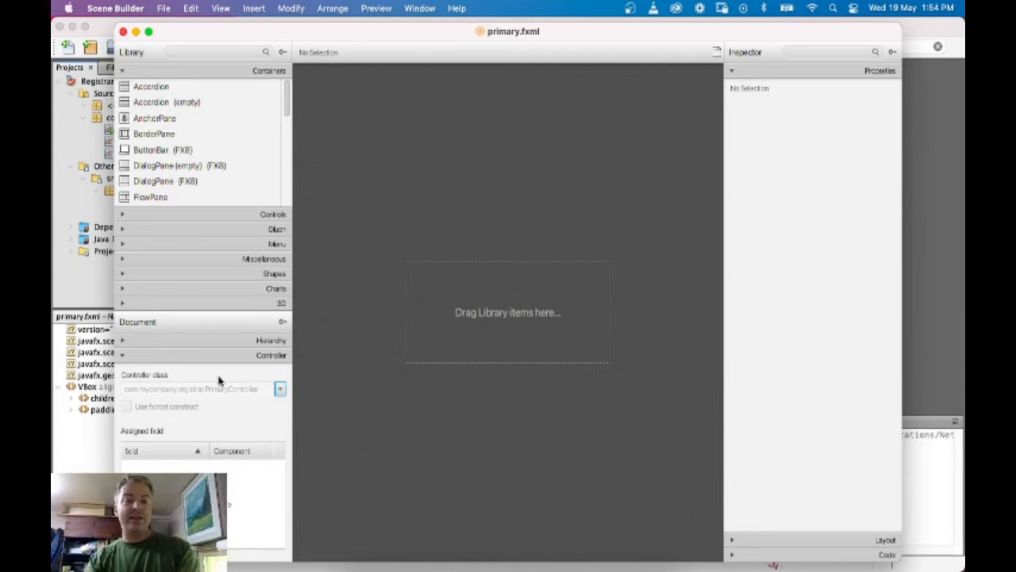
Add a Pane container to the empty layout as its root, and leave it selected
left_click(125, 341)
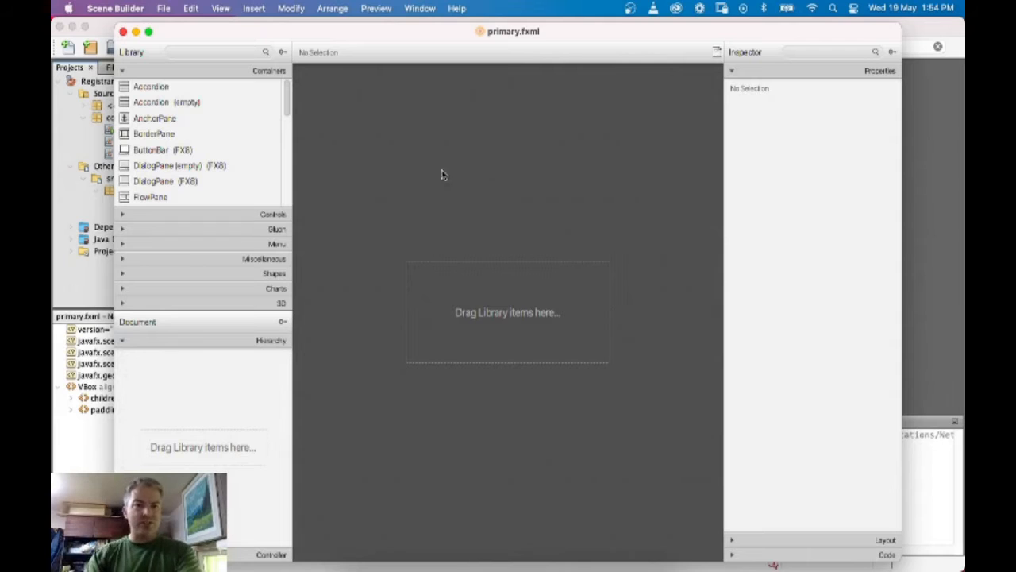
scroll(209, 148, "down", 4)
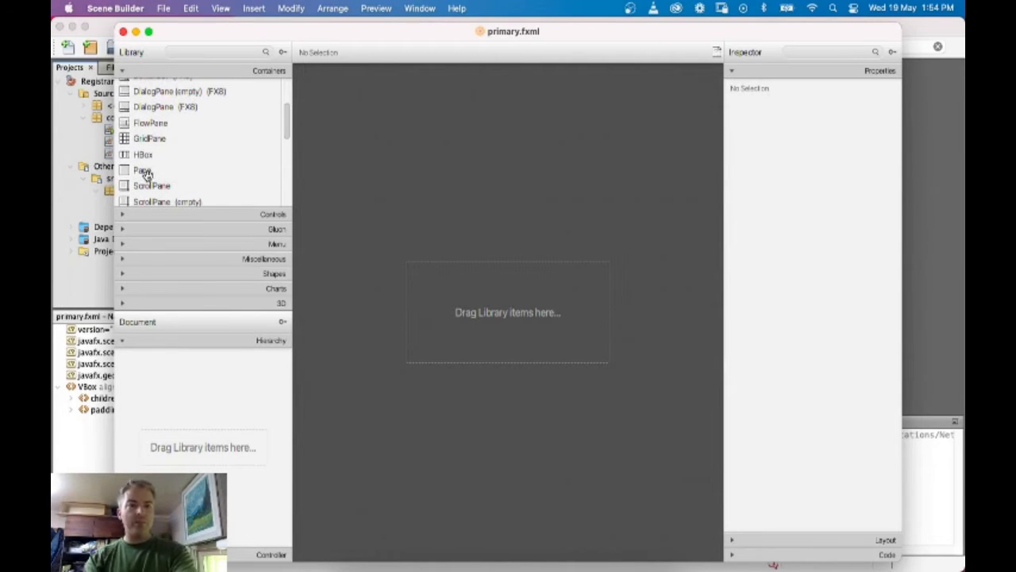
left_click_drag(145, 172, 496, 302)
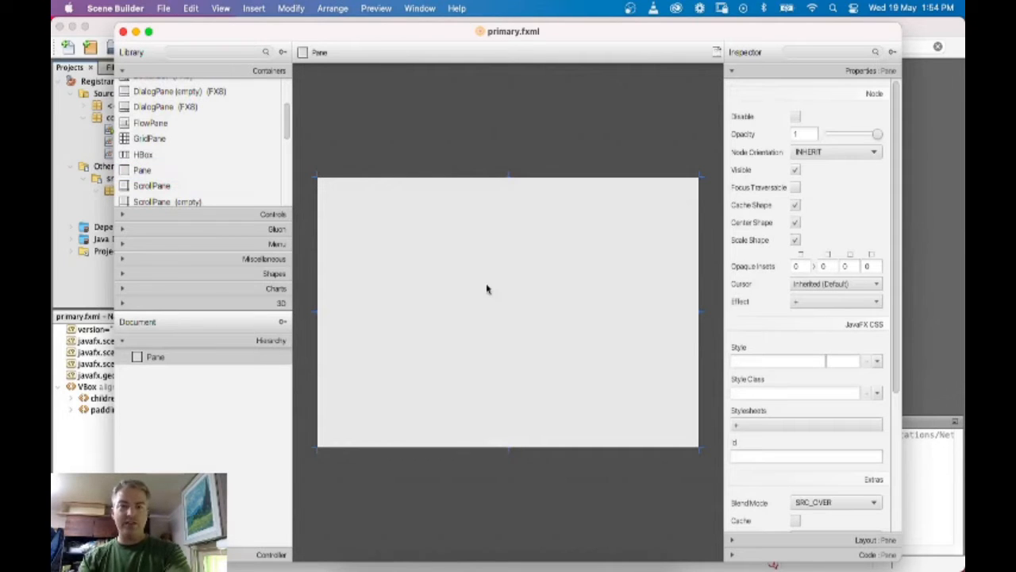
left_click(546, 128)
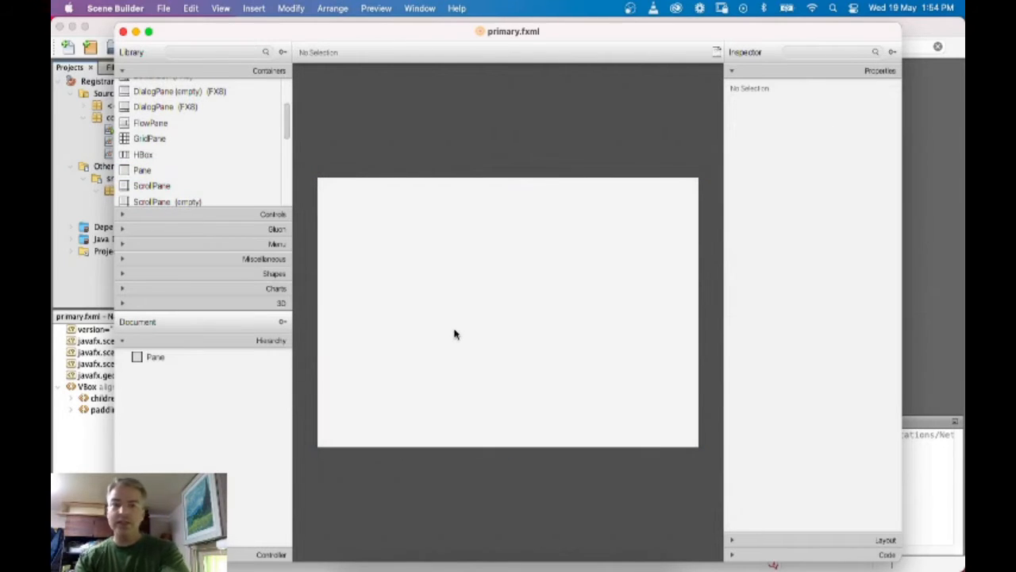
left_click(509, 294)
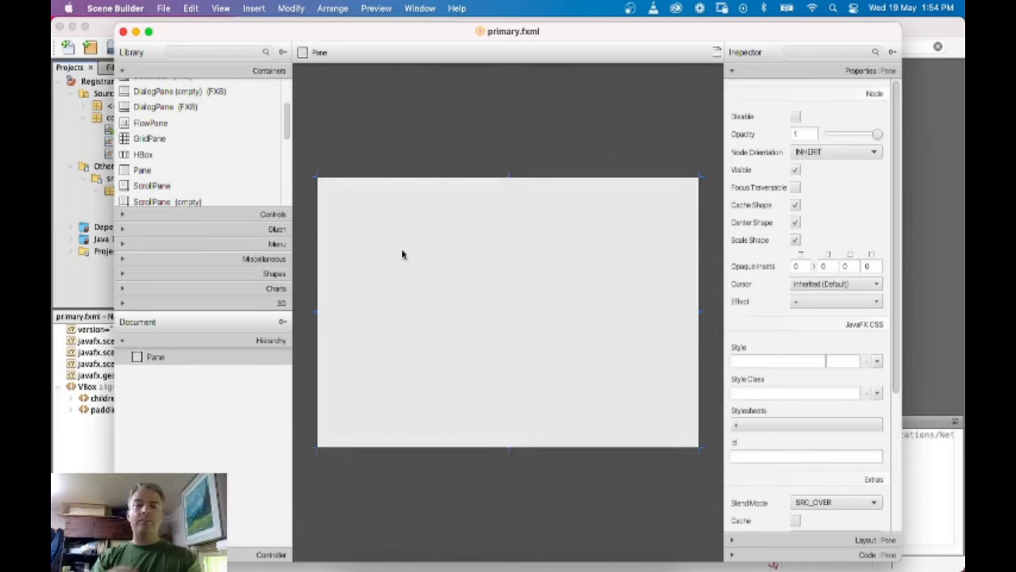
Look through the Pane's properties and switch to SketchBook to view the hand-drawn screen plan
left_click(764, 73)
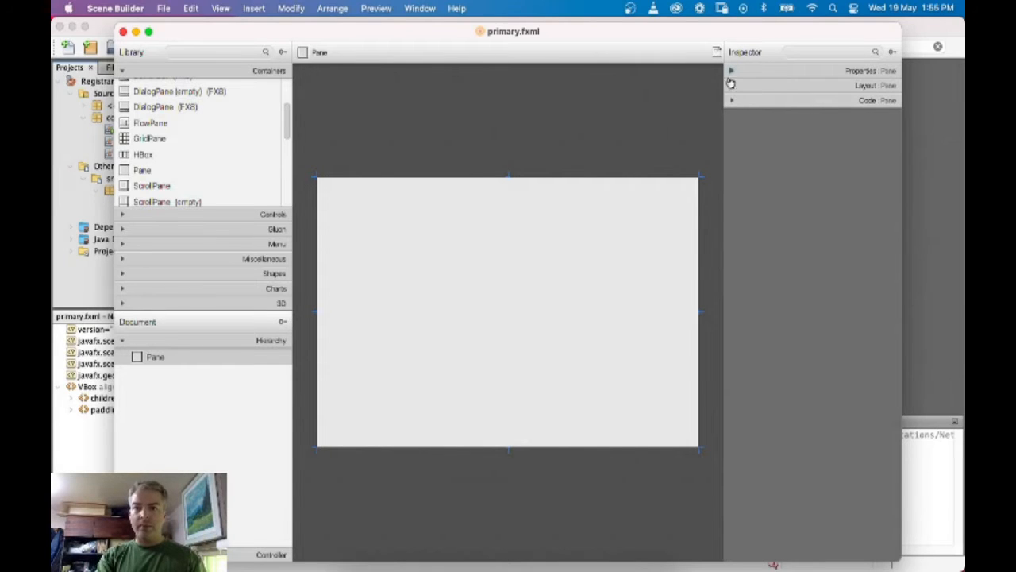
left_click(732, 72)
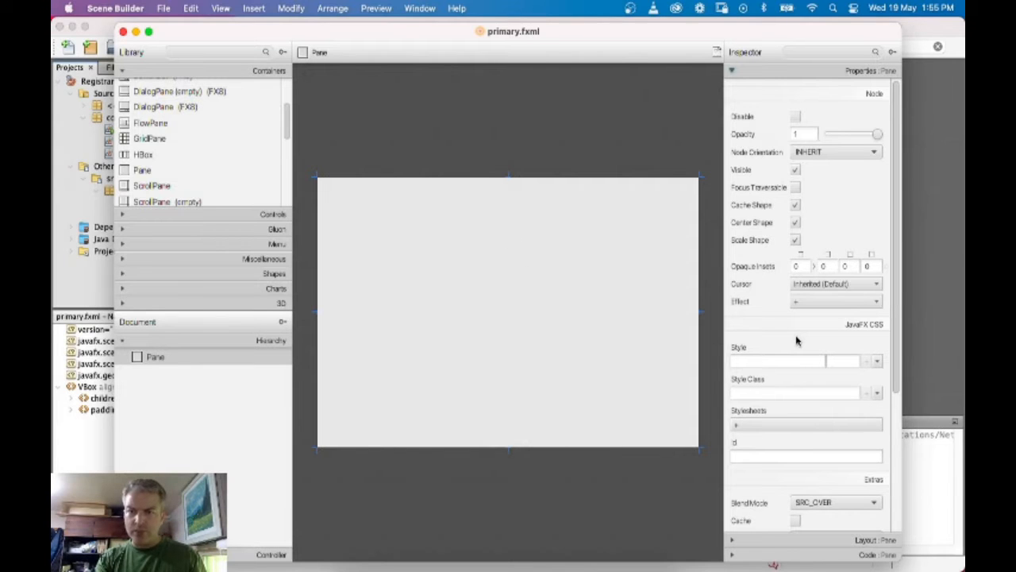
scroll(798, 341, "down", 5)
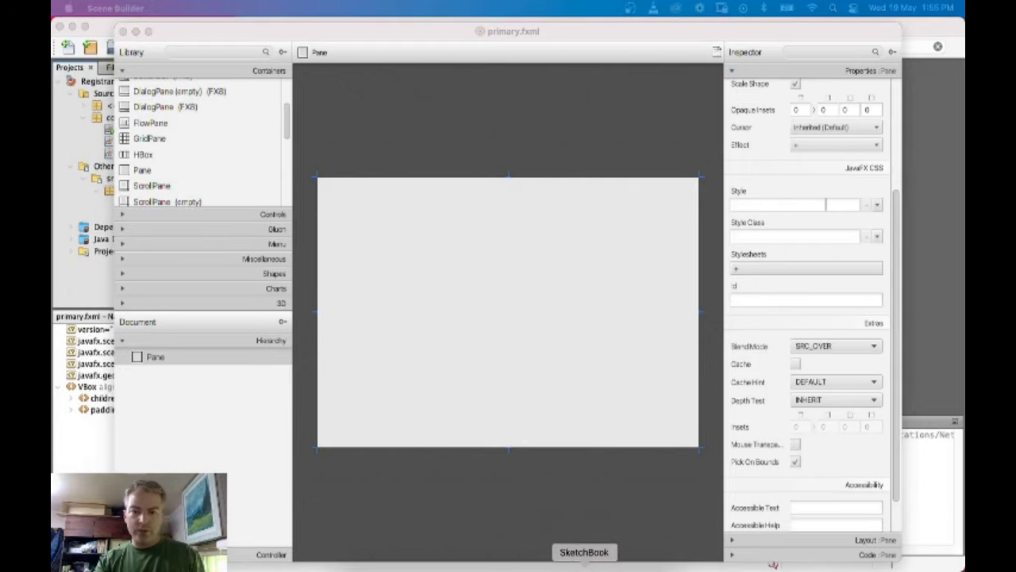
left_click(585, 566)
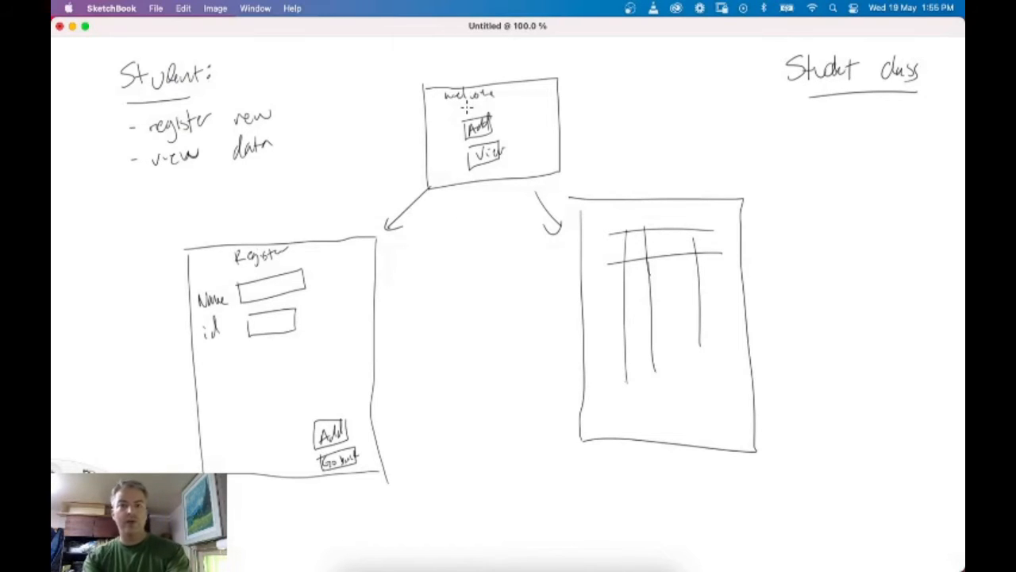
Switch back to Scene Builder and add a Label to the Pane, centred near its upper edge
key("super+Tab")
left_click(483, 246)
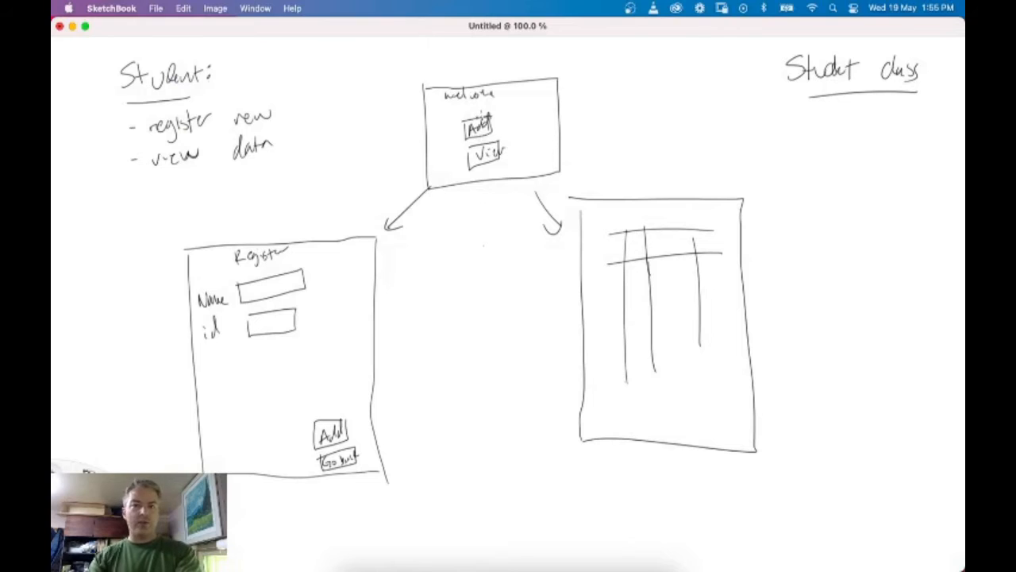
left_click(629, 556)
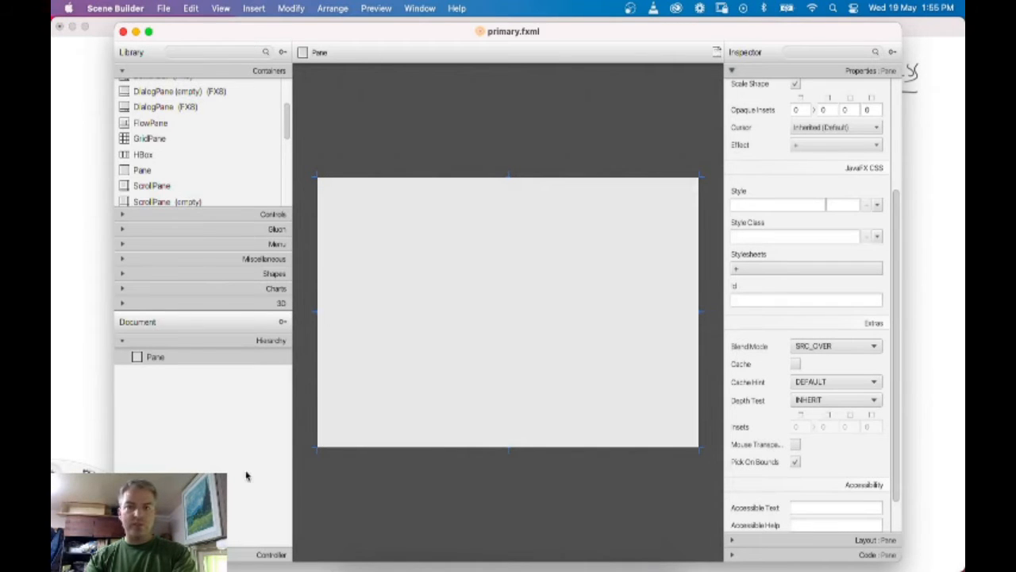
left_click(233, 216)
left_click(248, 49)
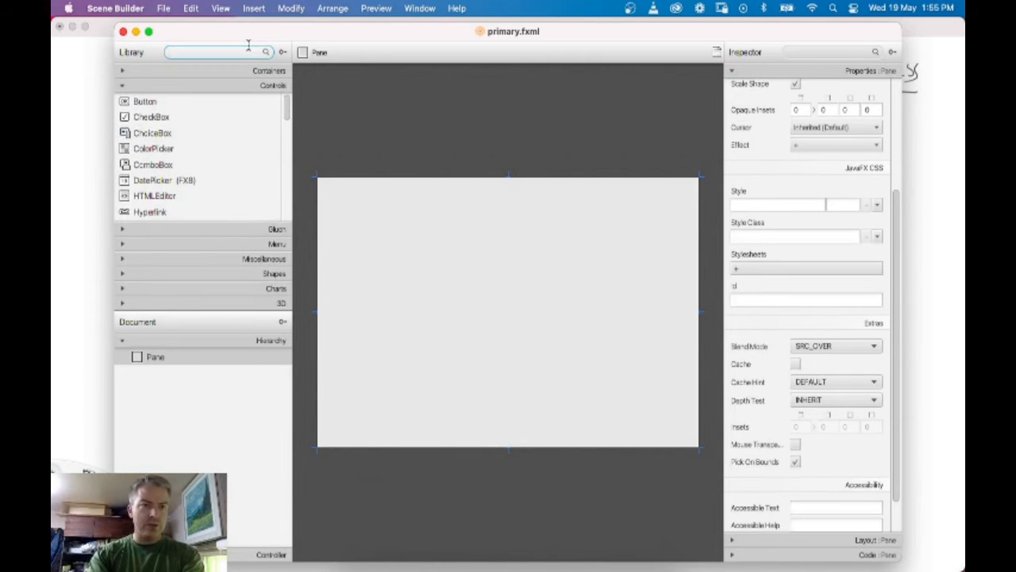
type("label")
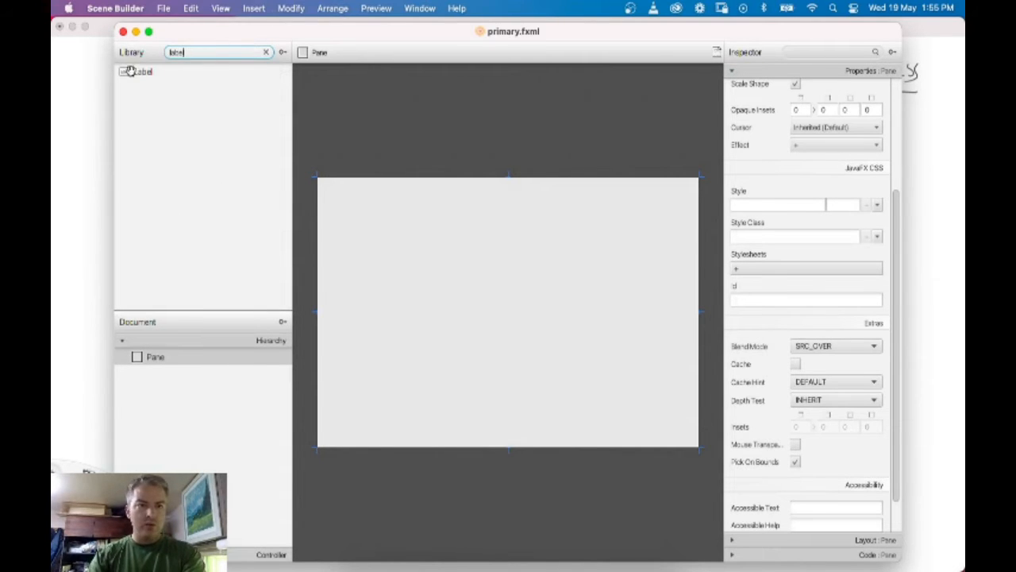
left_click_drag(132, 71, 484, 206)
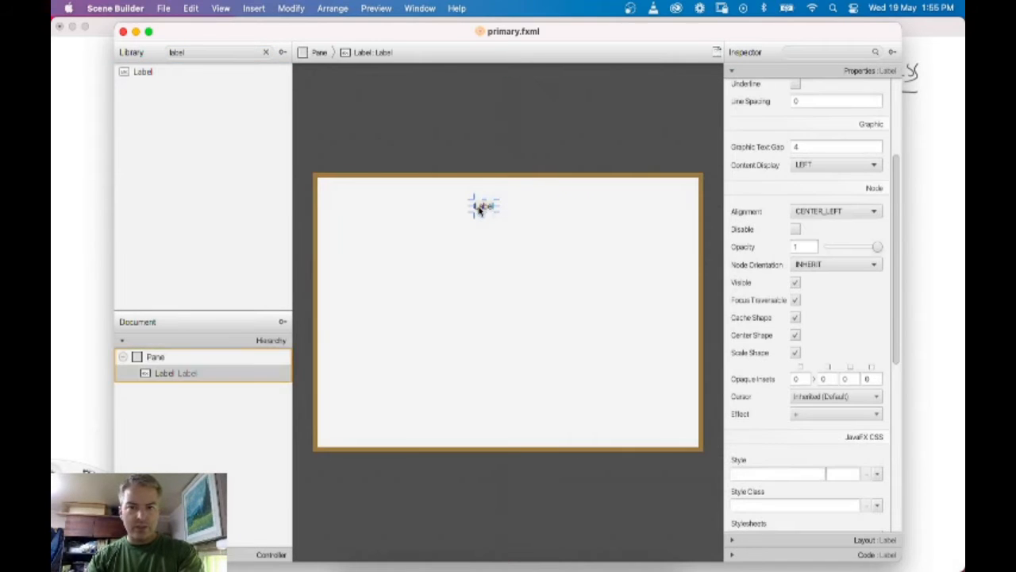
left_click_drag(483, 207, 511, 200)
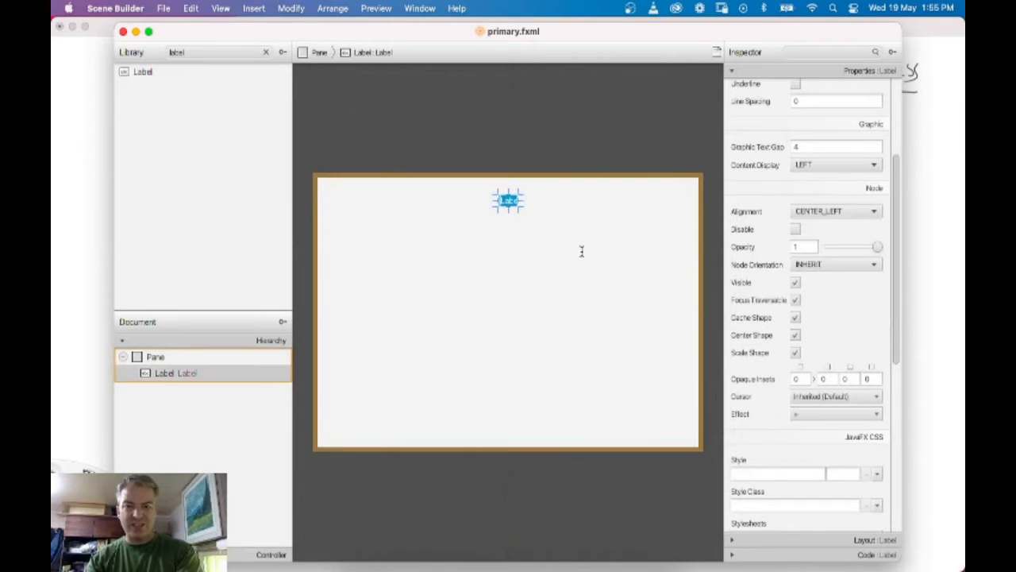
Set the label's text to "Welcome to the Registrar" and centre it horizontally in the Pane
type("W")
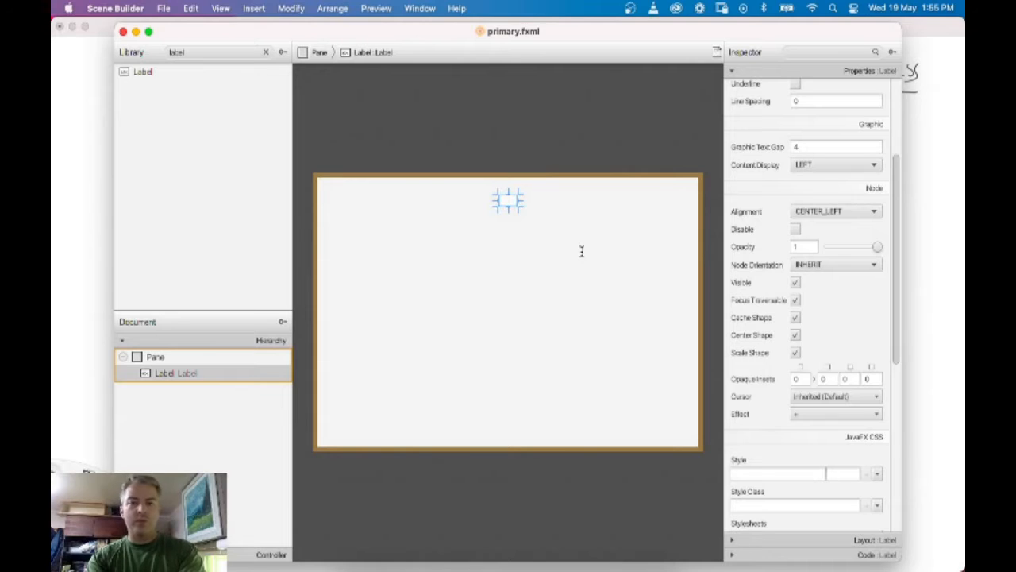
type("e to the")
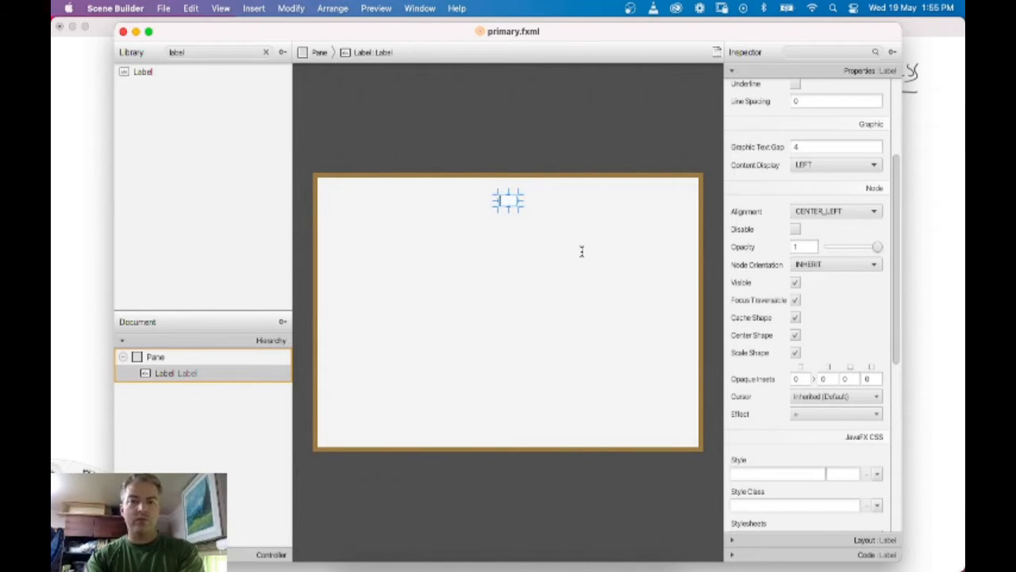
type(" strat")
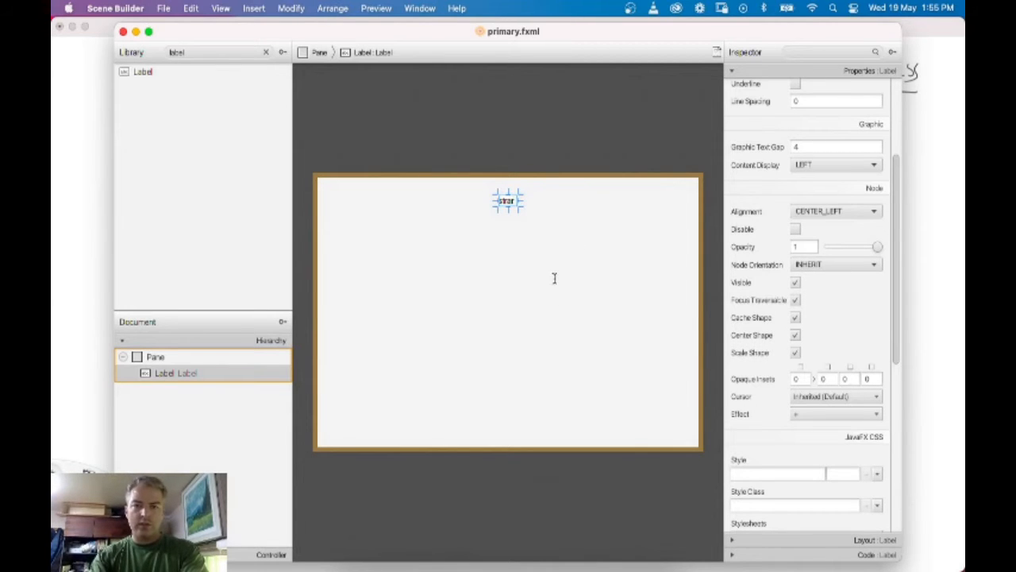
key("Return")
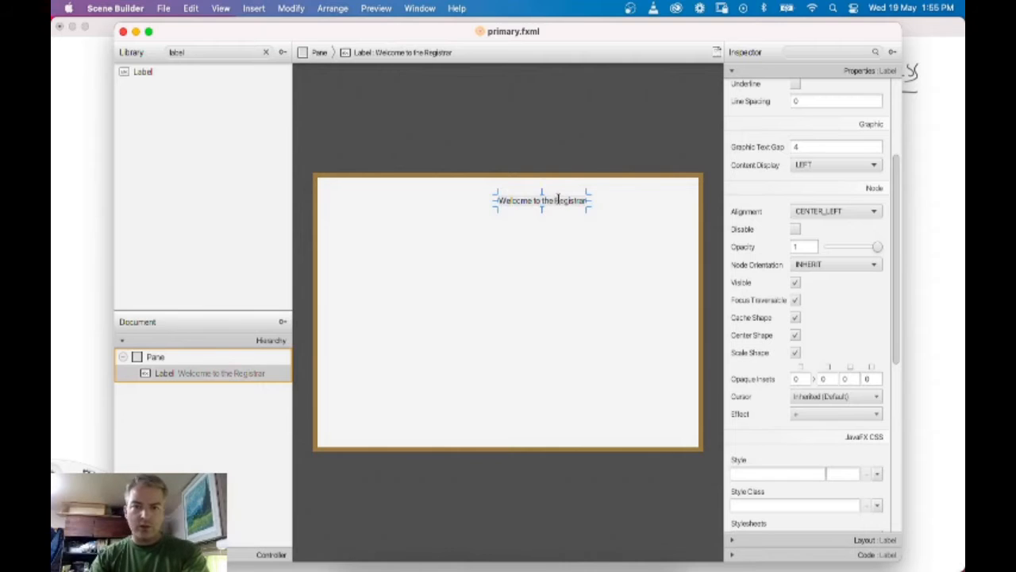
left_click_drag(559, 198, 521, 200)
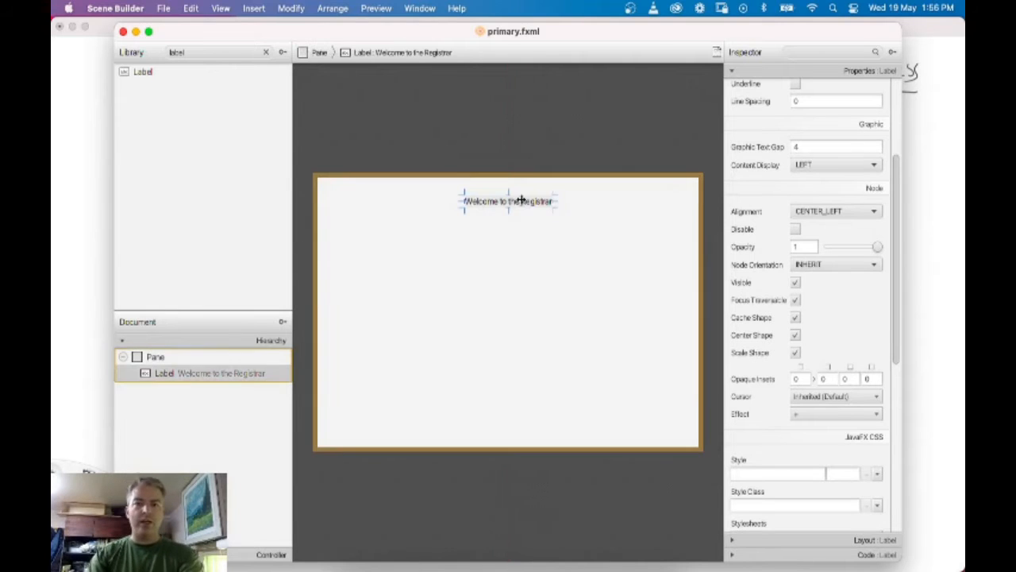
left_click(506, 282)
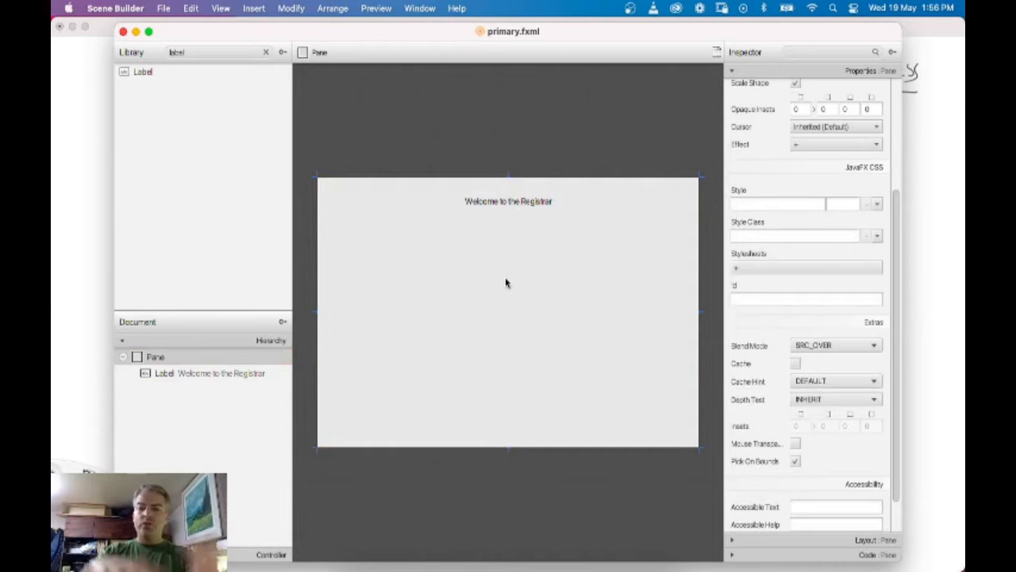
Set the welcome label's font size to 32 and centre it again near the Pane's upper edge
left_click(520, 201)
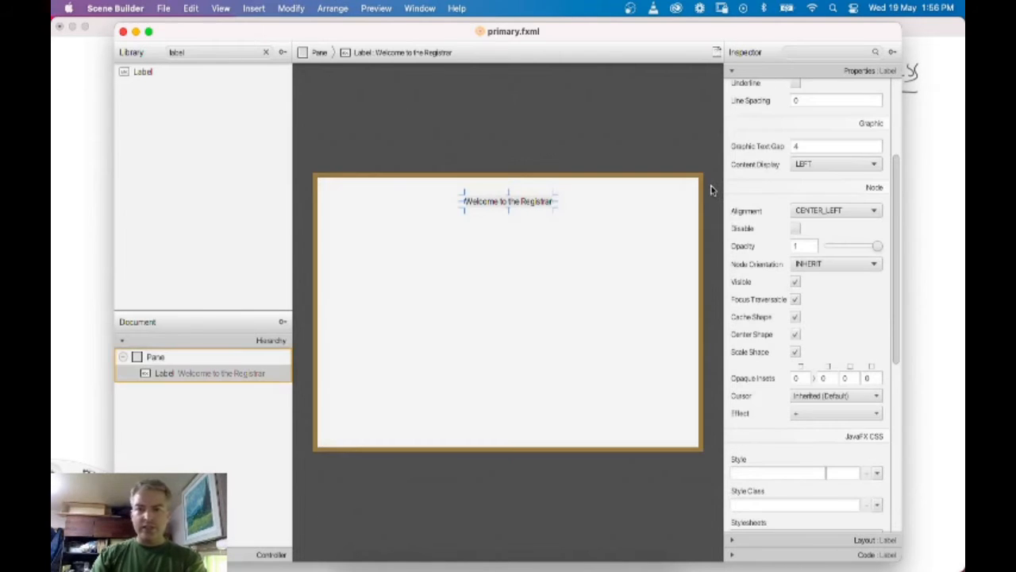
scroll(811, 208, "up", 5)
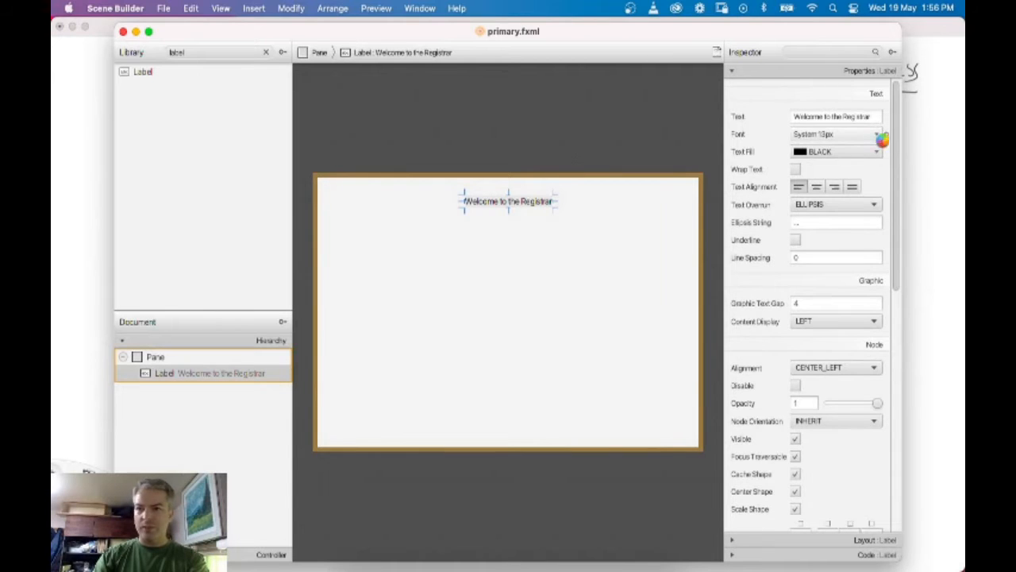
left_click(874, 134)
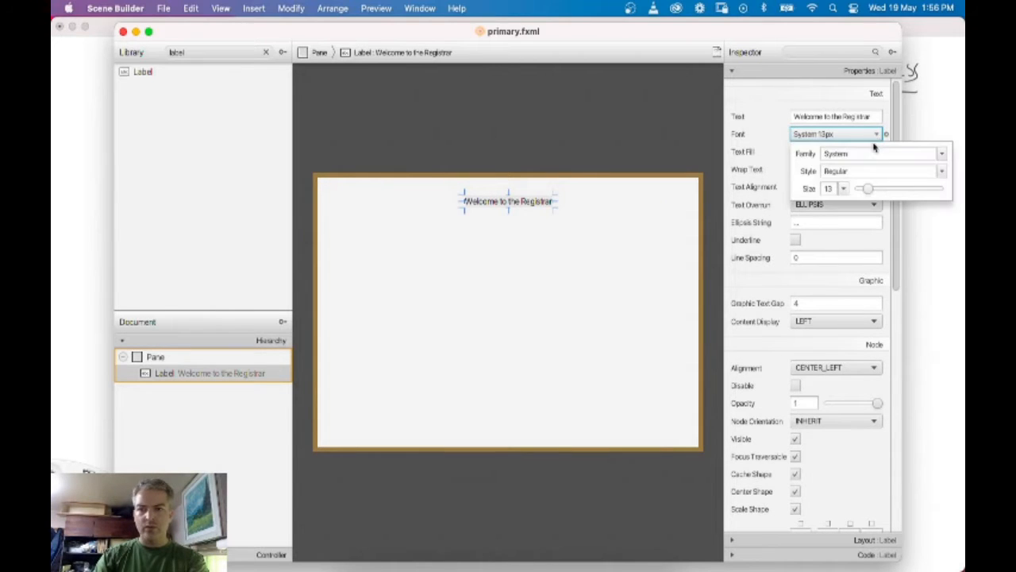
mouse_move(867, 189)
left_mouse_down()
mouse_move(895, 190)
mouse_move(884, 192)
left_mouse_up()
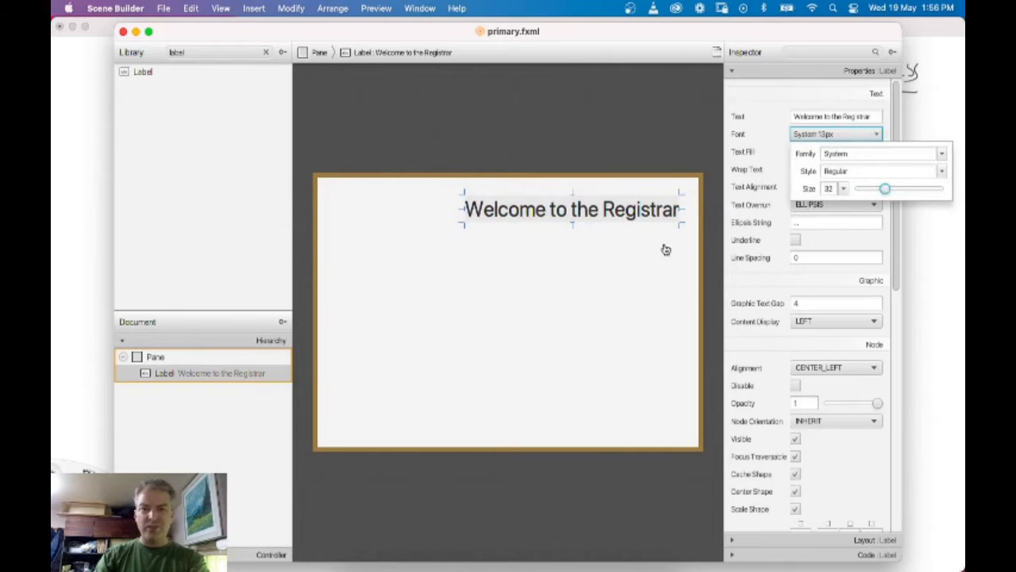
left_click(610, 249)
left_click(626, 211)
left_click_drag(627, 211, 569, 209)
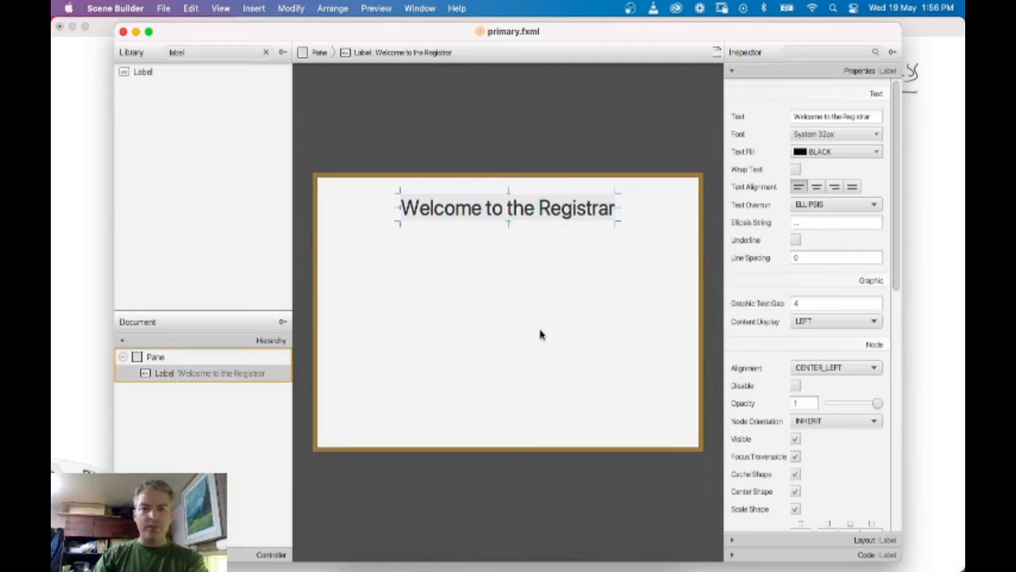
left_click(540, 334)
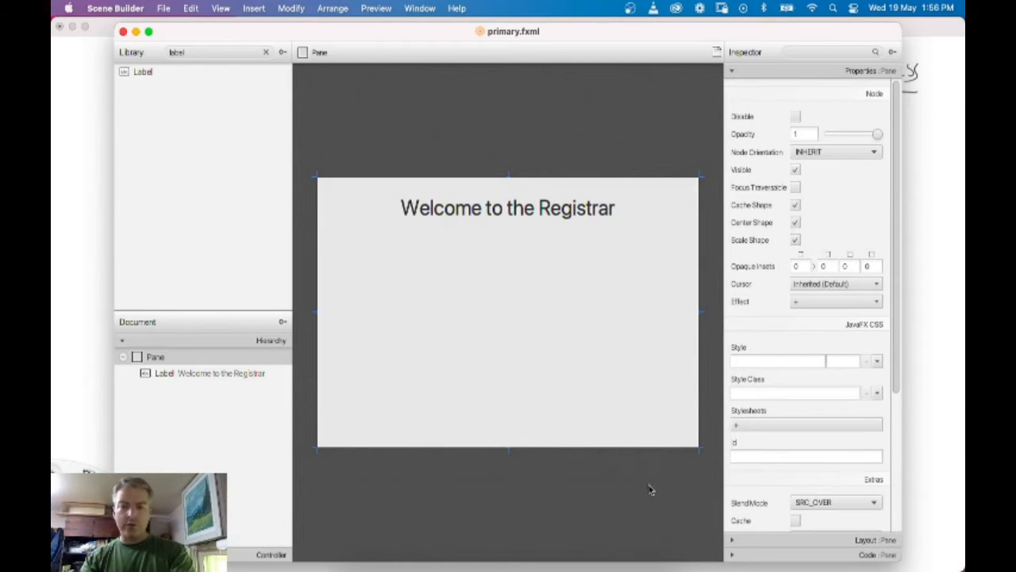
Check the sketched plan and add two equally sized Button controls, one above the other, centred below the welcome label
left_click(586, 566)
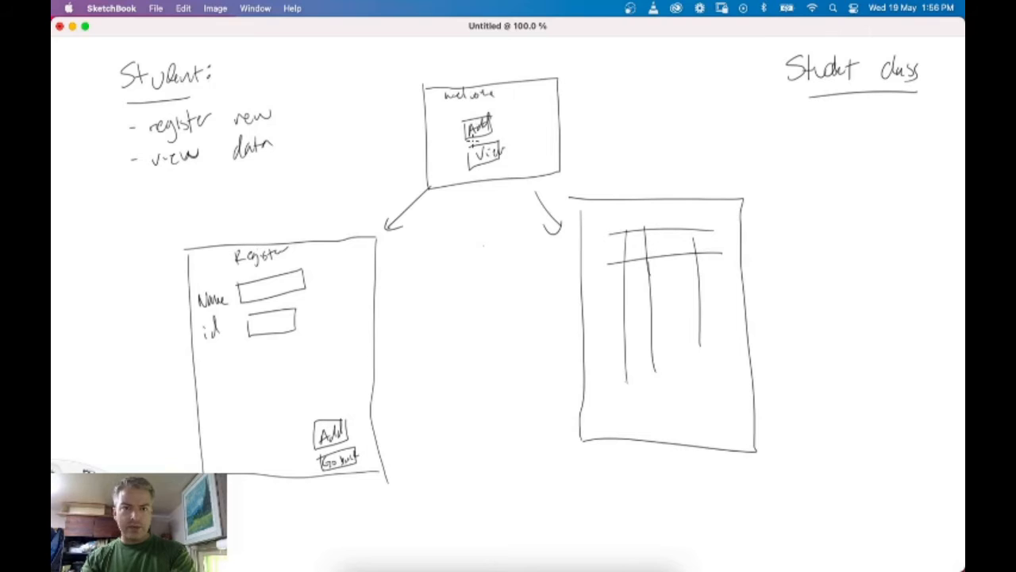
key("super+Tab")
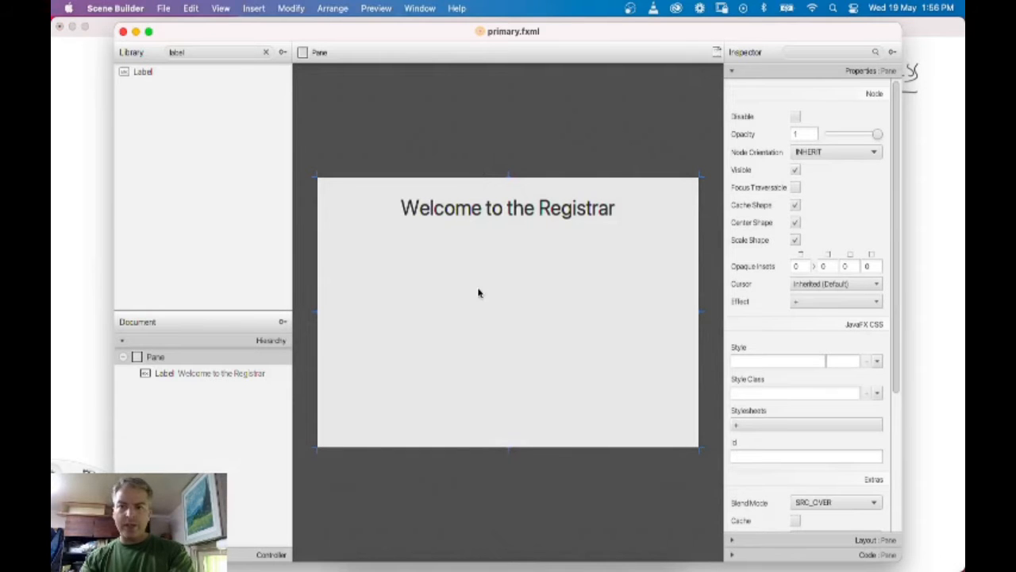
double_click(215, 51)
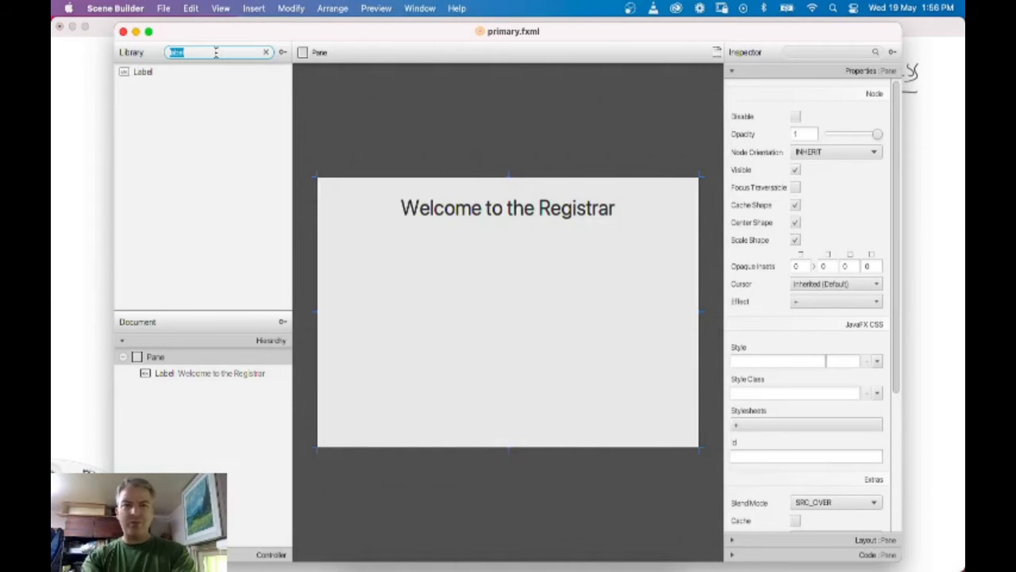
key("BackSpace")
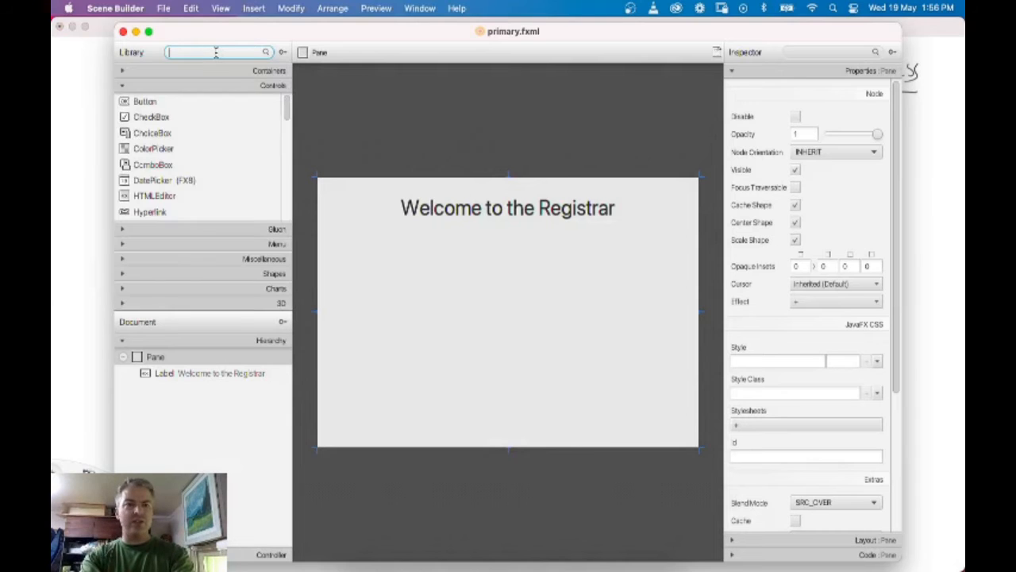
type("button")
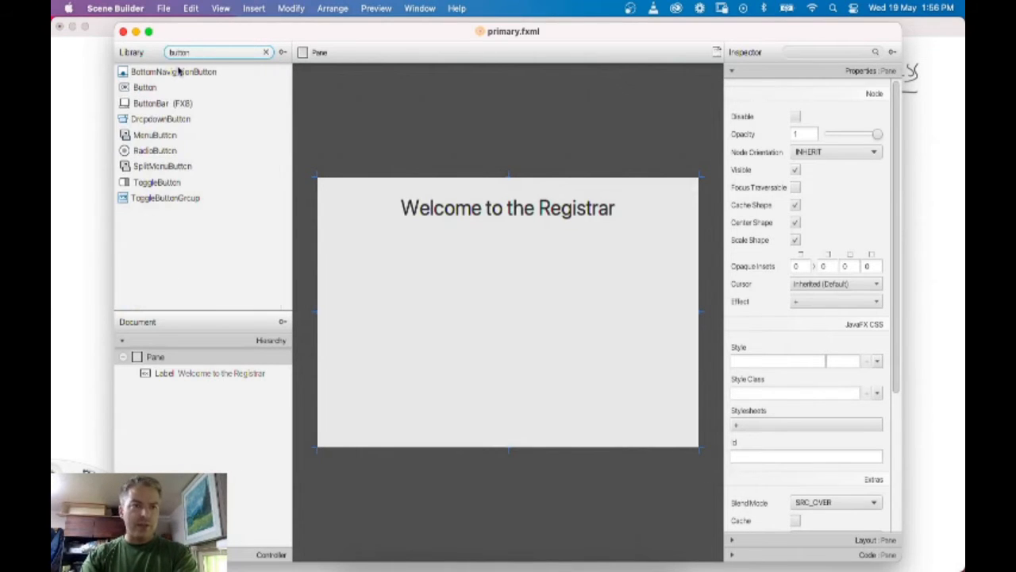
left_click_drag(144, 87, 533, 332)
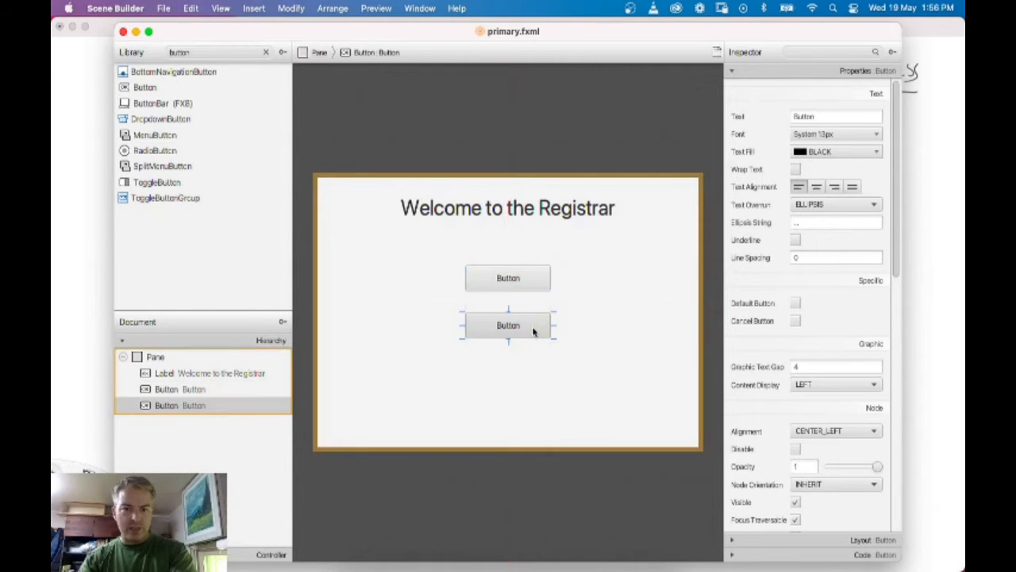
Set the upper button's text to "Register Students"
double_click(499, 282)
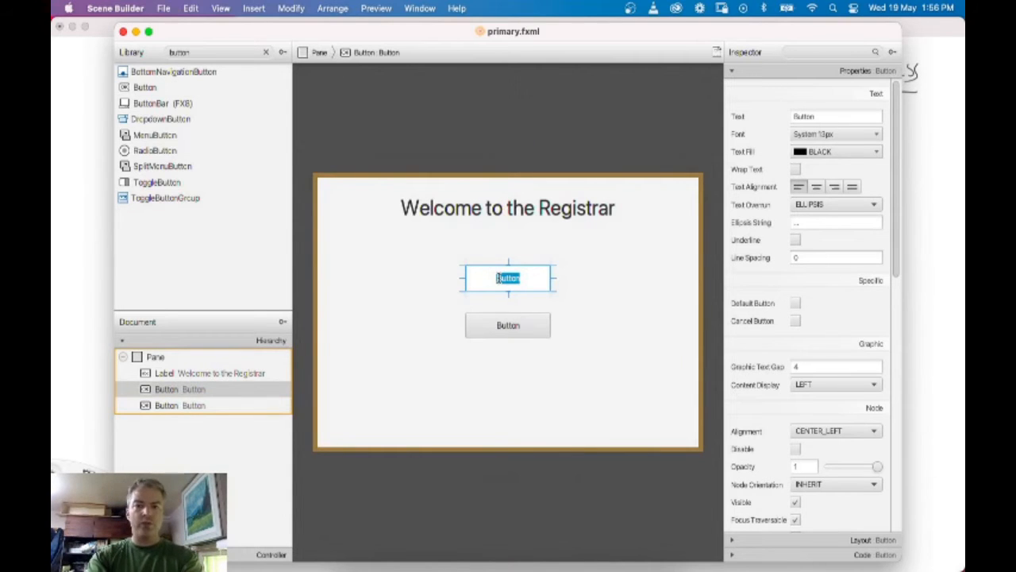
type("R")
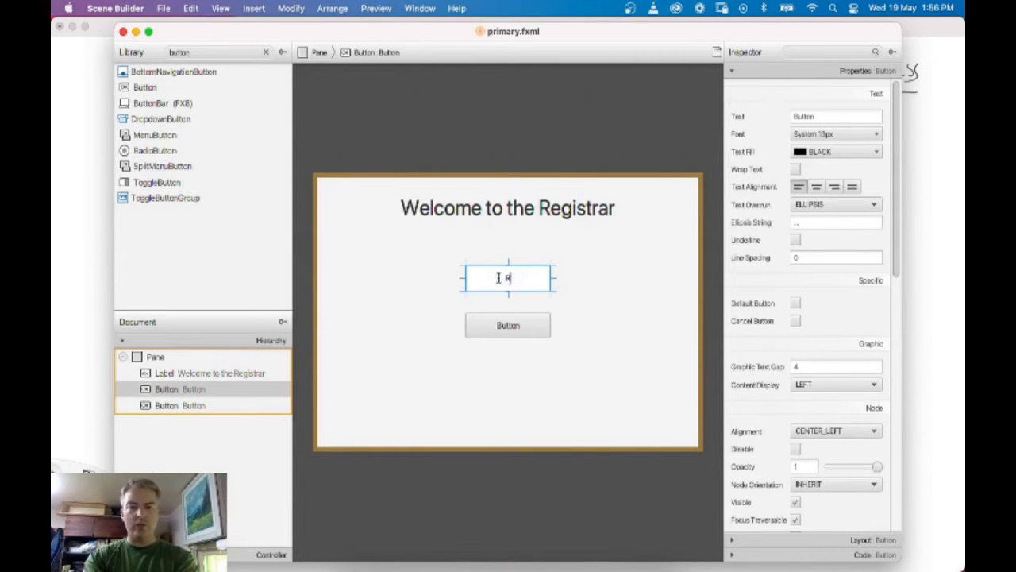
type("egister Student")
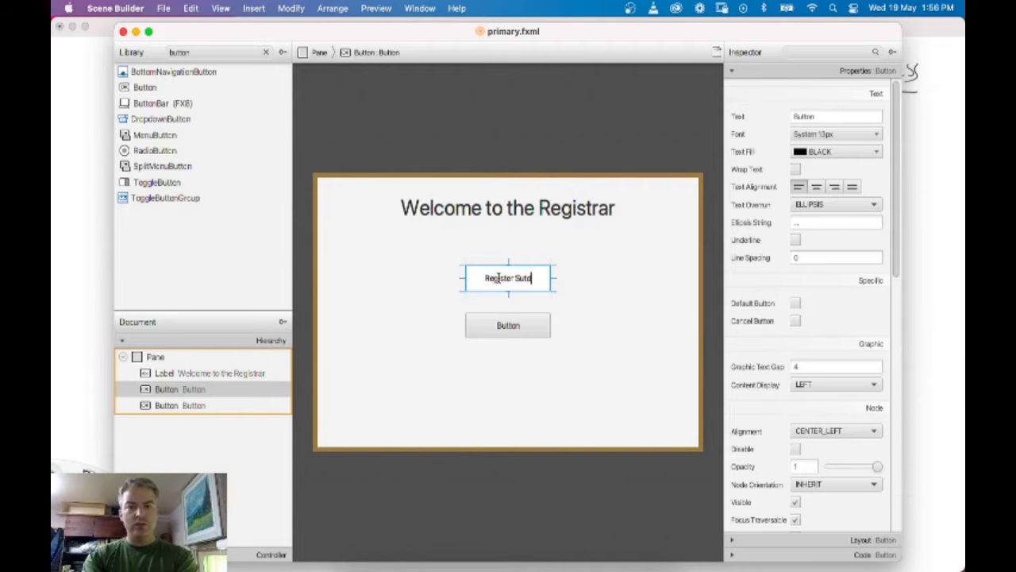
key("BackSpace")
key("BackSpace")
key("BackSpace")
key("BackSpace")
key("BackSpace")
key("BackSpace")
type("tudents")
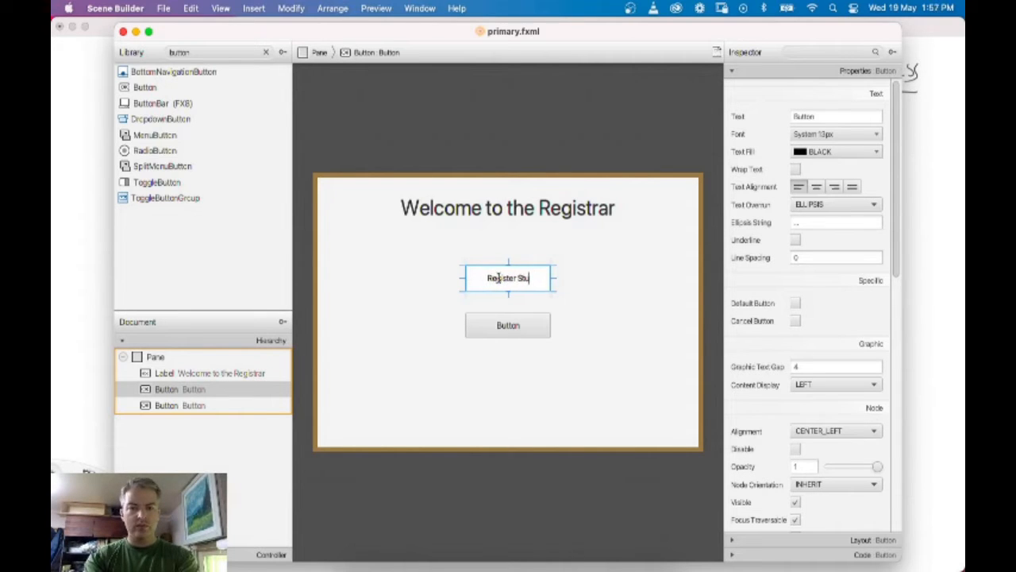
Set the lower button's text to "View Students" and clear the selection
double_click(500, 326)
type("View Students")
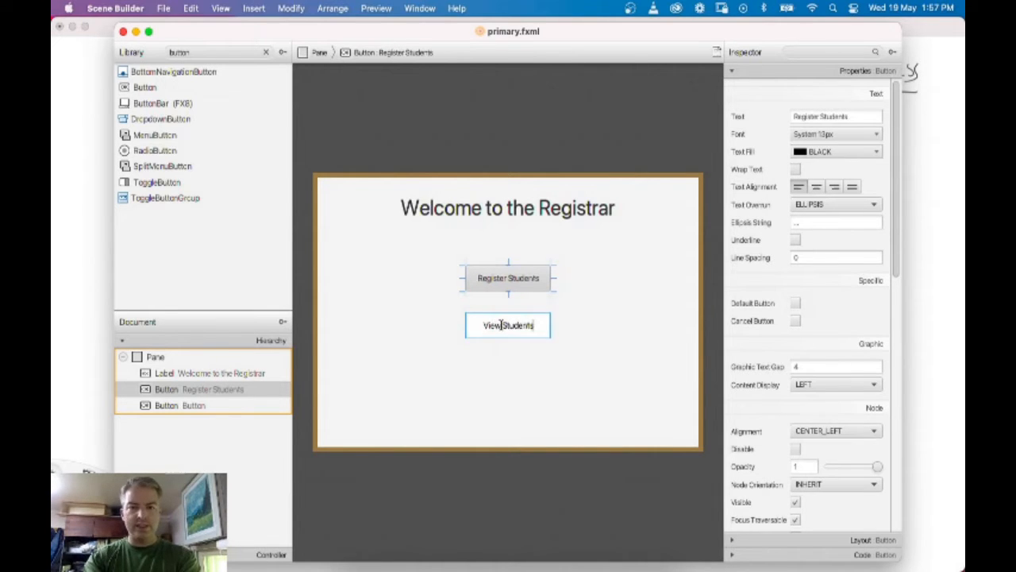
key("Return")
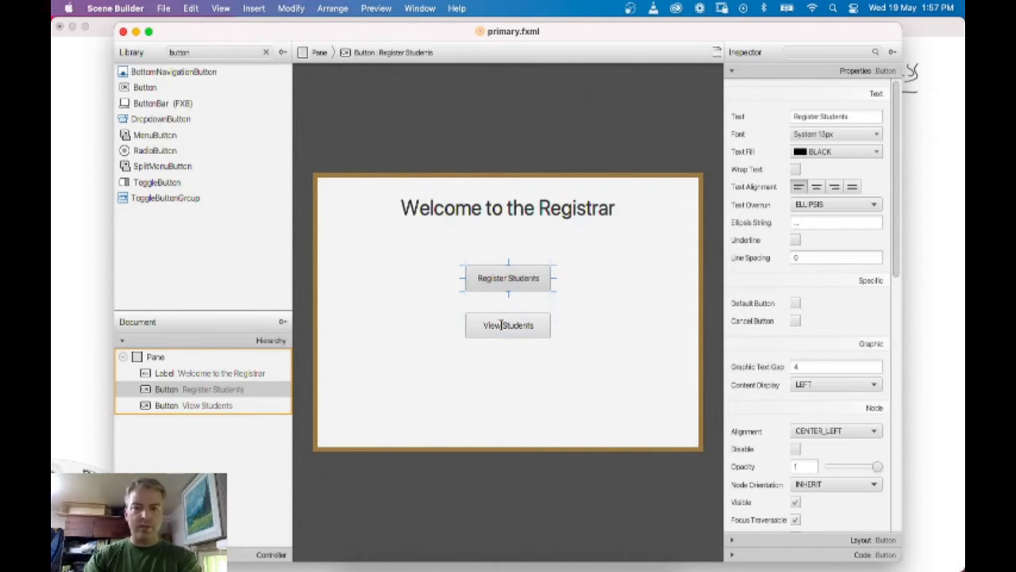
left_click(535, 489)
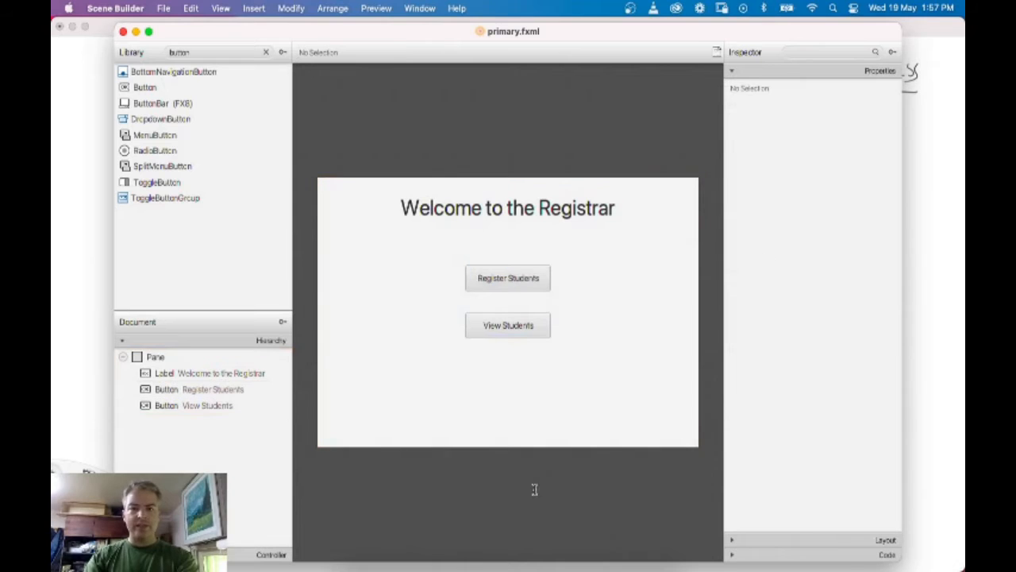
Set the On Action handler of the Register Students button to registerStudent
left_click(499, 273)
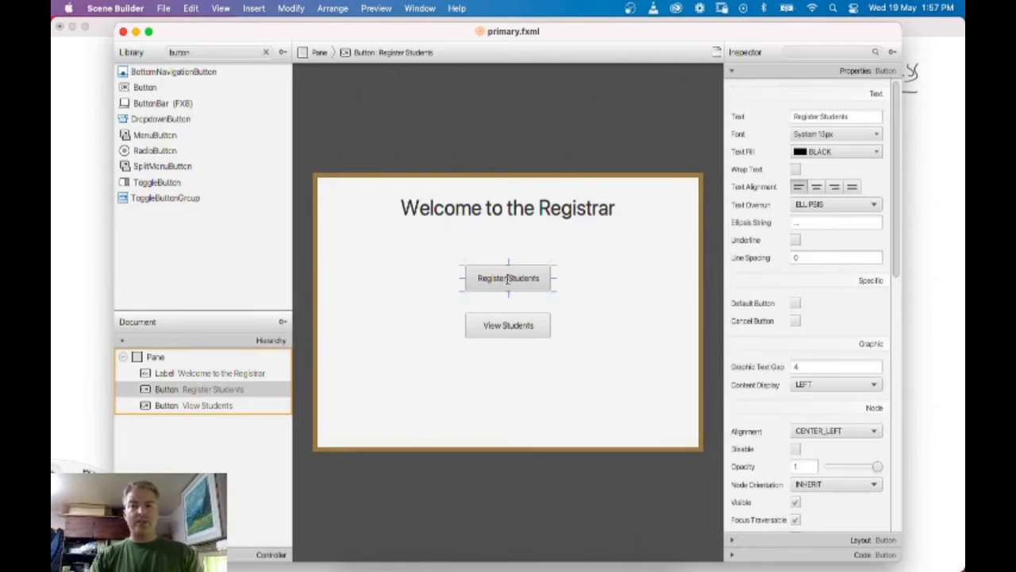
left_click(733, 71)
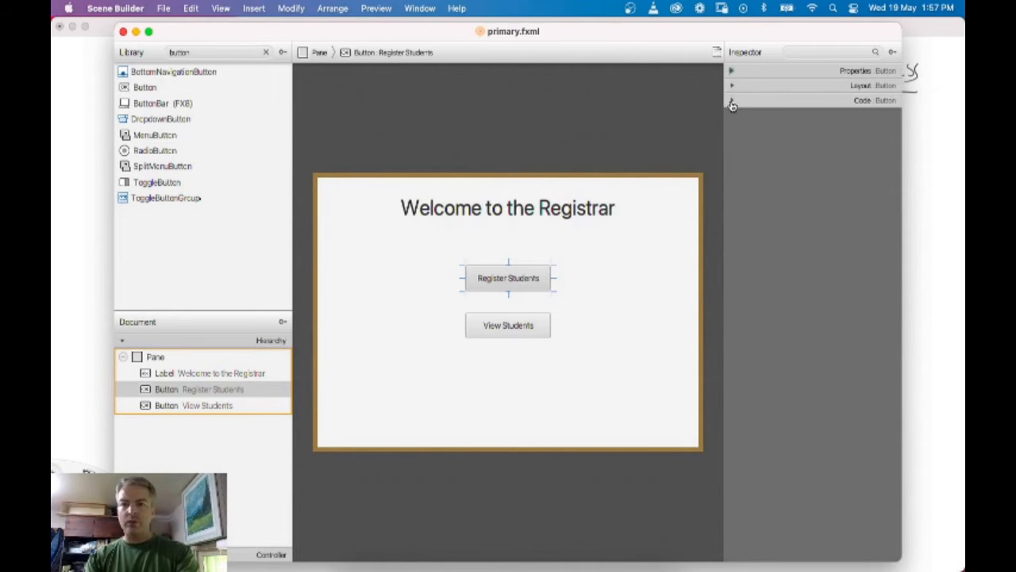
left_click(732, 102)
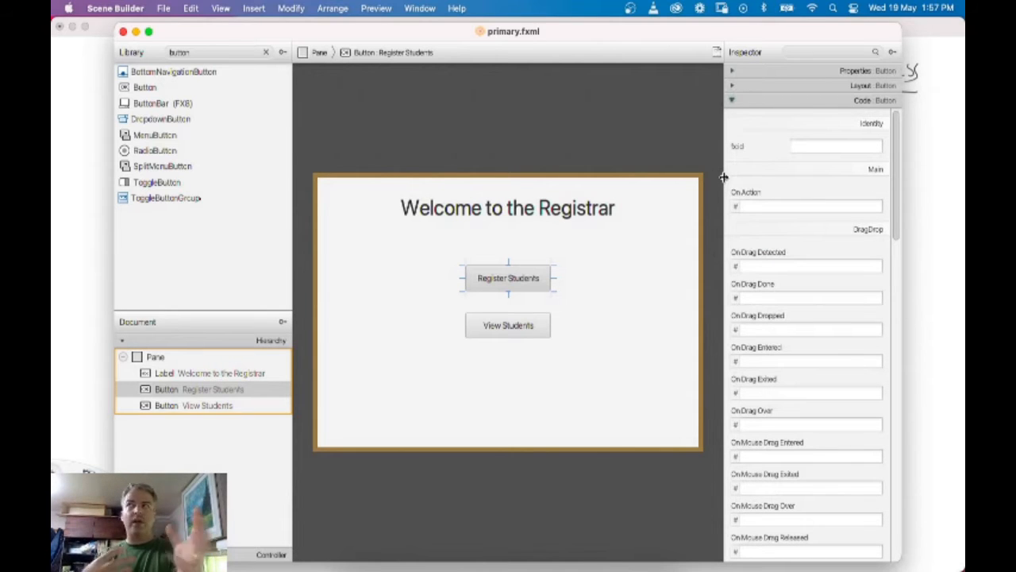
left_click(776, 205)
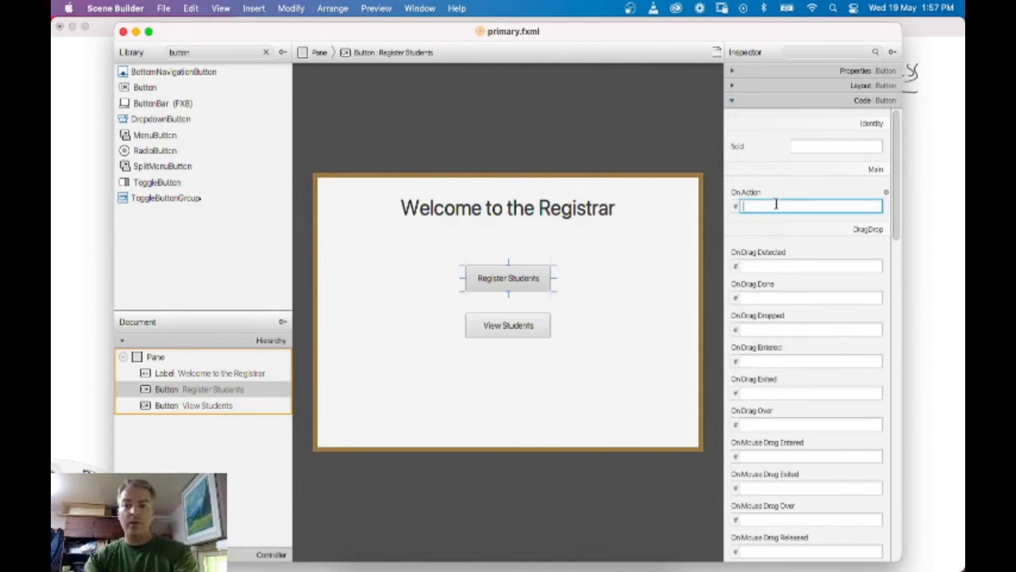
type("g")
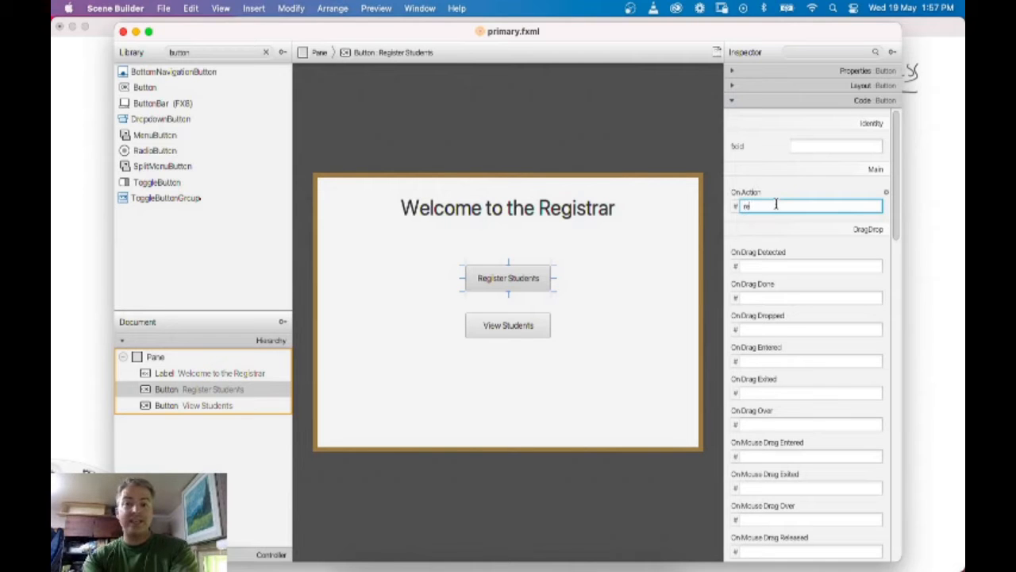
type("egister")
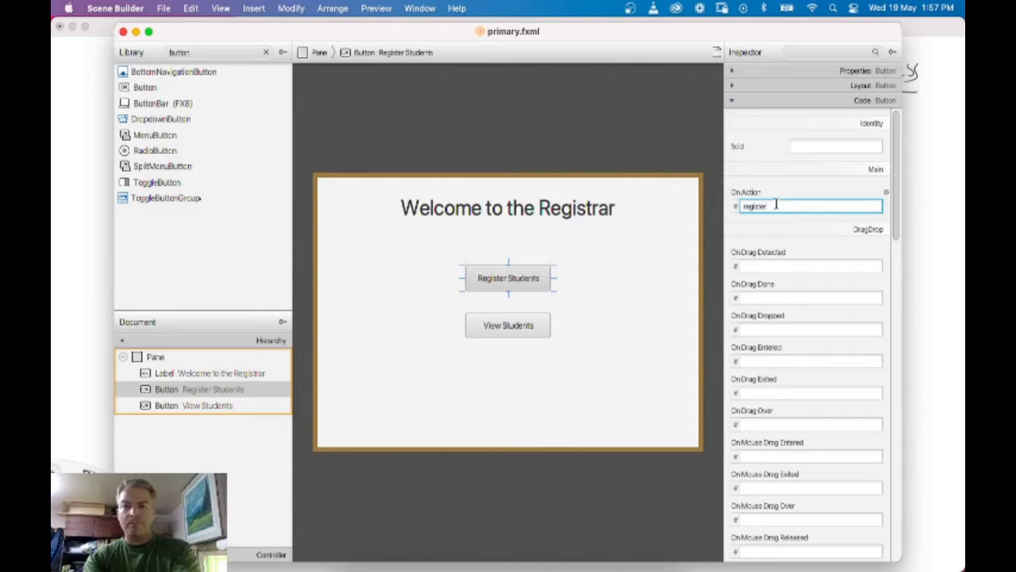
type("S")
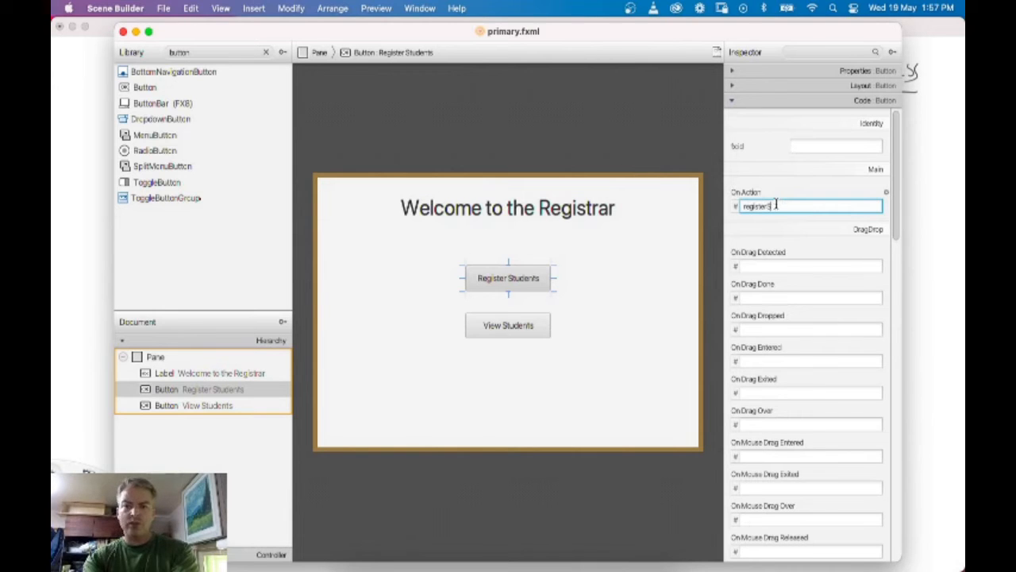
type("tudetudent")
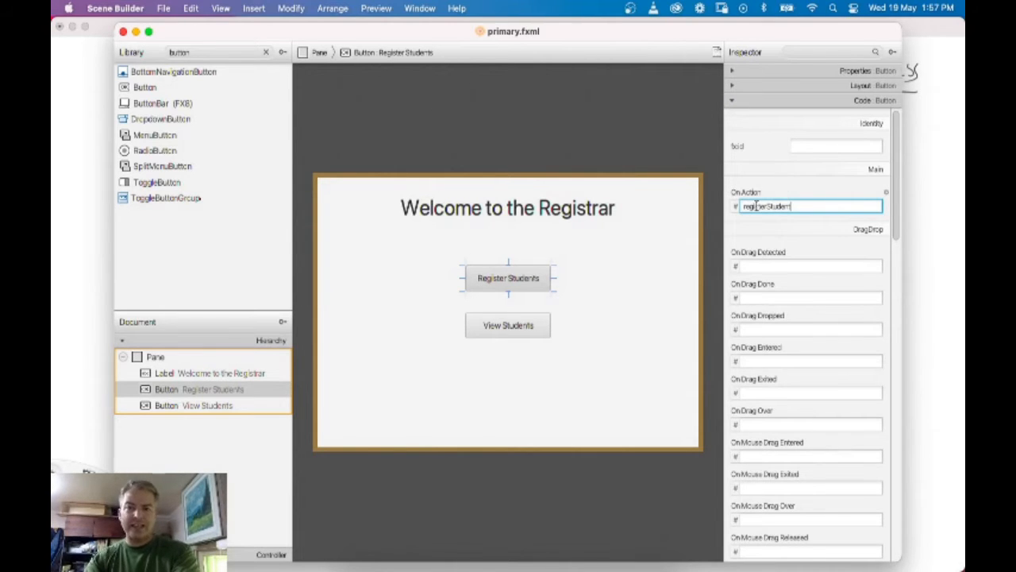
double_click(758, 206)
key("Return")
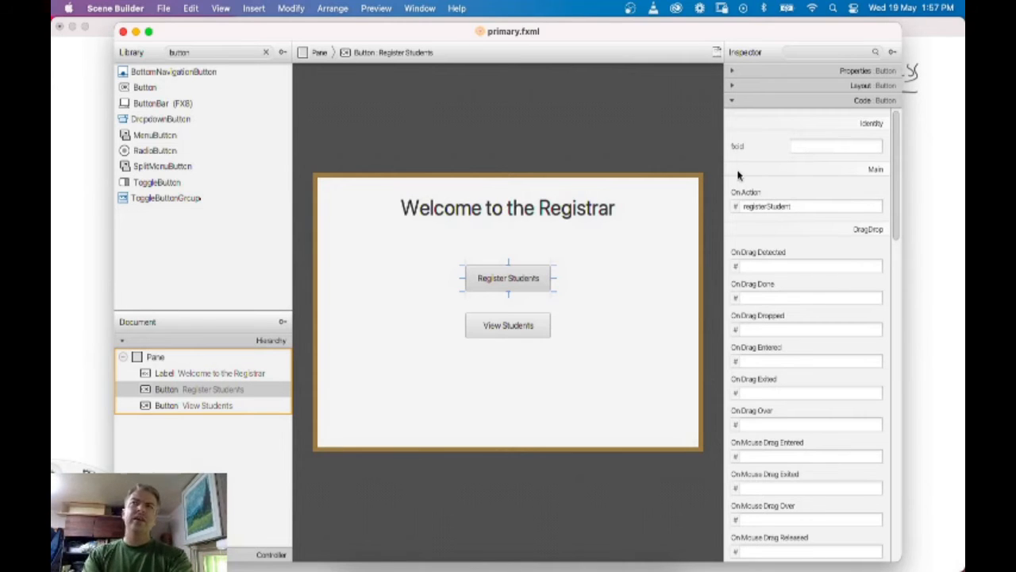
Give the Register Students button the fx:id registerButton
left_click(815, 140)
type("re")
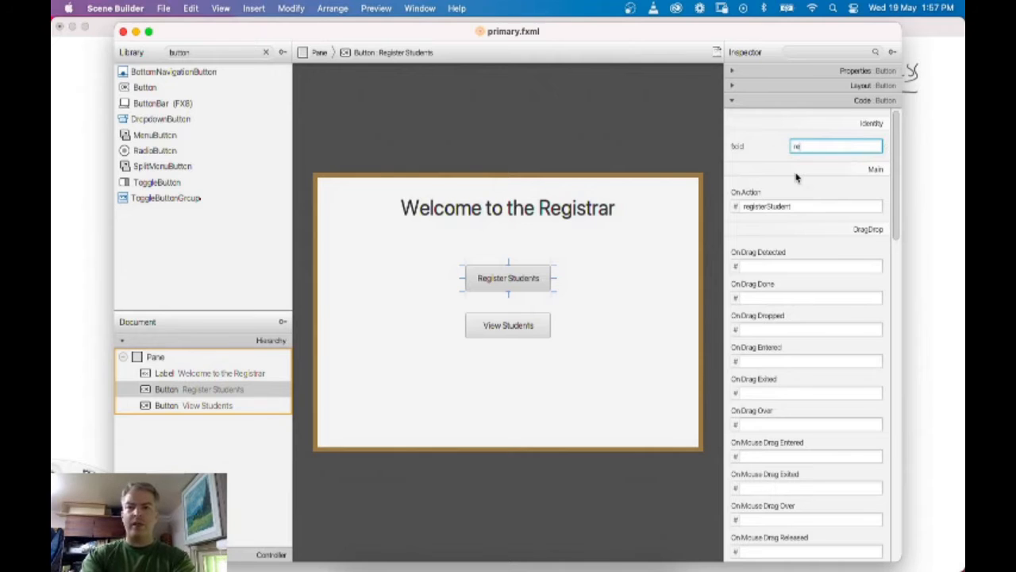
type("gisterButton")
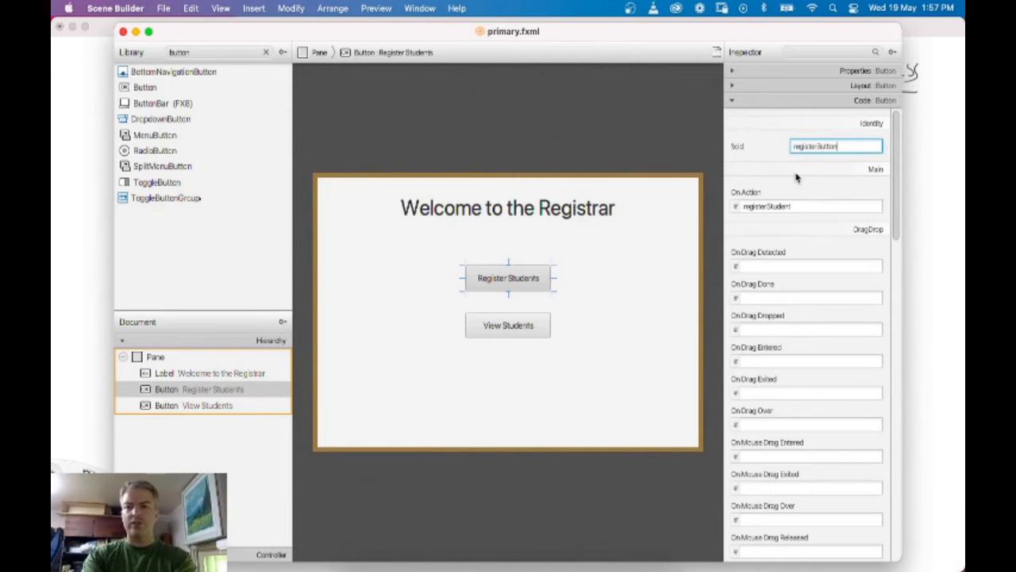
left_click(778, 182)
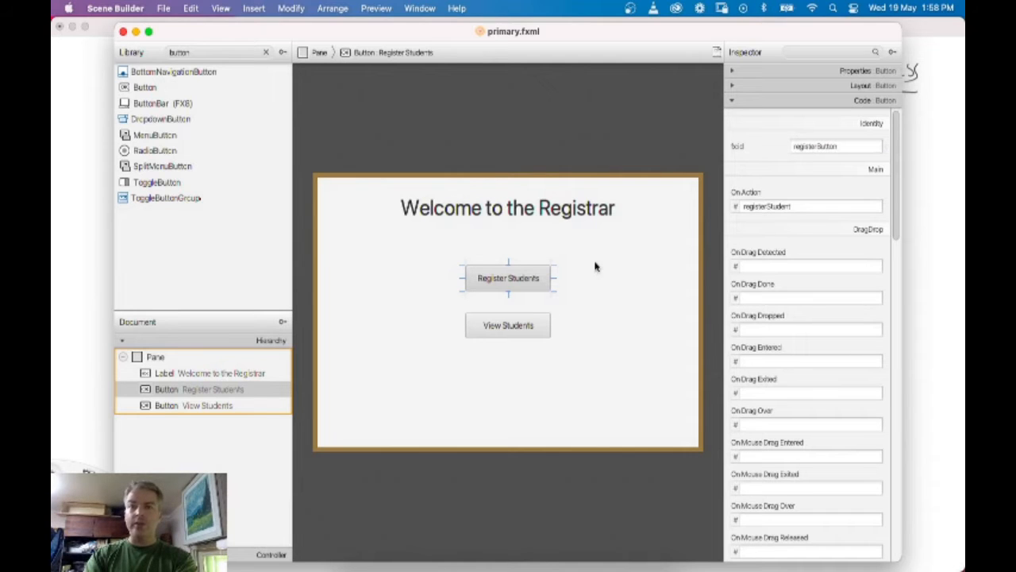
Give the View Students button the fx:id viewButton
left_click(507, 326)
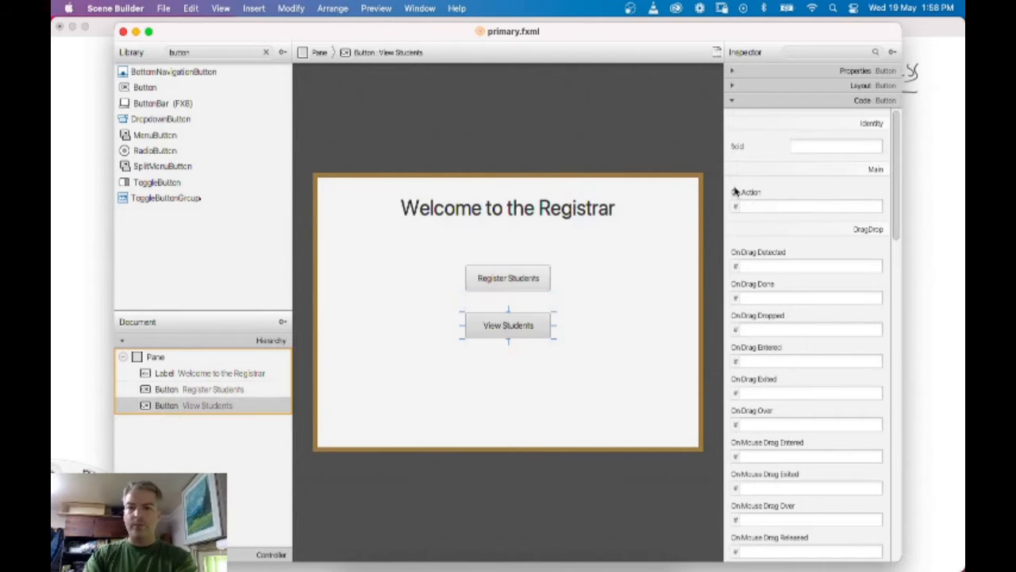
left_click(826, 145)
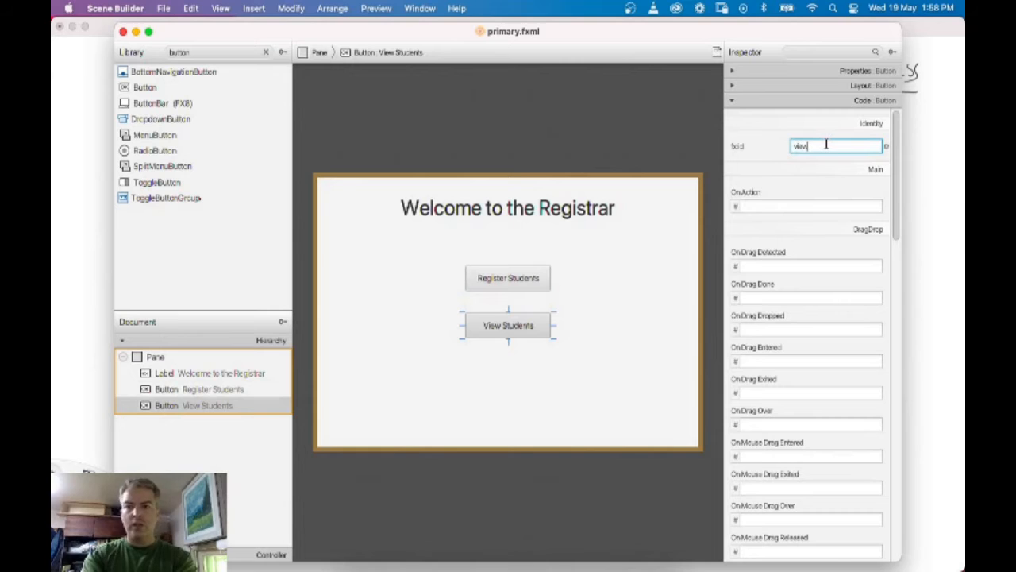
type("viewButton")
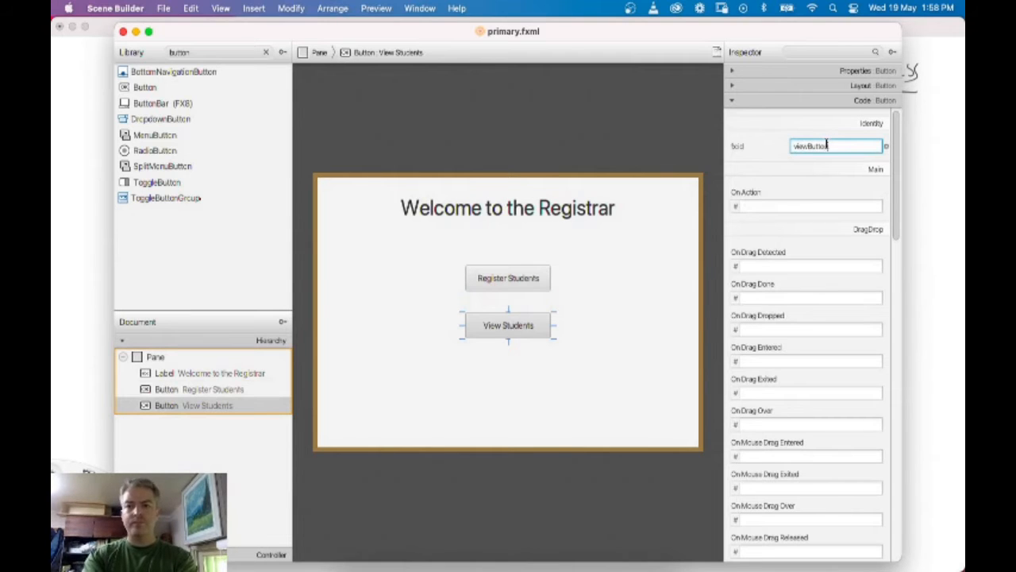
Set the On Action handler of the View Students button to viewStudents
left_click(791, 207)
type("viewSTude")
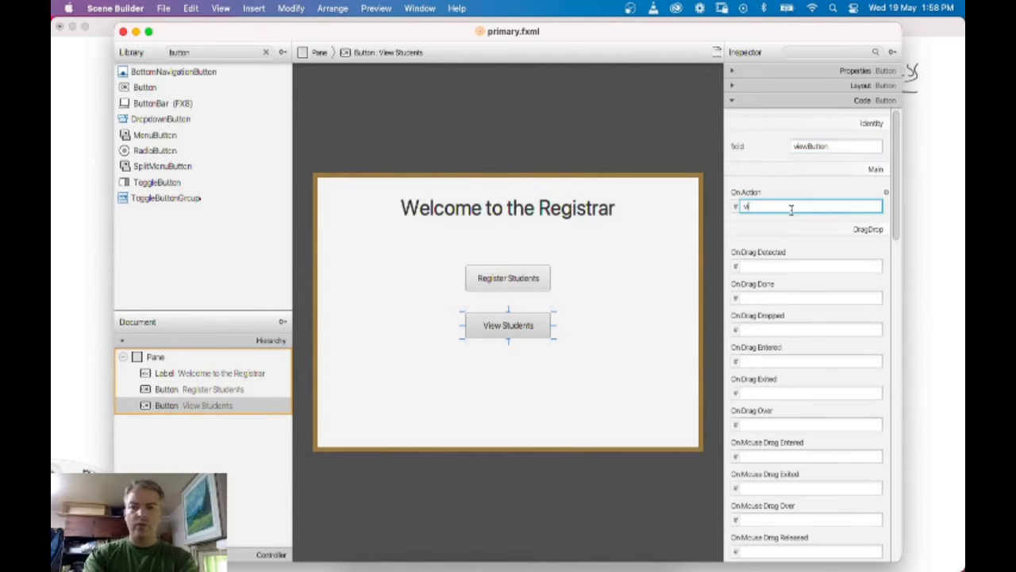
key("BackSpace")
key("BackSpace")
key("BackSpace")
key("BackSpace")
type("tudents")
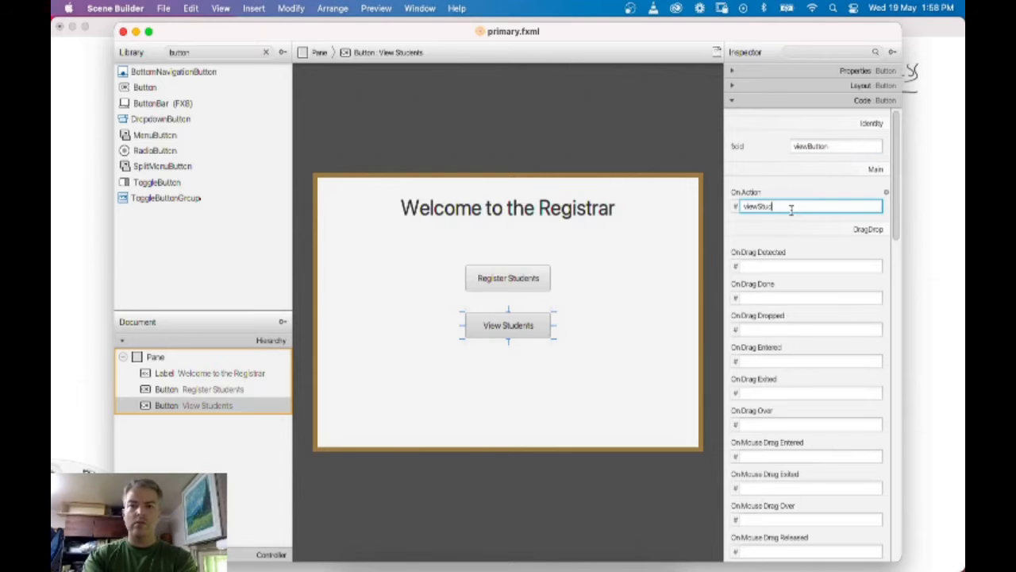
Clear the selection and save the primary.fxml layout
left_click(643, 129)
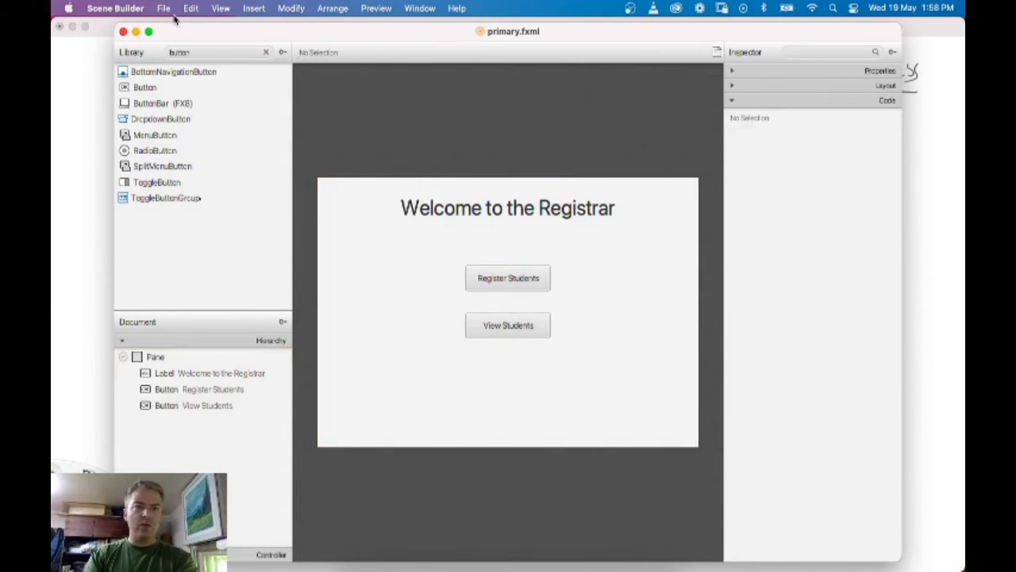
left_click(162, 8)
left_click(178, 99)
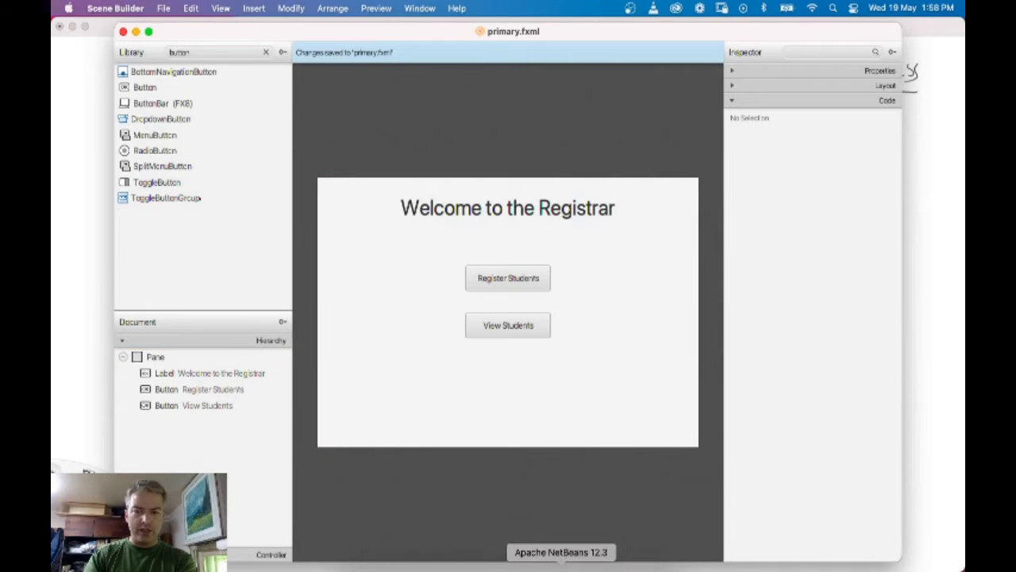
Switch to NetBeans and open the source code of primary.fxml for editing
left_click(562, 566)
right_click(145, 206)
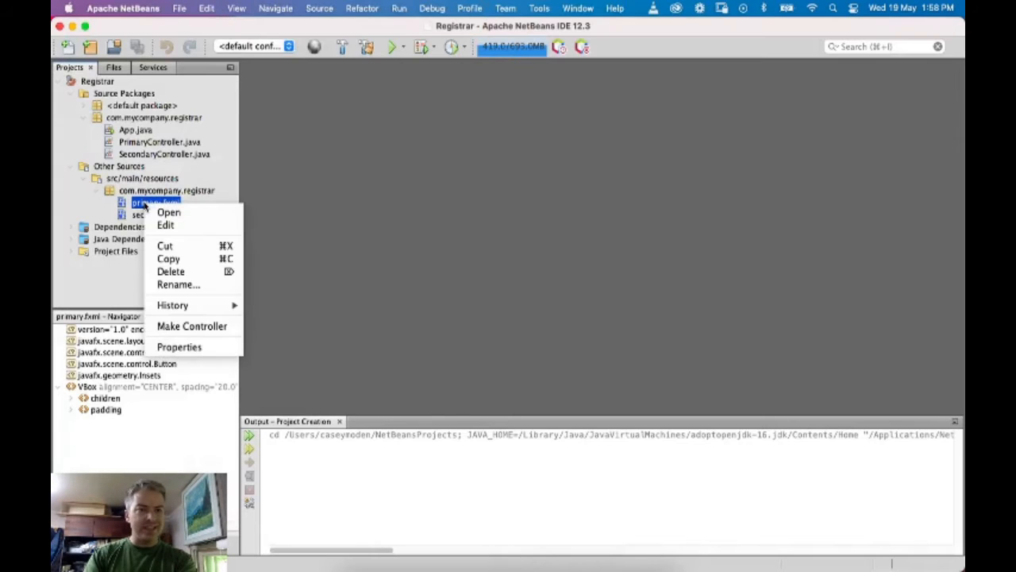
left_click(170, 227)
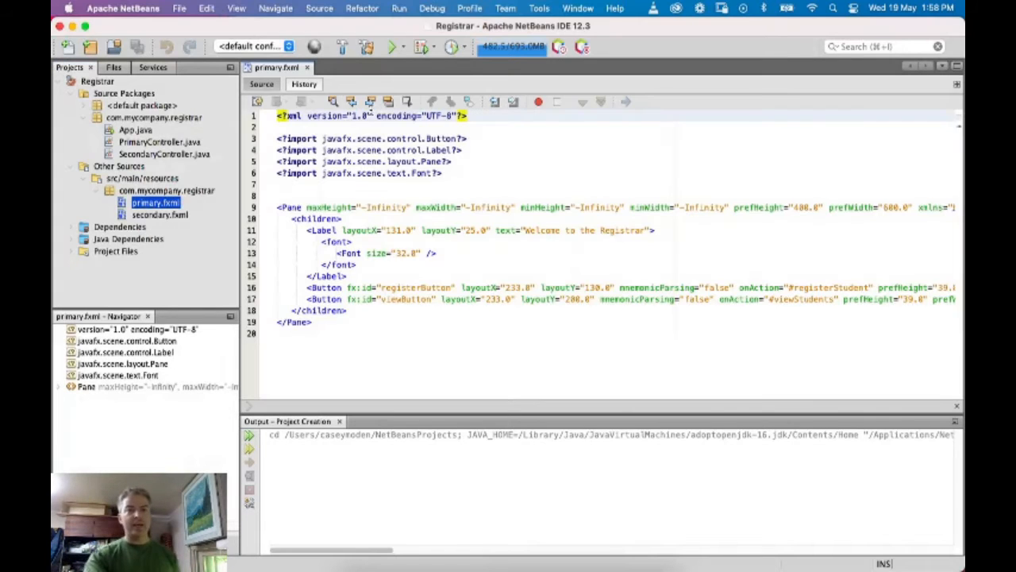
Examine the fx:id and onAction attributes of both Button elements in the primary.fxml source
scroll(346, 198, "right", 2)
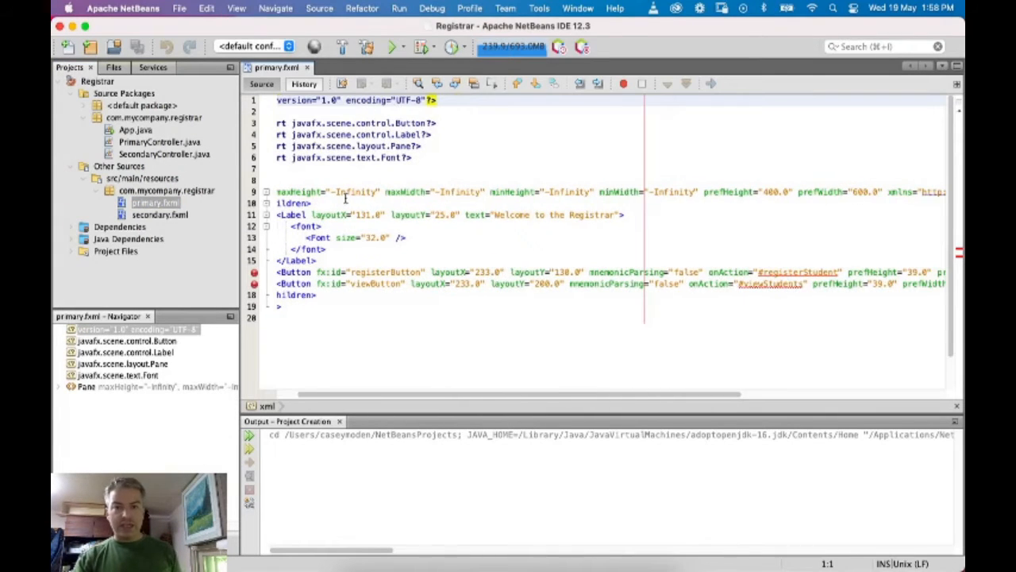
double_click(371, 272)
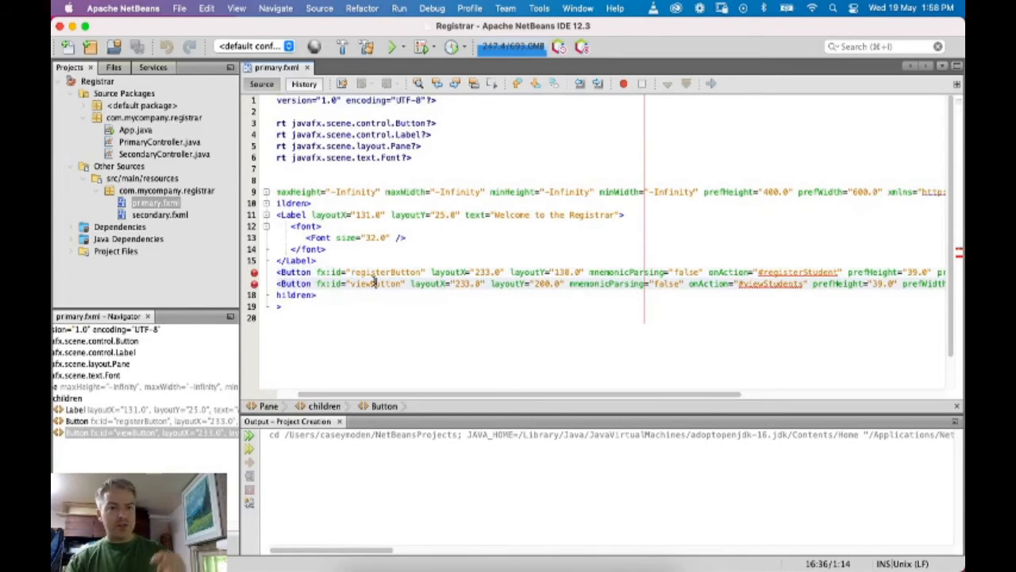
double_click(374, 284)
scroll(512, 276, "right", 10)
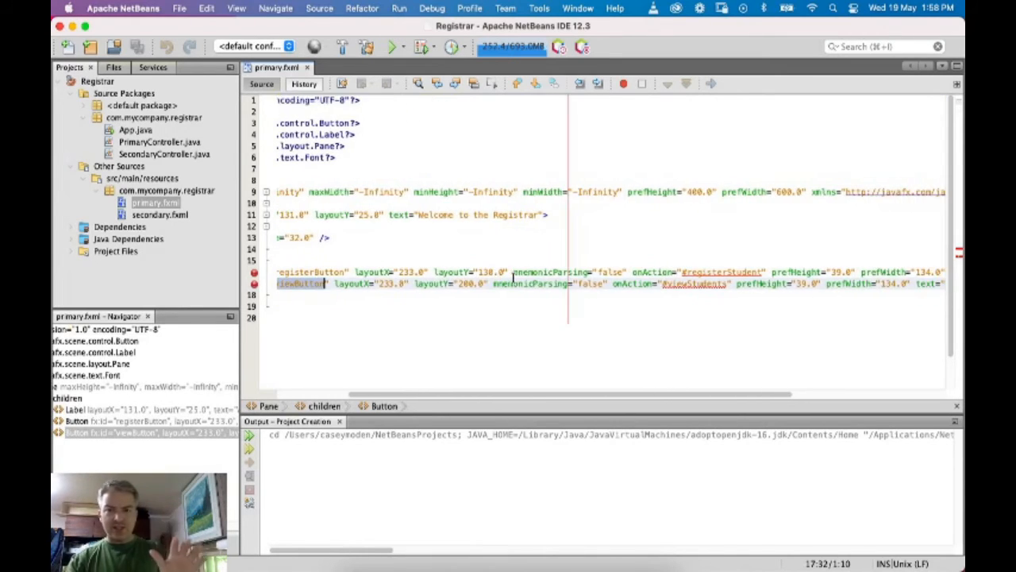
scroll(512, 275, "right", 3)
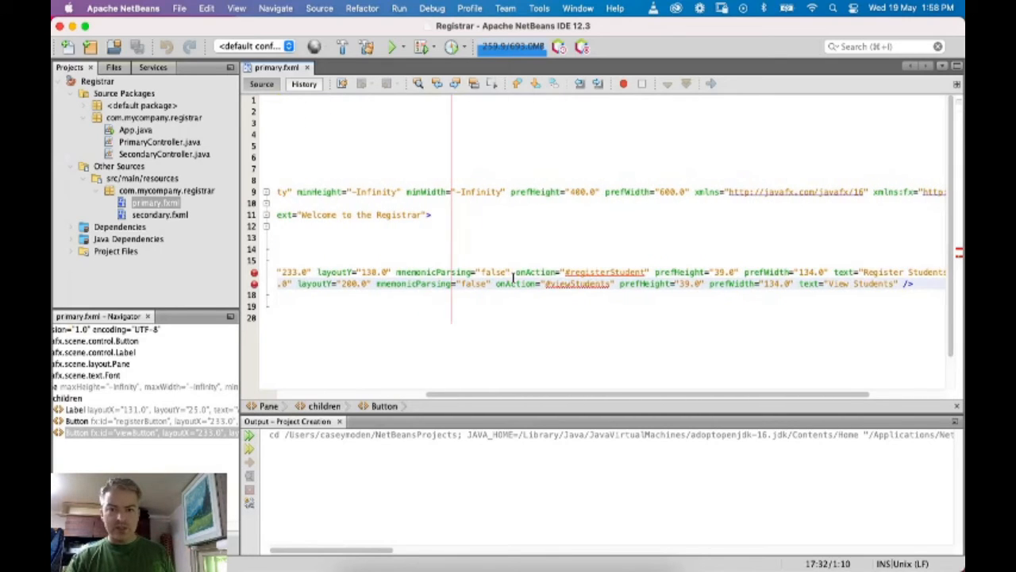
double_click(573, 272)
double_click(554, 284)
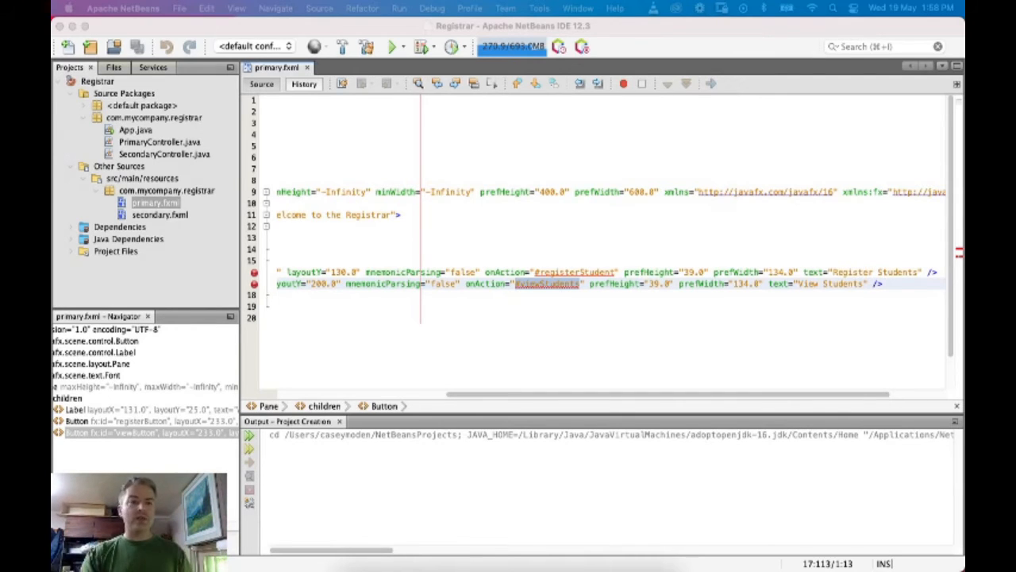
Open secondary.fxml from the Registrar project's resources in Scene Builder
left_click(151, 216)
left_click(151, 216)
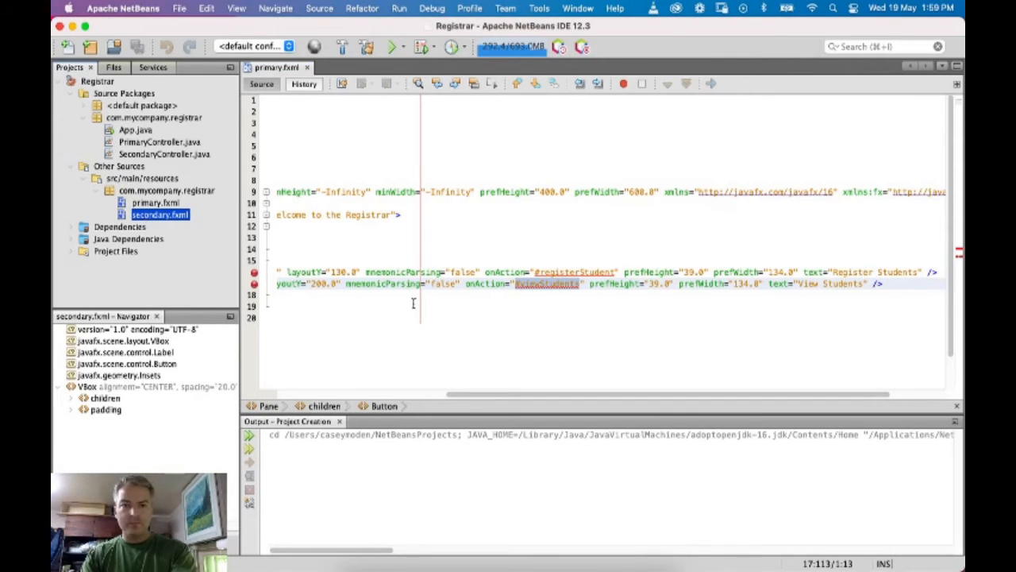
double_click(155, 217)
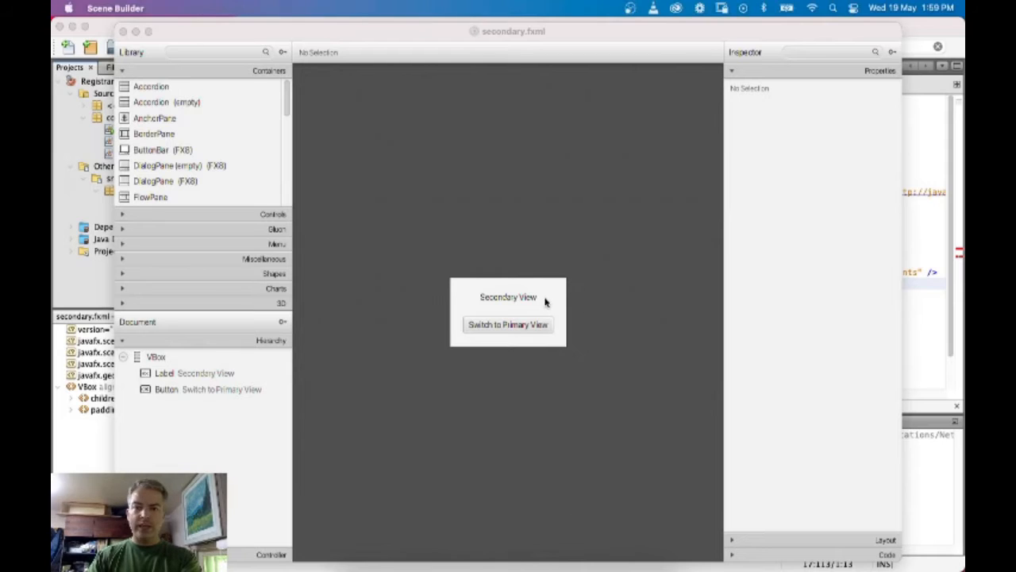
Delete the default VBox with its label and button from secondary.fxml
left_click(544, 301)
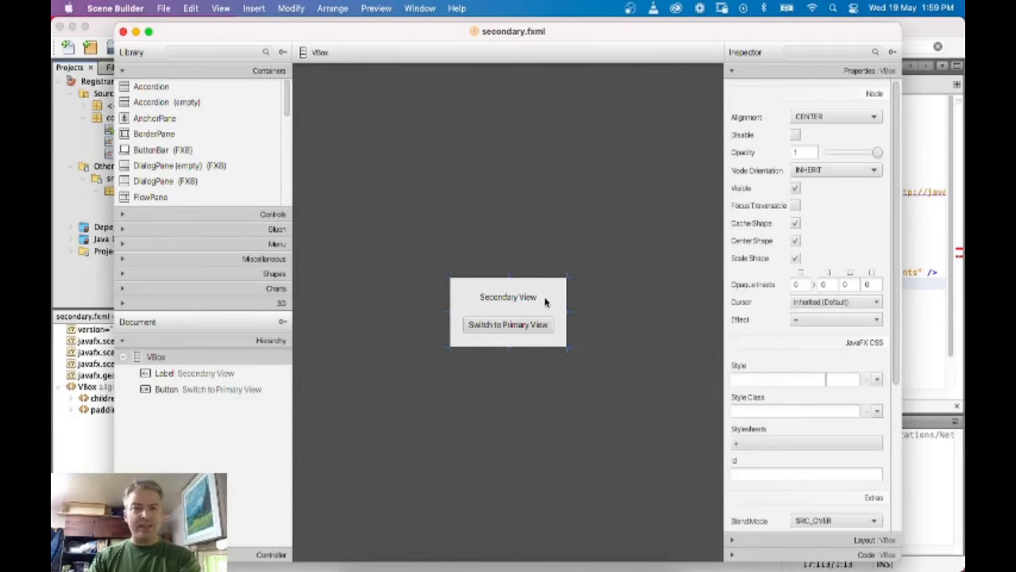
left_click(216, 359)
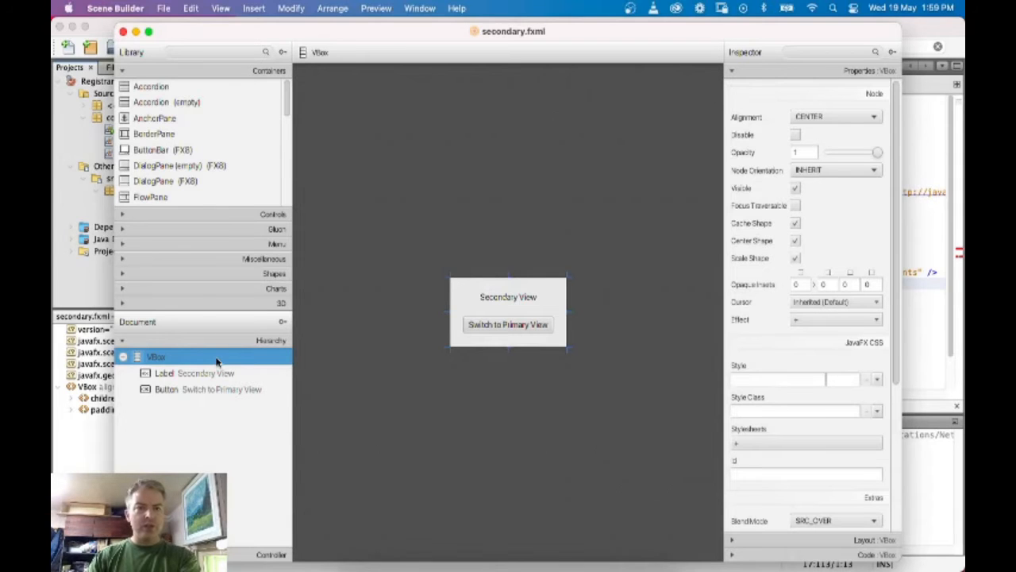
key("BackSpace")
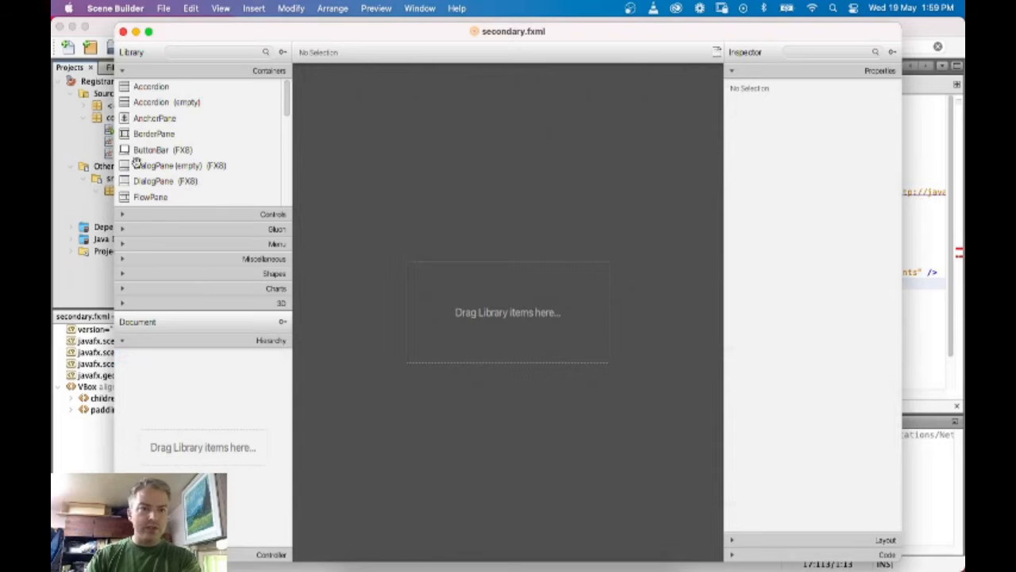
Add a Pane container as the root of the empty secondary.fxml layout
scroll(135, 164, "down", 10)
scroll(147, 141, "up", 4)
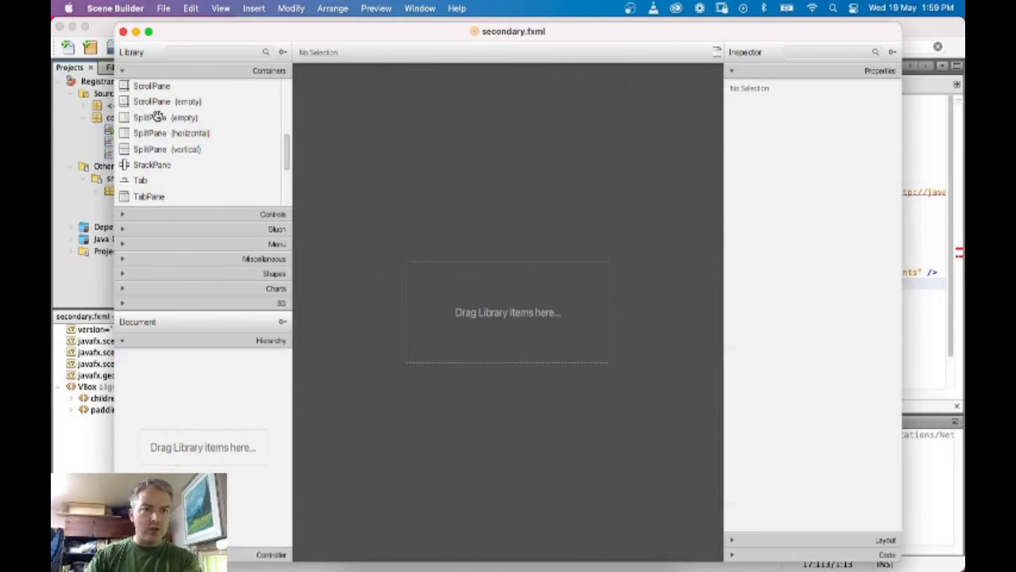
scroll(158, 117, "up", 5)
left_click_drag(143, 196, 506, 336)
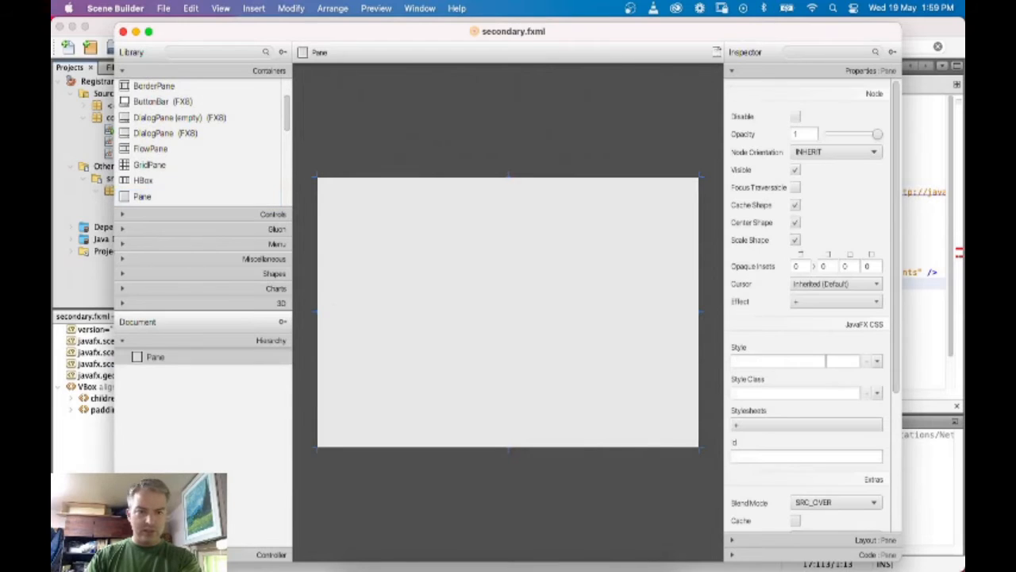
Show the controller settings for secondary.fxml in place of its hierarchy
left_click(123, 342)
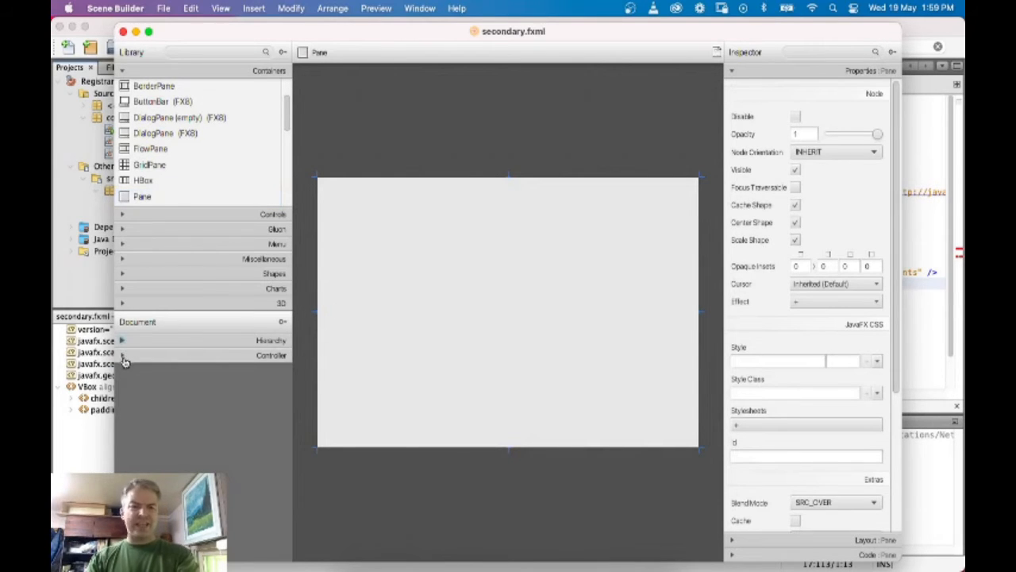
left_click(123, 356)
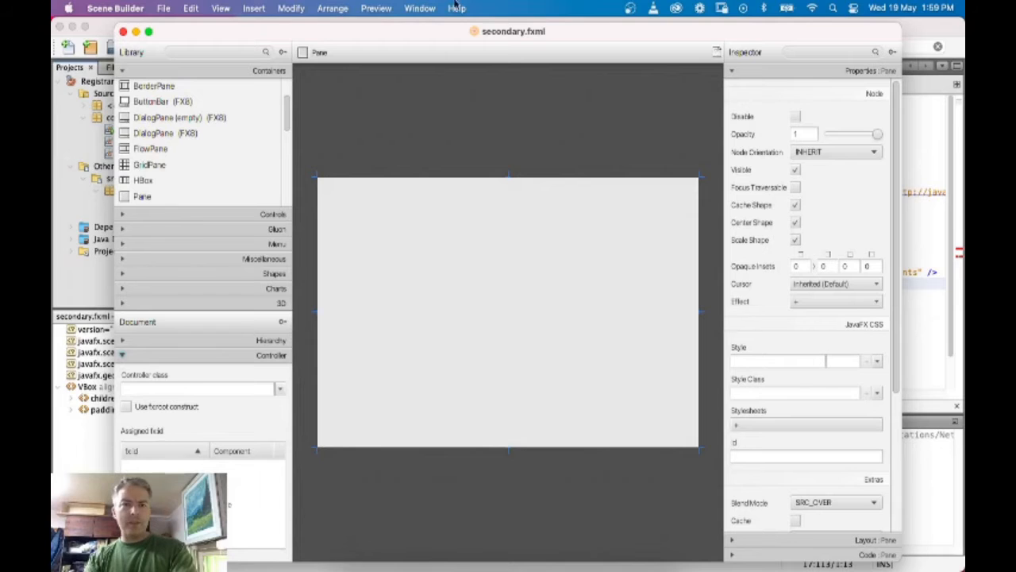
Preview primary.fxml in its own window, resize the preview to test how the layout reacts, and close it
left_click(420, 8)
left_click(427, 39)
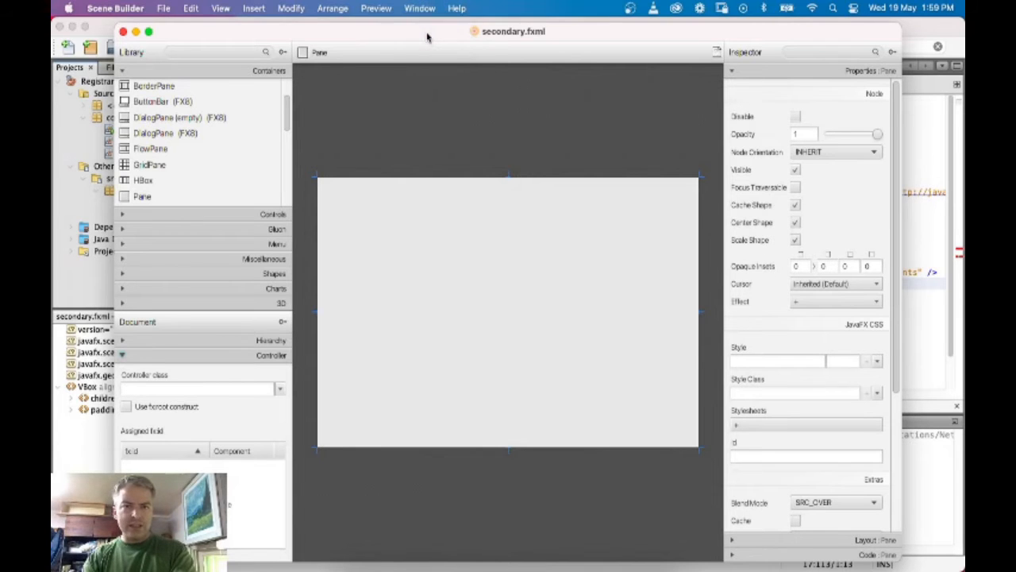
left_click(388, 9)
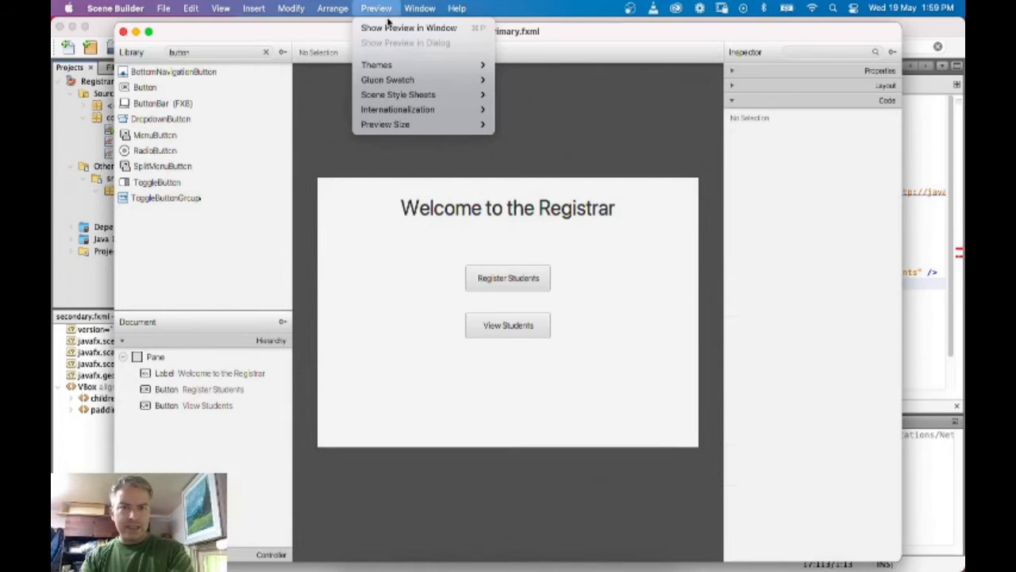
left_click(390, 28)
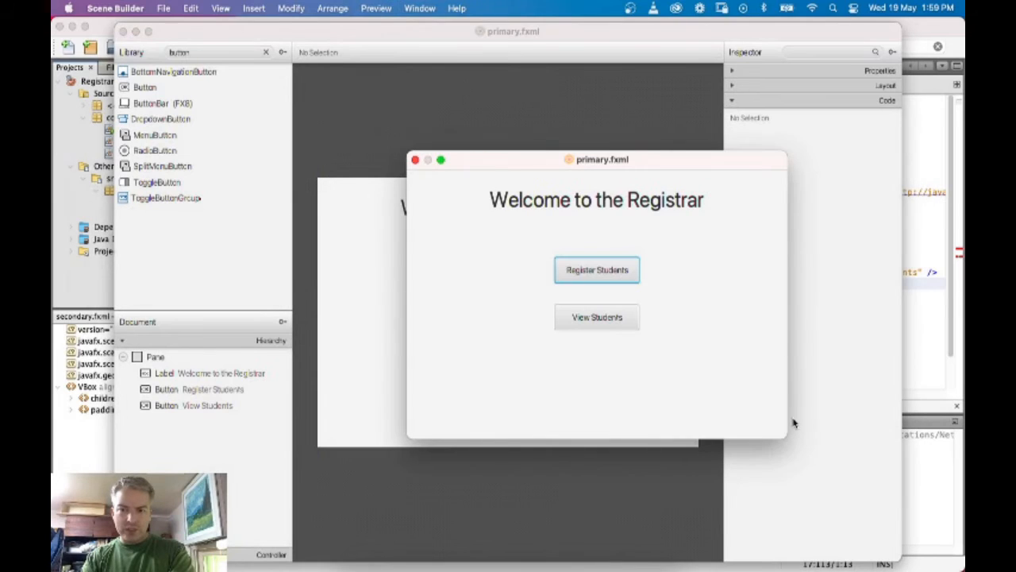
left_click_drag(786, 434, 830, 425)
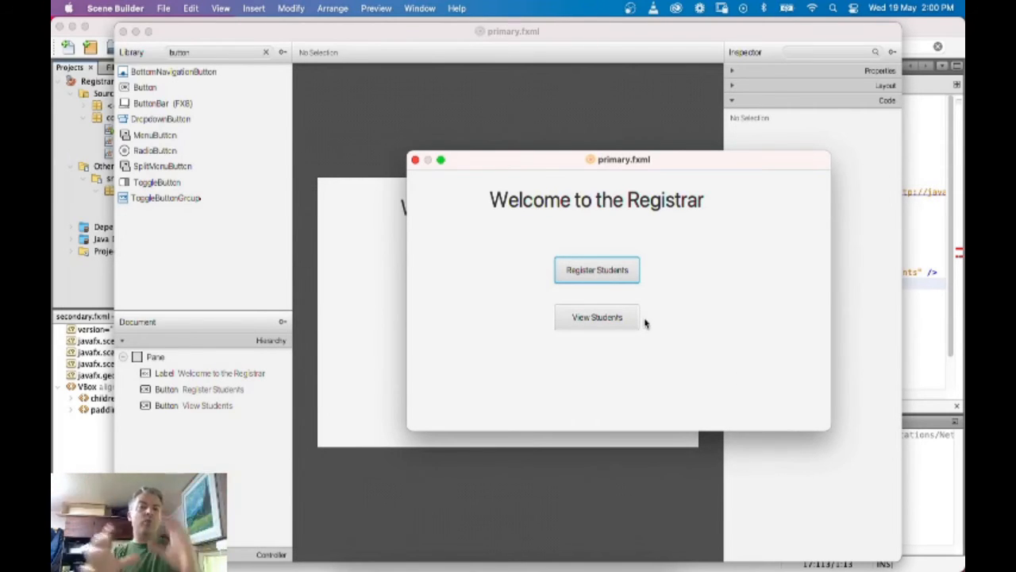
left_click_drag(830, 429, 794, 406)
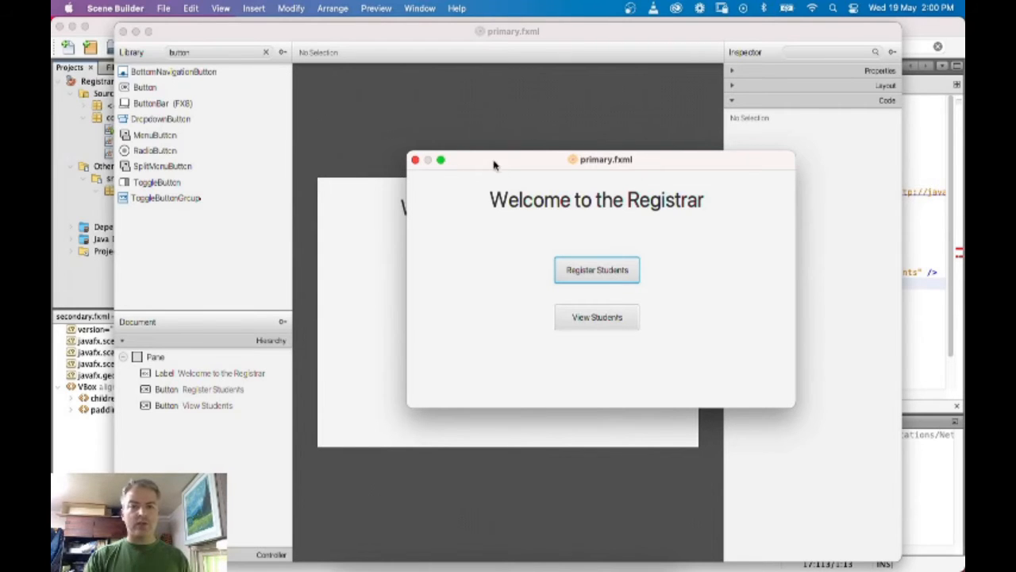
left_click_drag(794, 408, 665, 406)
left_click(415, 160)
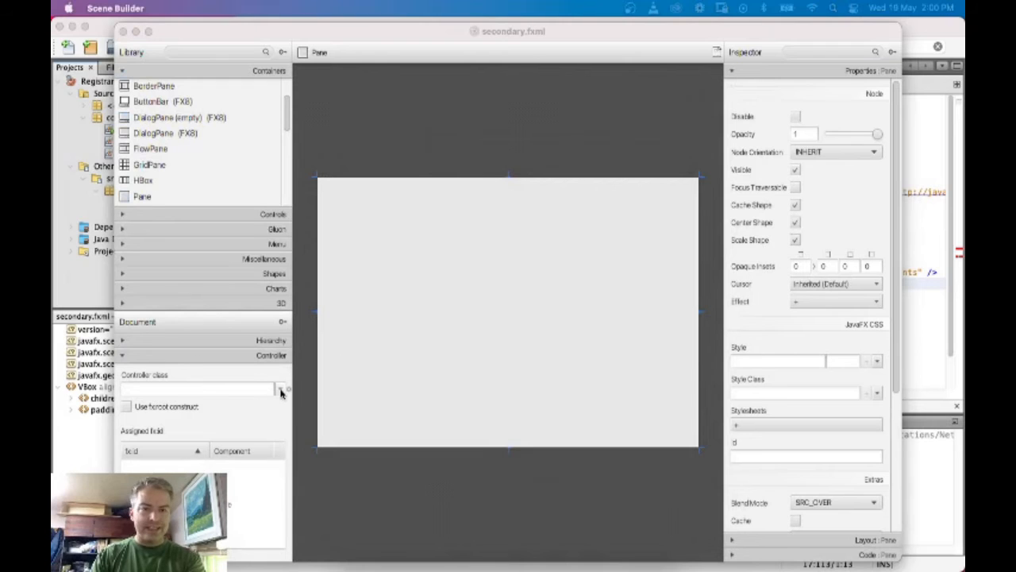
Set the controller class of secondary.fxml to com.mycompany.registrar.SecondaryController
left_click(279, 390)
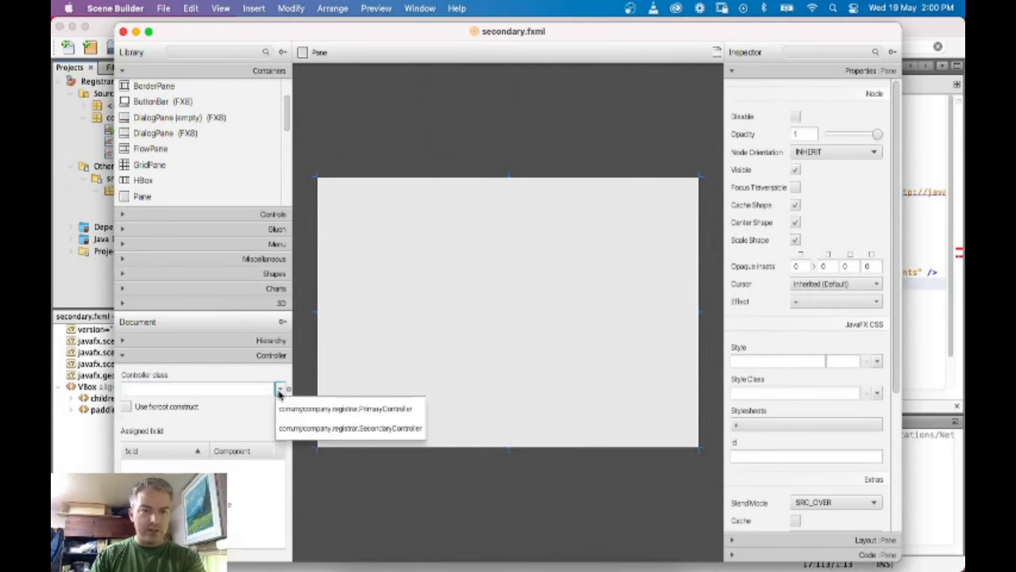
left_click(350, 428)
left_click(497, 137)
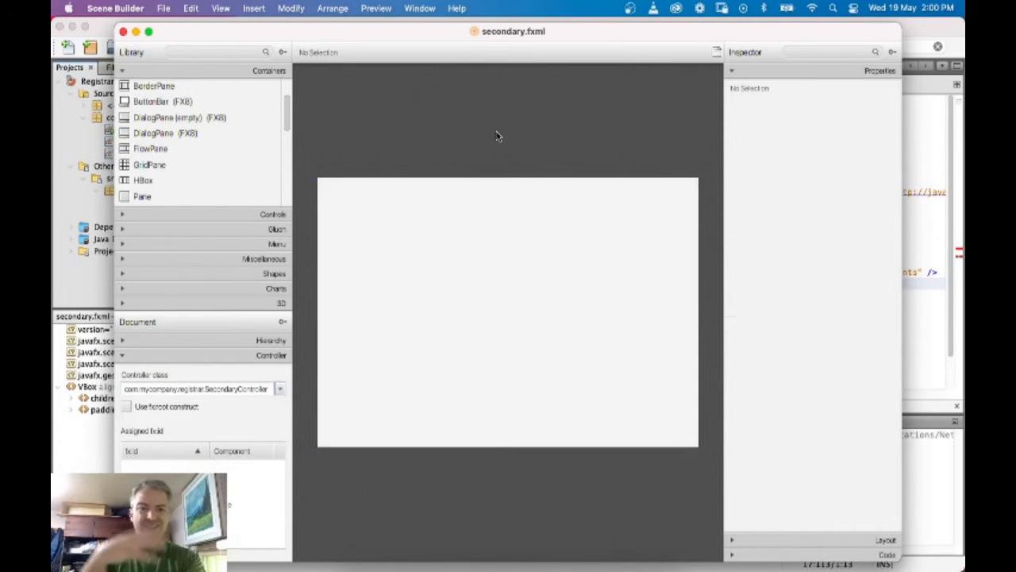
Replace the root Pane of secondary.fxml with a VBox container
left_click(128, 357)
left_click(124, 341)
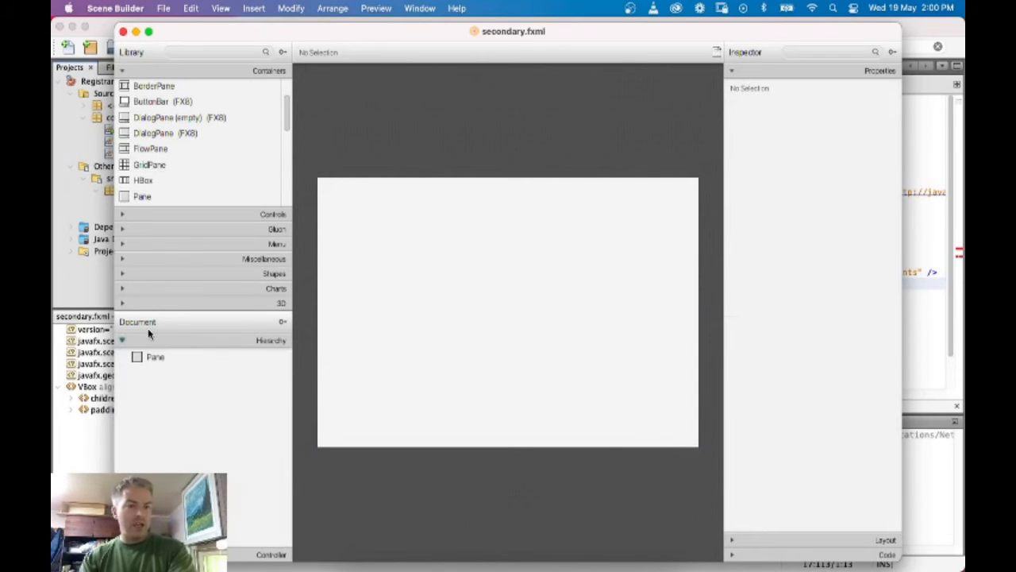
left_click(151, 357)
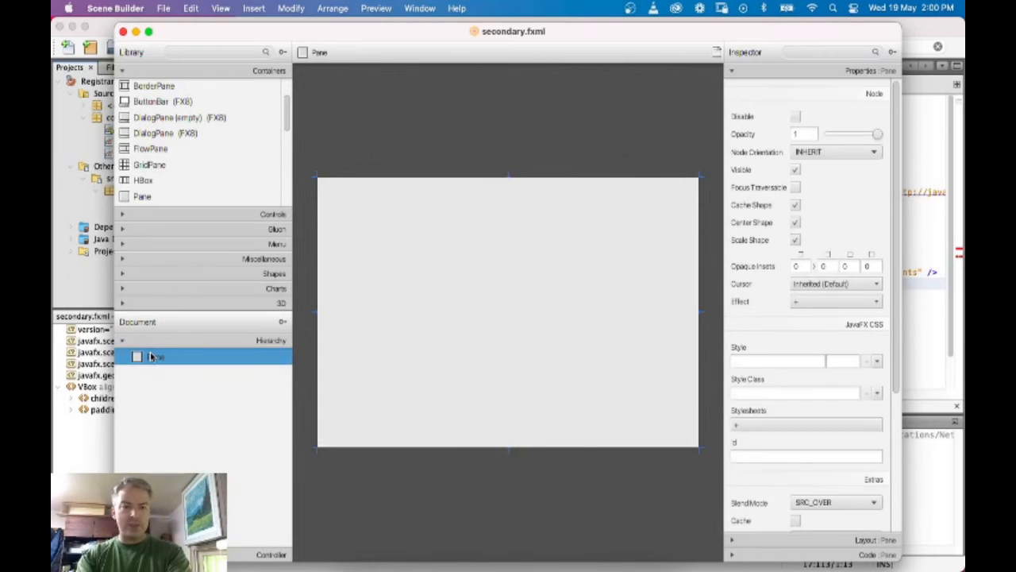
key("Delete")
scroll(161, 140, "down", 1)
scroll(161, 141, "down", 5)
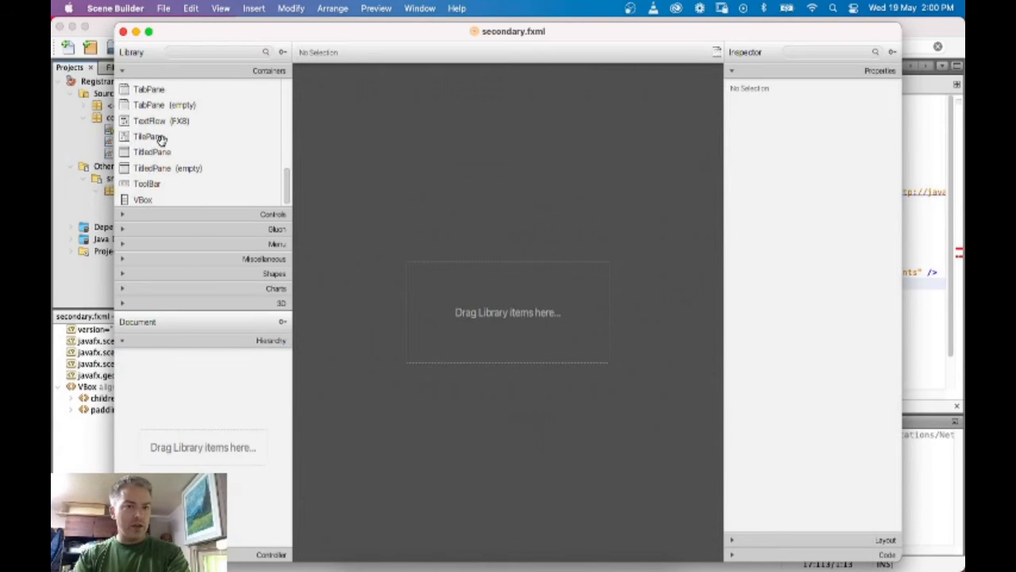
left_click(142, 199)
left_click_drag(159, 305, 168, 400)
left_click(517, 107)
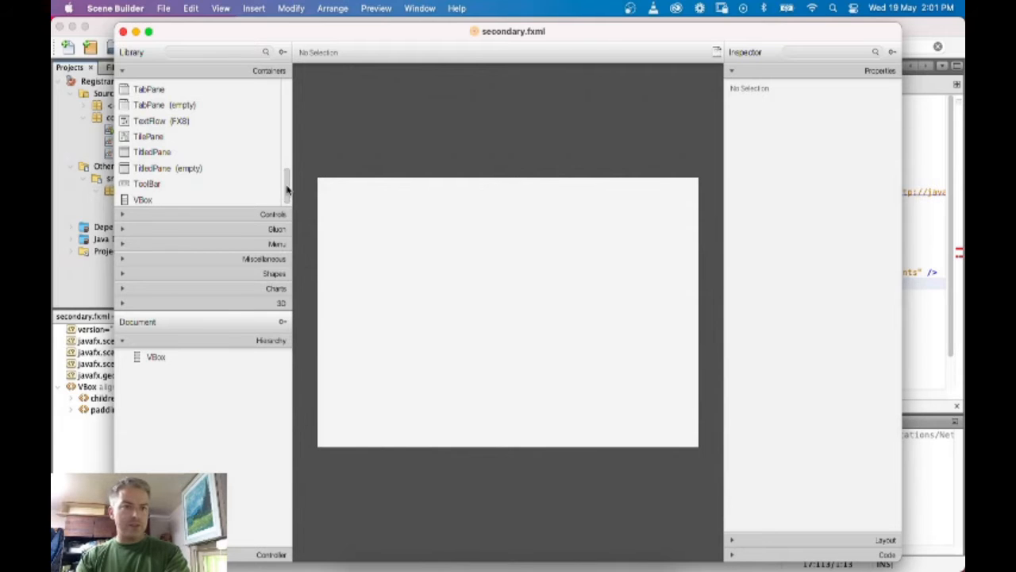
Check the hand-drawn Register screen in SketchBook, and add a Label to the VBox in Scene Builder
left_click(143, 216)
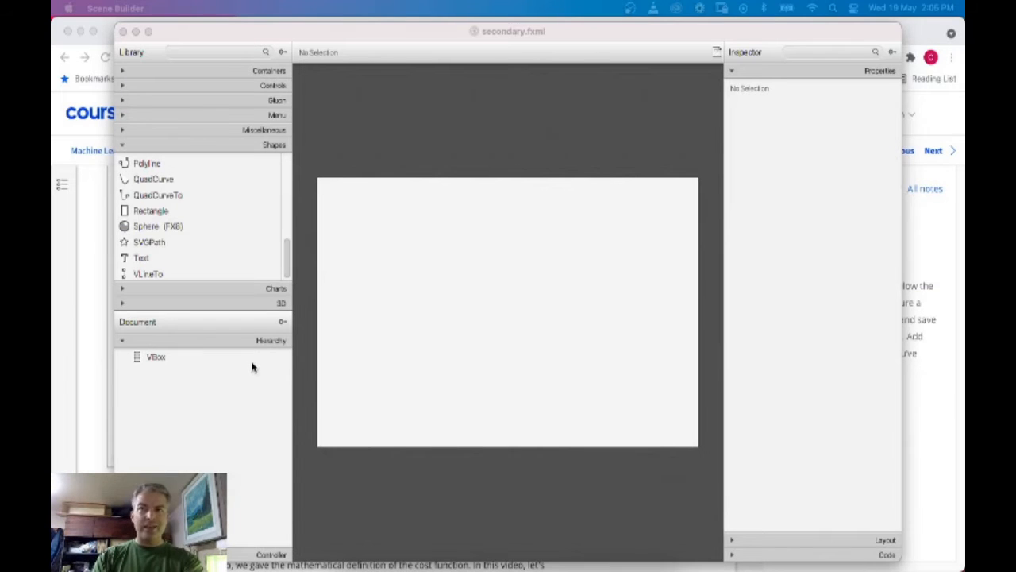
left_click(124, 146)
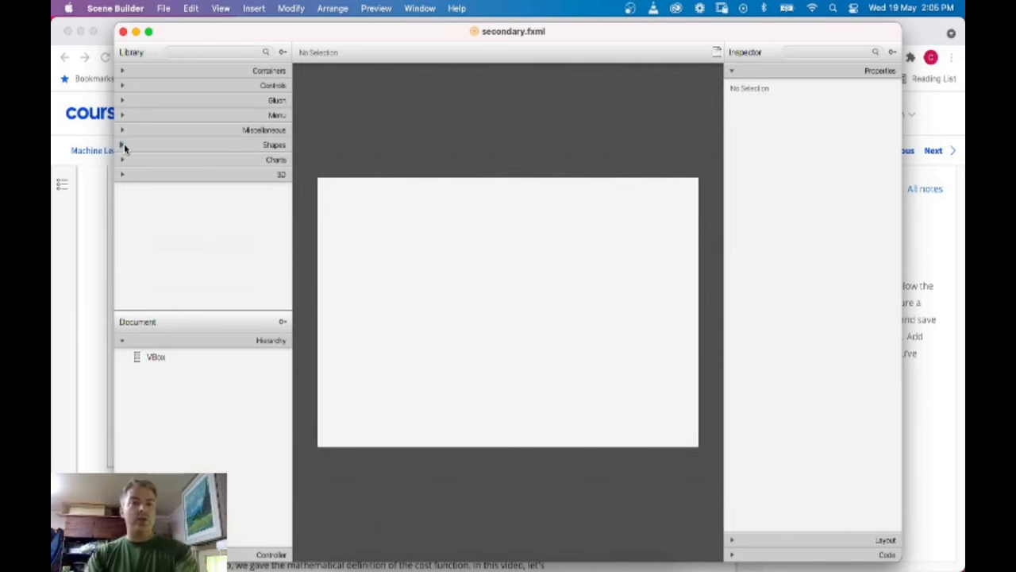
left_click(247, 54)
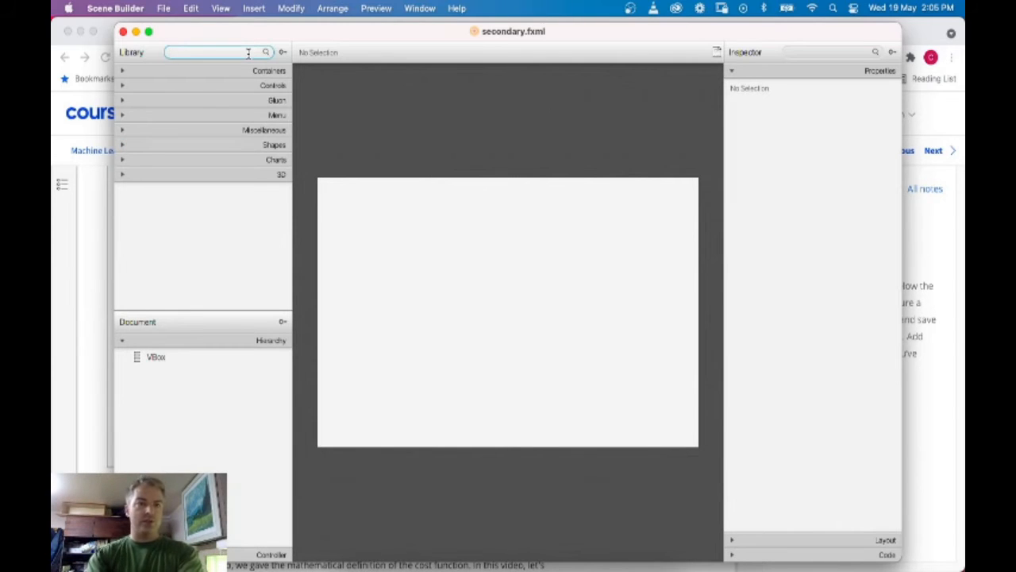
left_click(584, 565)
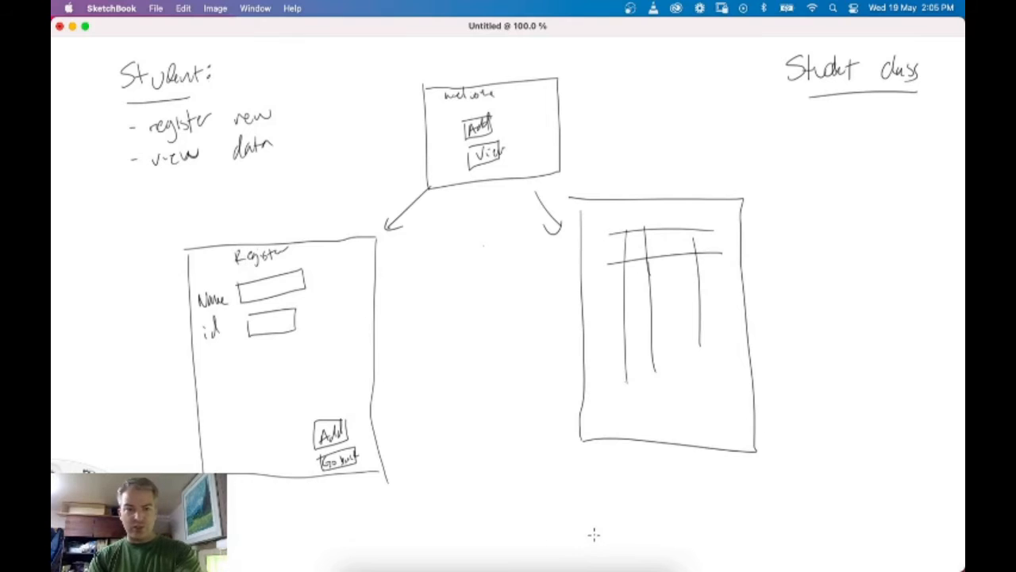
key("super+Tab")
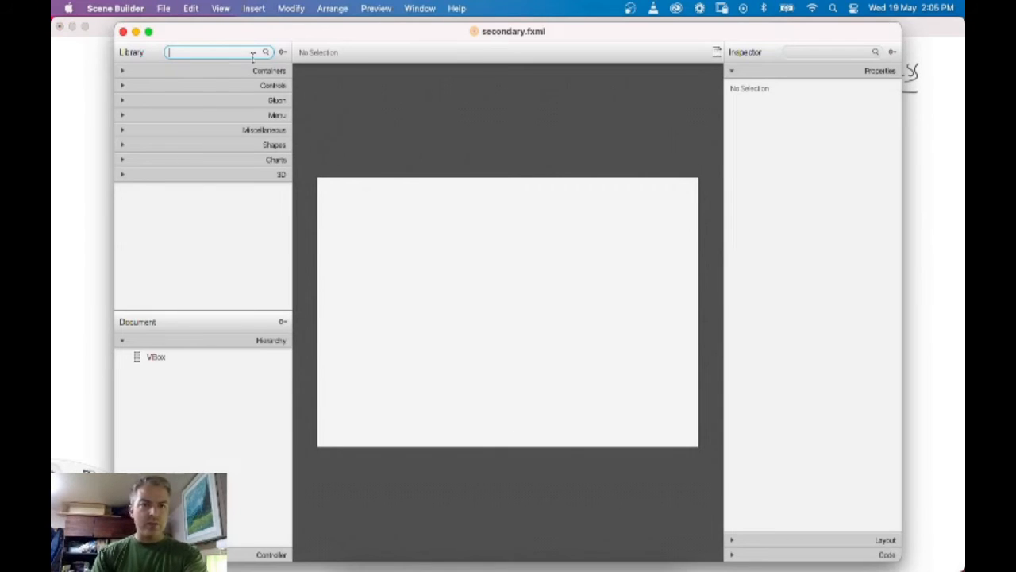
type("label")
left_click_drag(151, 72, 483, 228)
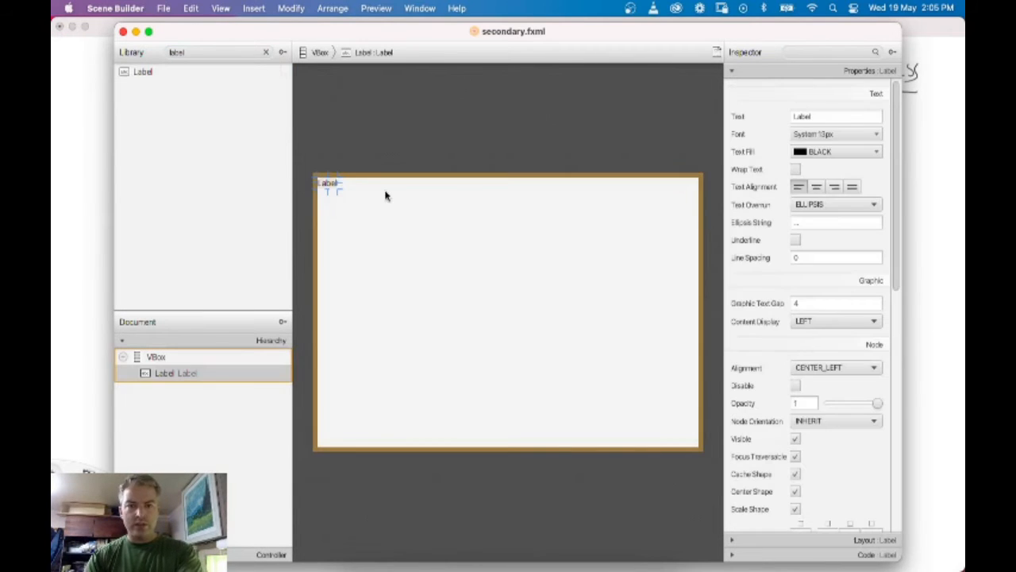
Set the VBox's alignment to TOP_CENTER
left_click(177, 358)
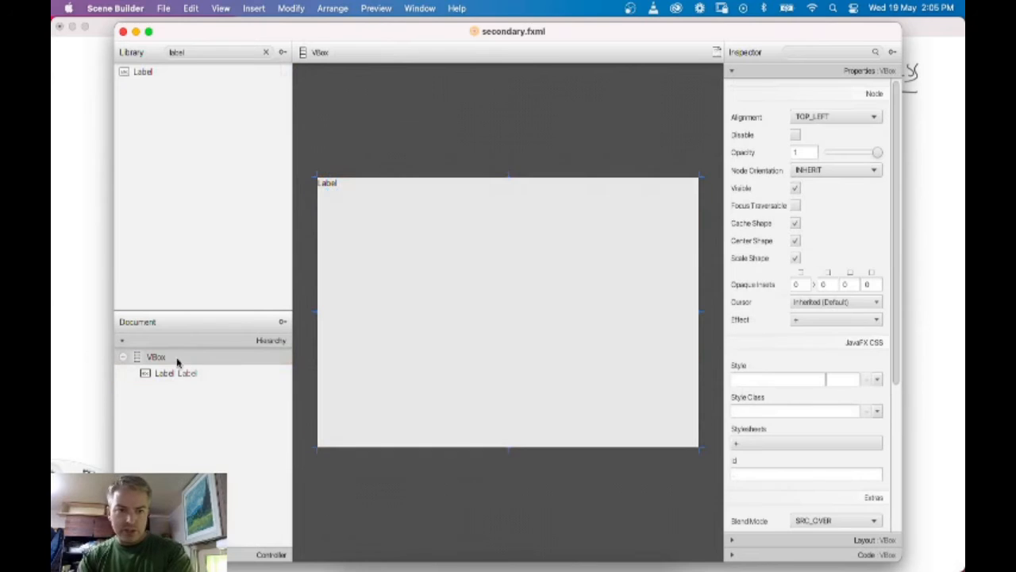
key("super+Tab")
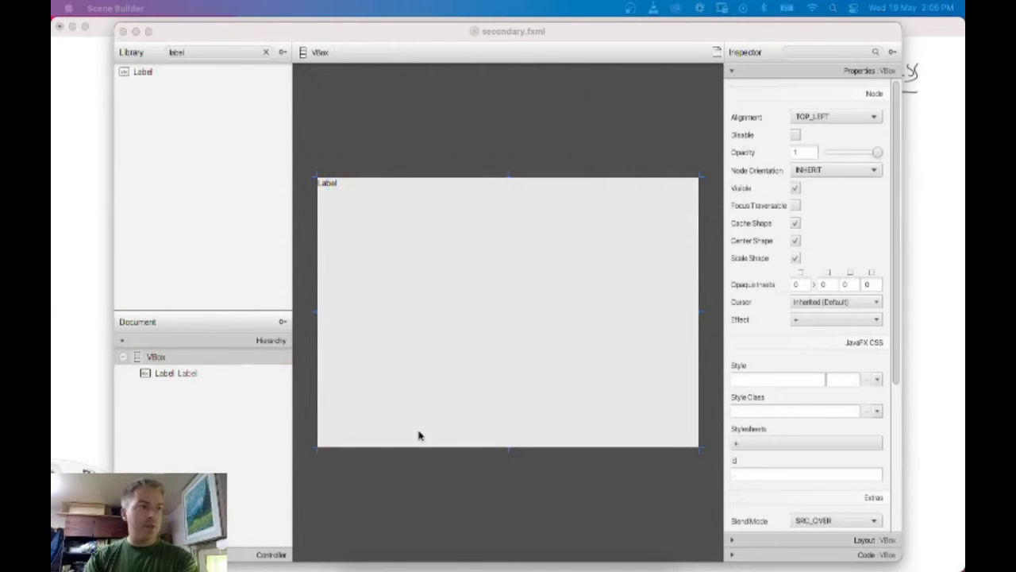
left_click(347, 194)
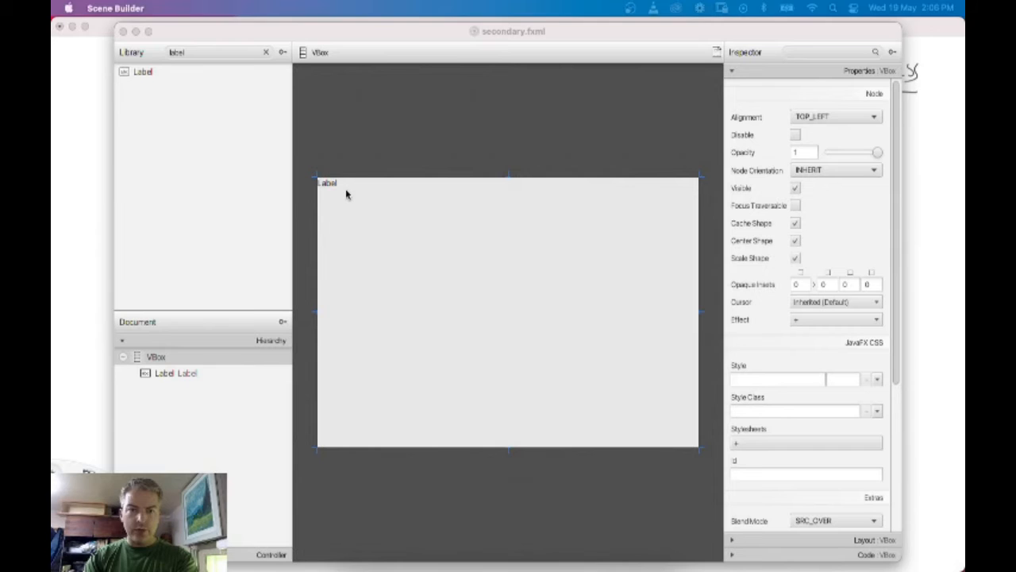
left_click(177, 358)
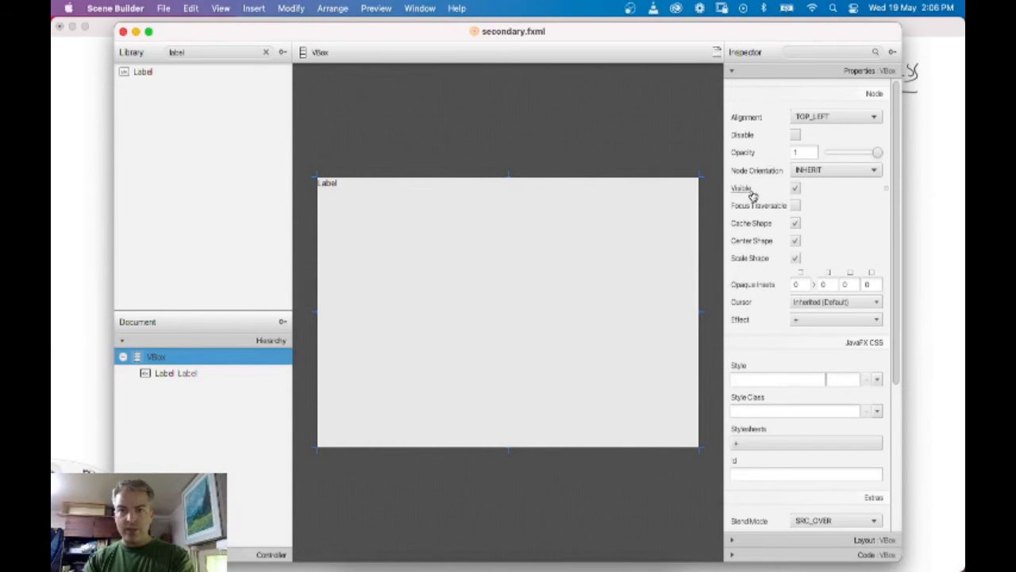
left_click(833, 117)
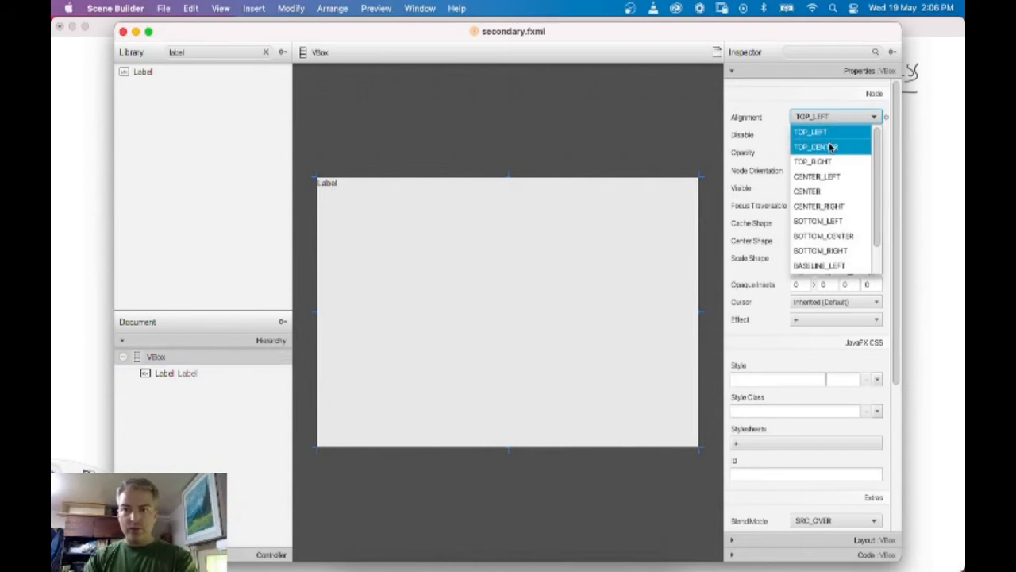
left_click(831, 148)
Change the label's text to "Register Students" and enlarge its font to heading size
left_click(502, 190)
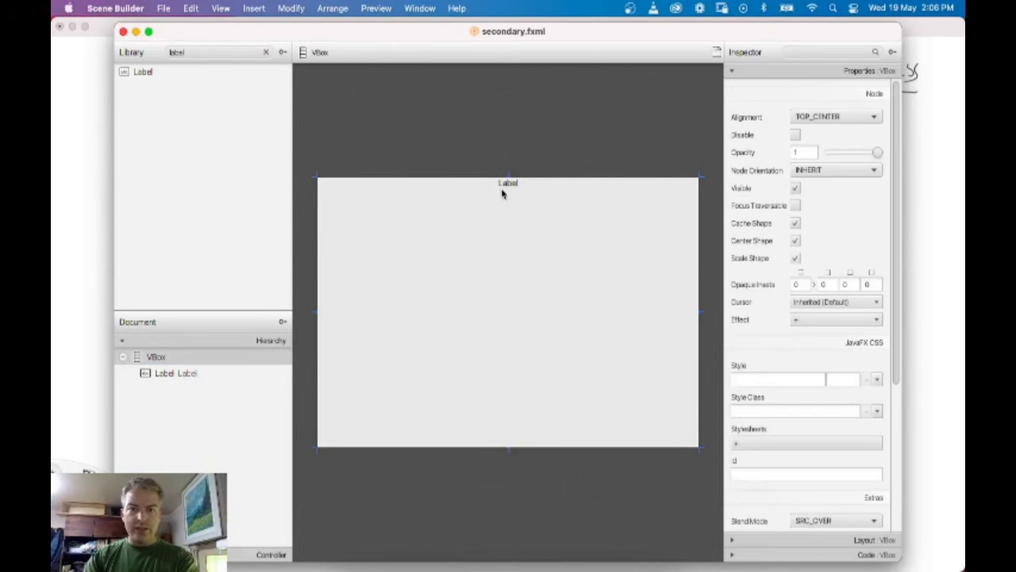
left_click(507, 185)
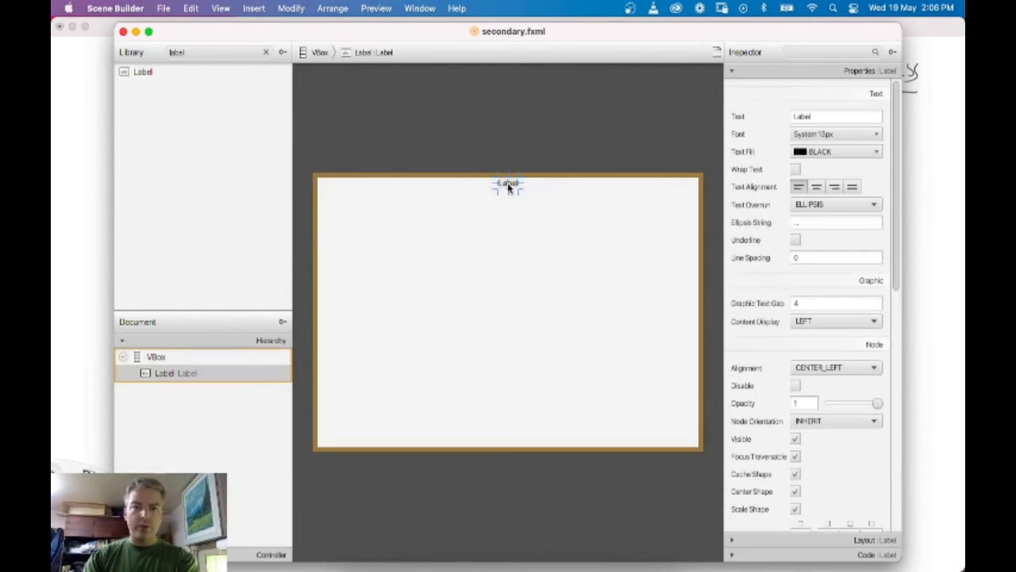
double_click(508, 185)
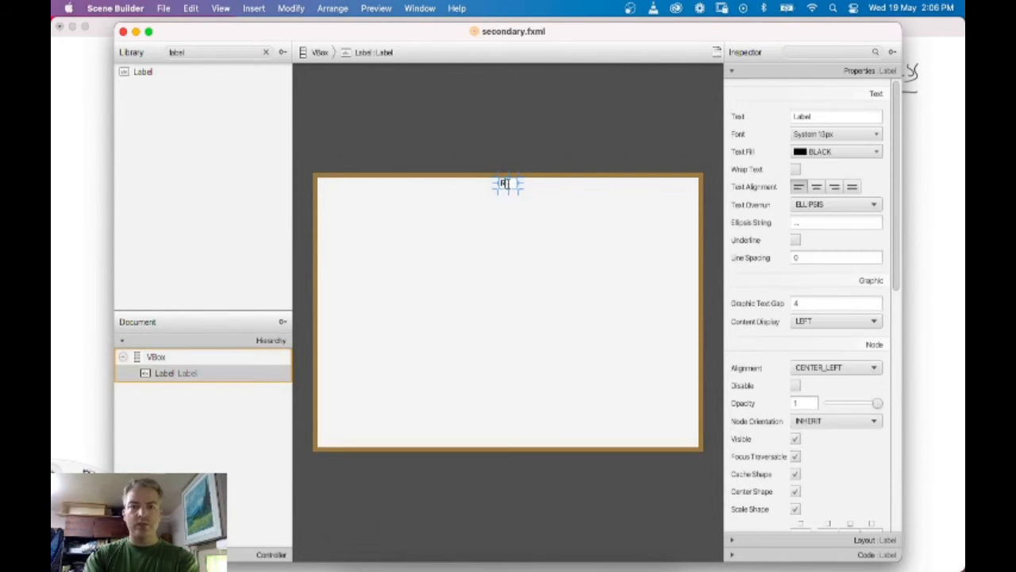
left_click(517, 210)
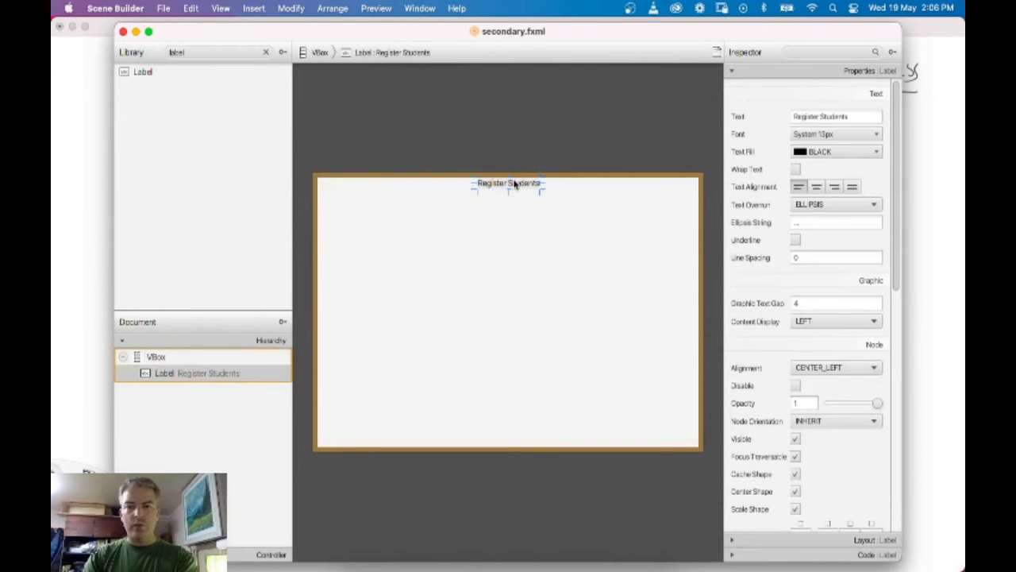
left_click(875, 134)
left_click_drag(869, 188, 883, 192)
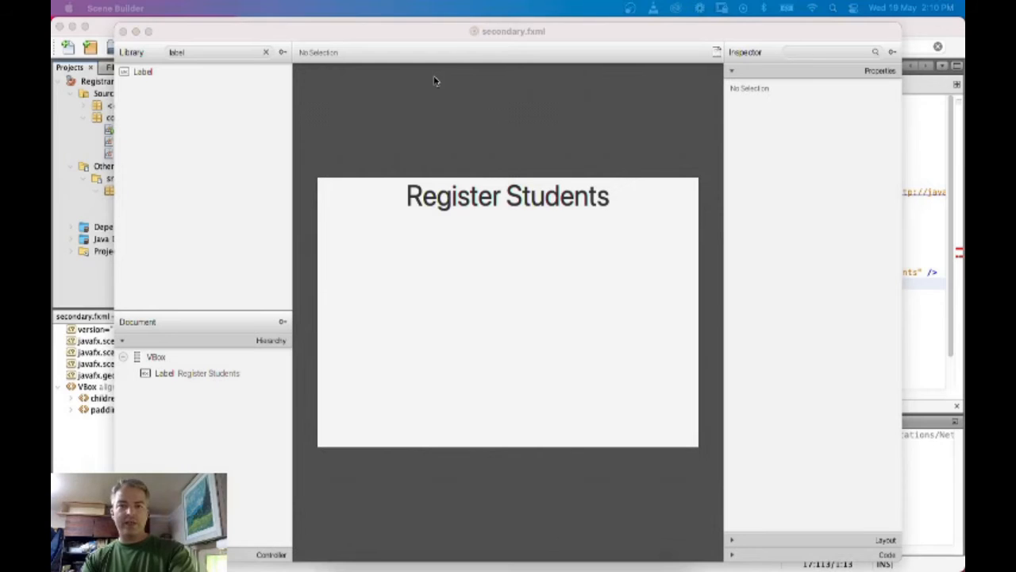
Add three HBox containers to the VBox, one after another below the "Register Students" label
left_click(445, 45)
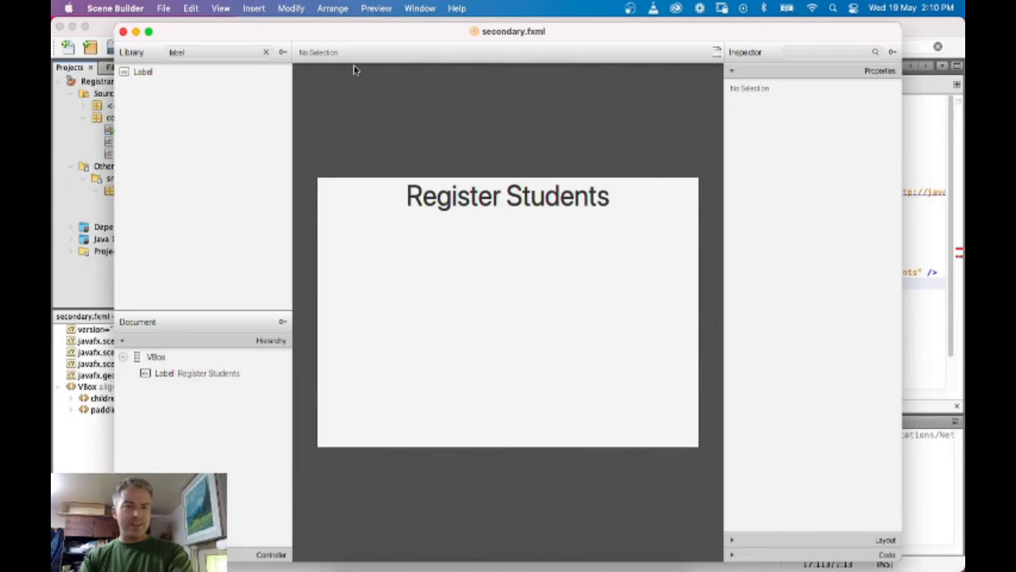
double_click(218, 52)
key("BackSpace")
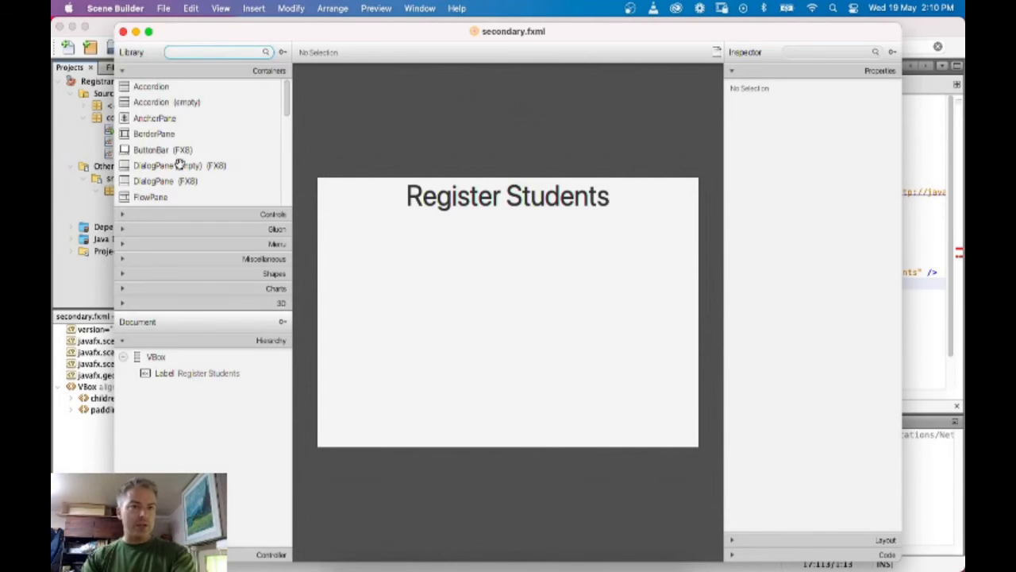
scroll(180, 164, "down", 4)
left_click(146, 170)
left_click(145, 158)
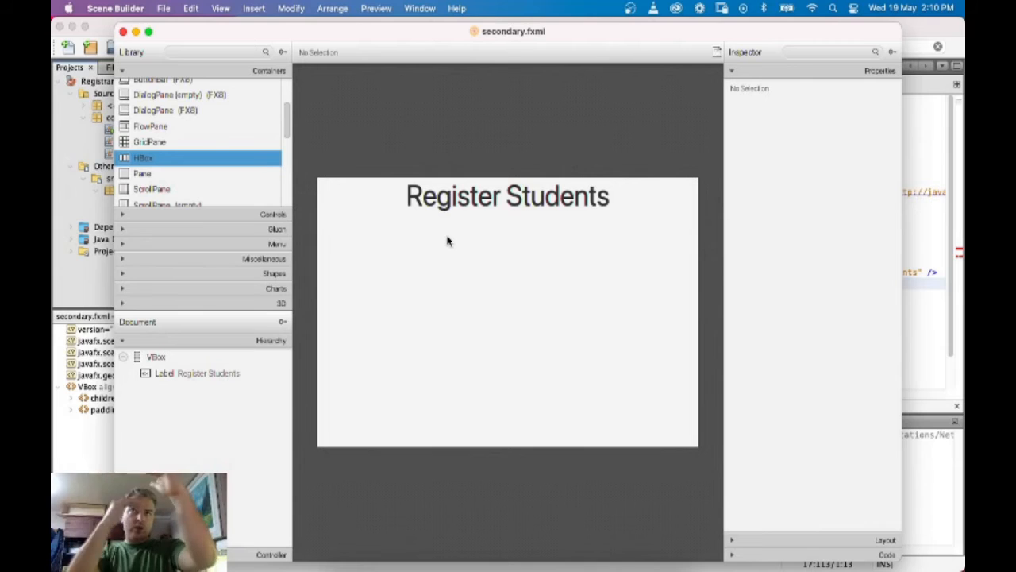
left_click_drag(190, 163, 173, 400)
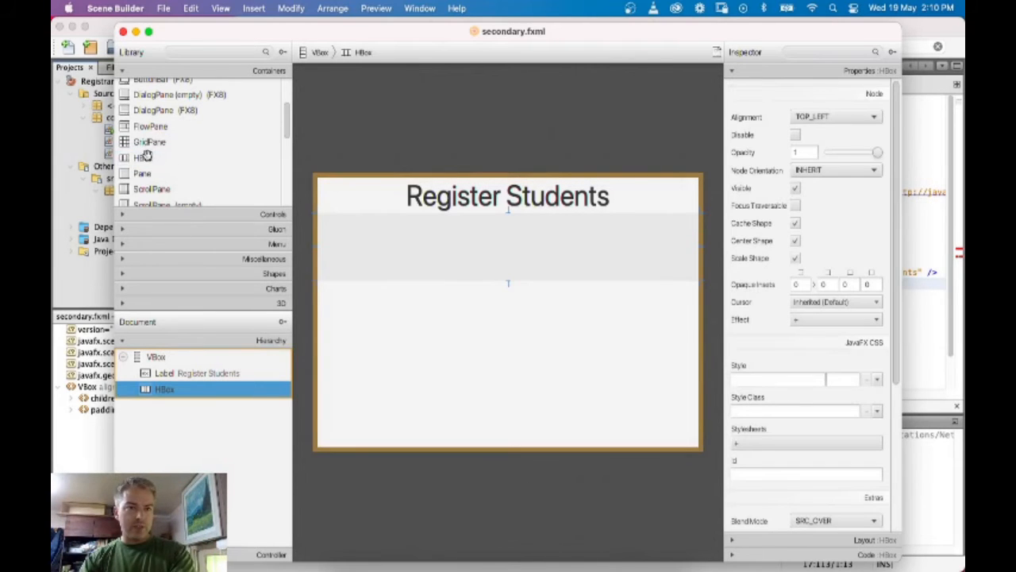
left_click_drag(146, 155, 151, 390)
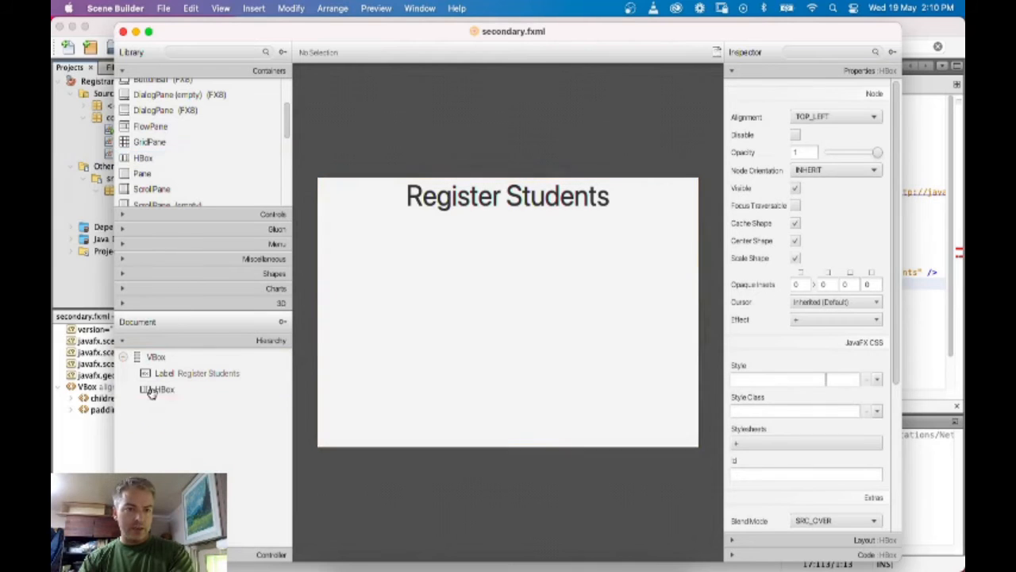
left_click_drag(139, 157, 151, 422)
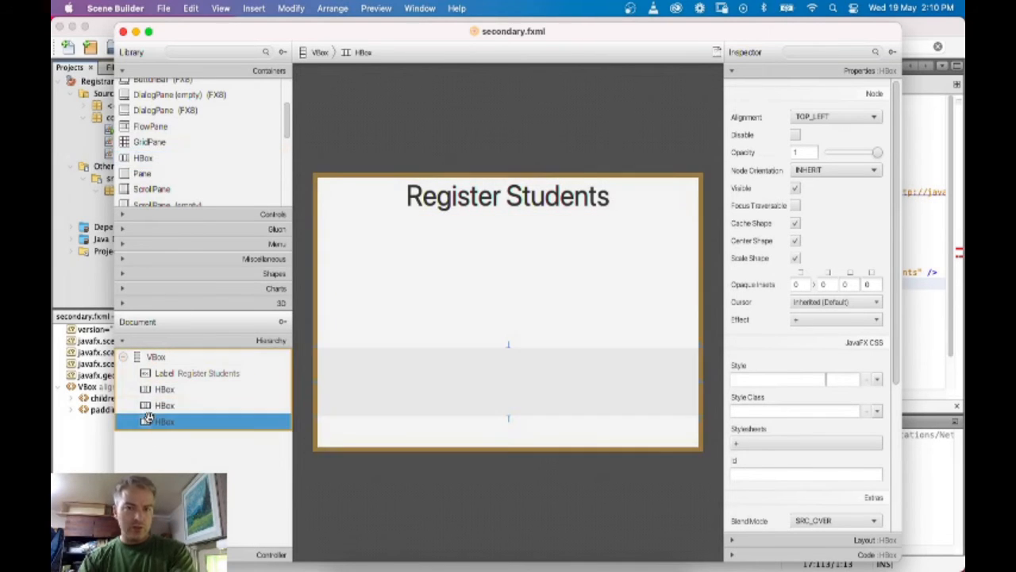
left_click(511, 116)
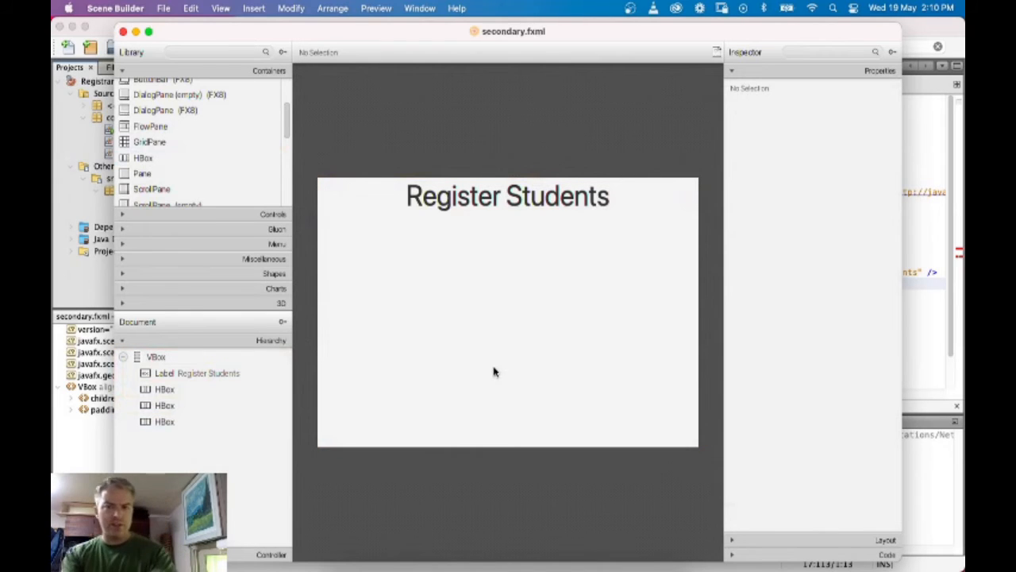
Place a Label in each of the first two HBox rows
left_click(166, 422)
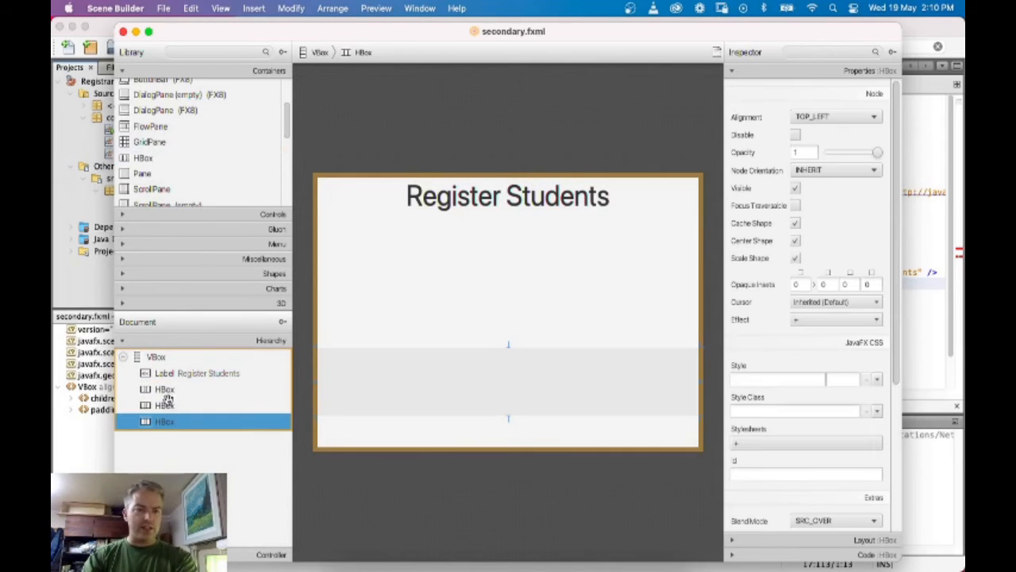
left_click(164, 390)
scroll(169, 136, "up", 3)
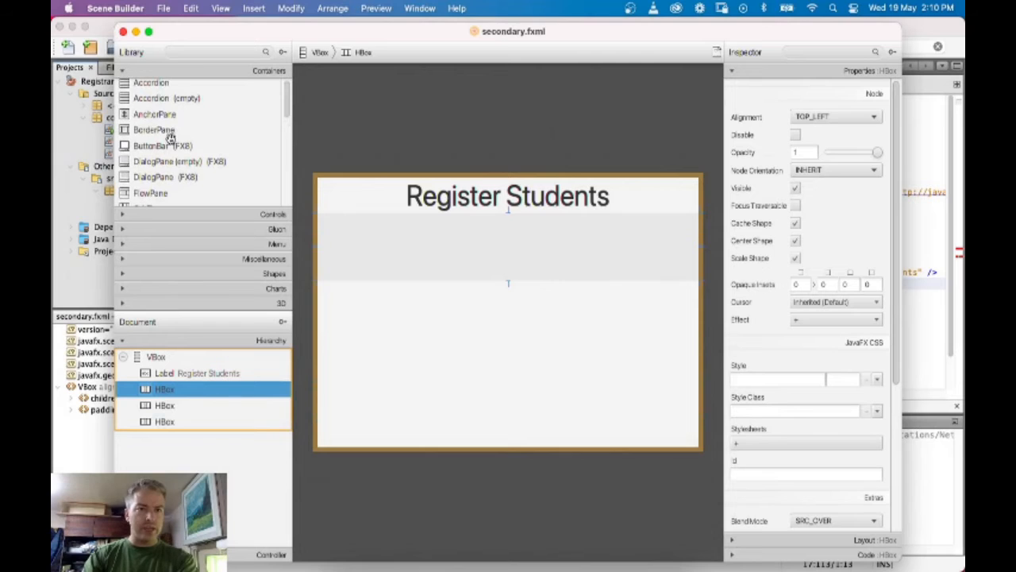
left_click(214, 50)
type("labe")
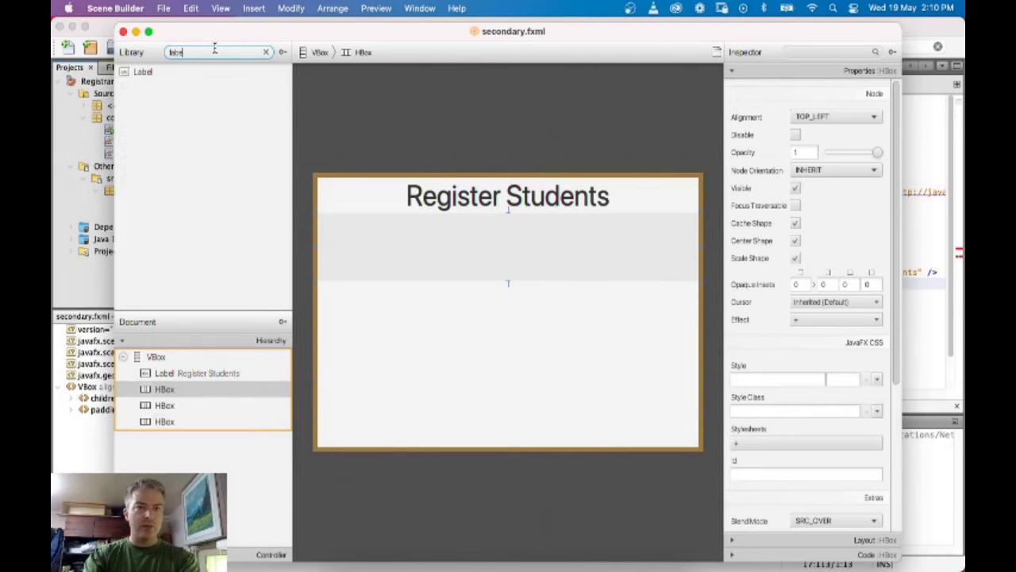
left_click_drag(141, 73, 313, 228)
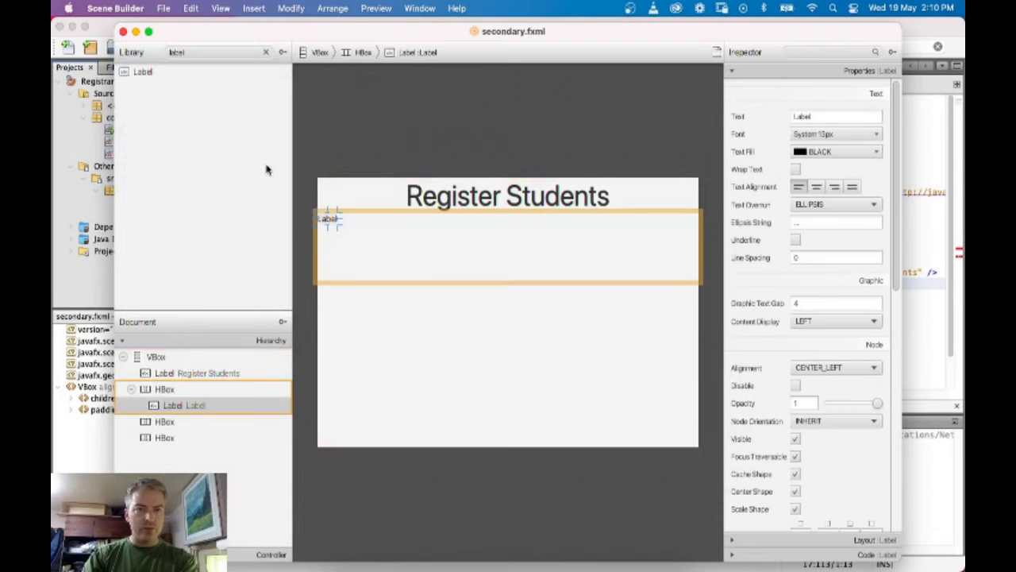
left_click_drag(298, 228, 369, 309)
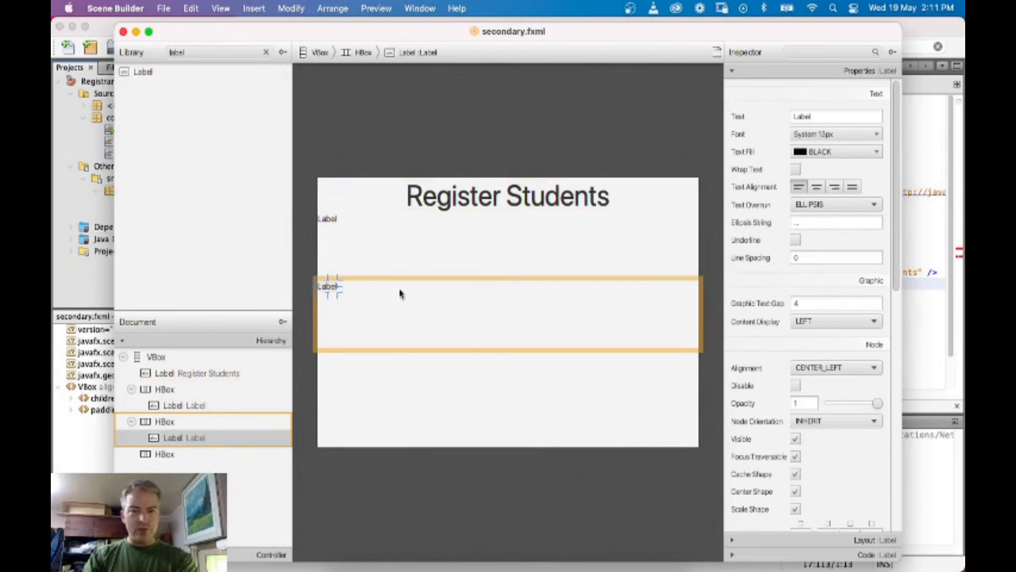
left_click(435, 105)
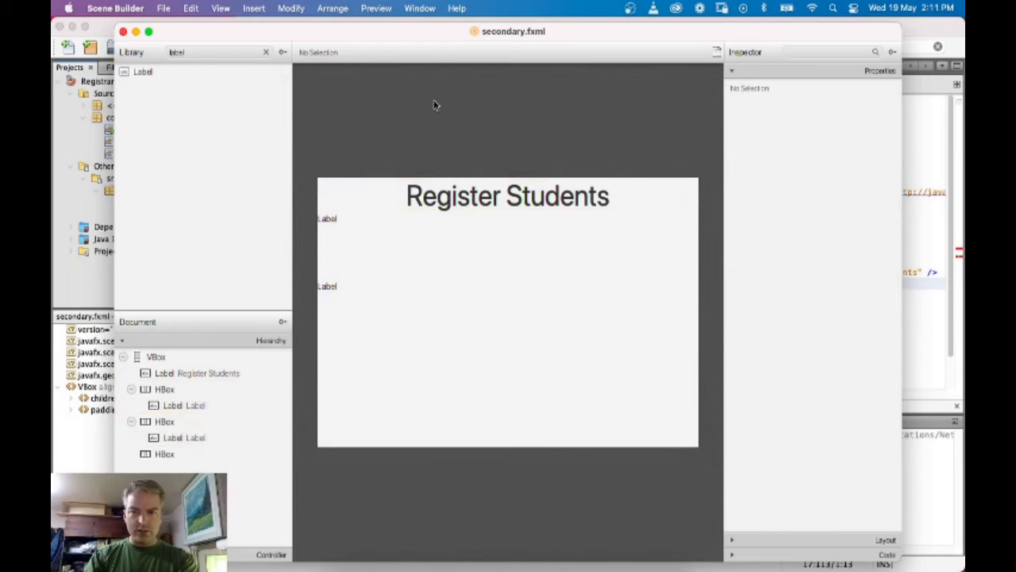
left_click(382, 230)
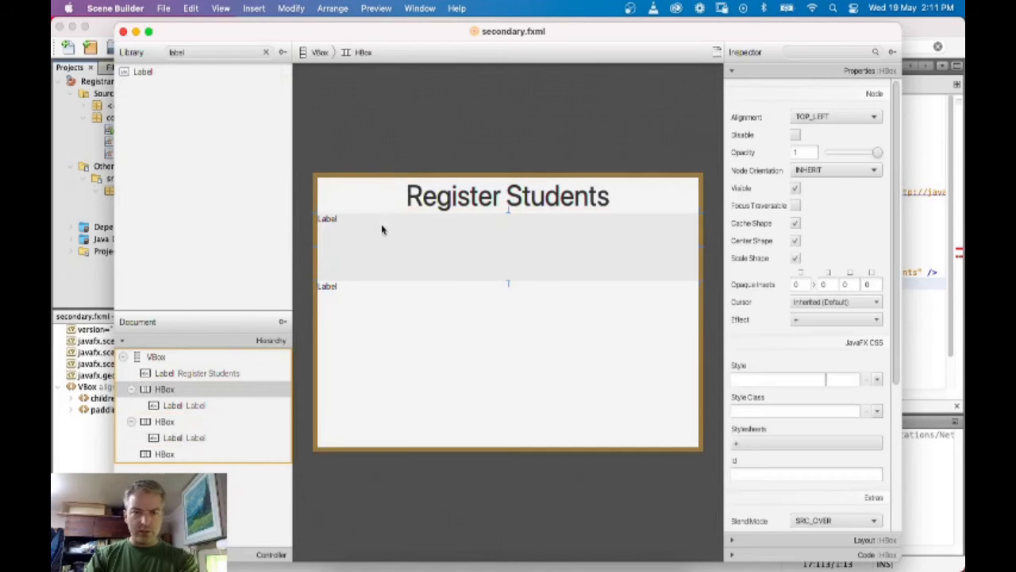
left_click(328, 219)
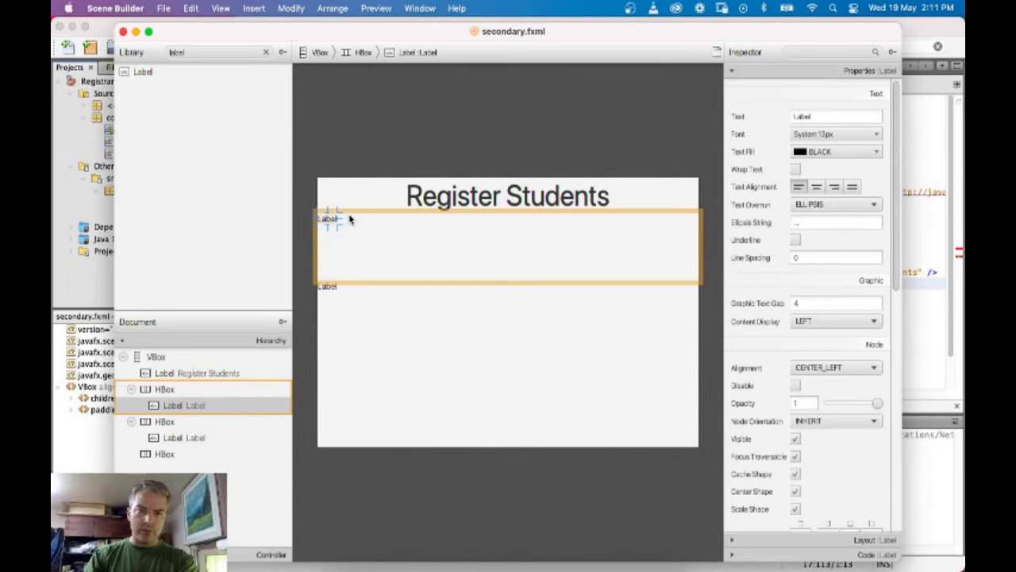
left_click(392, 108)
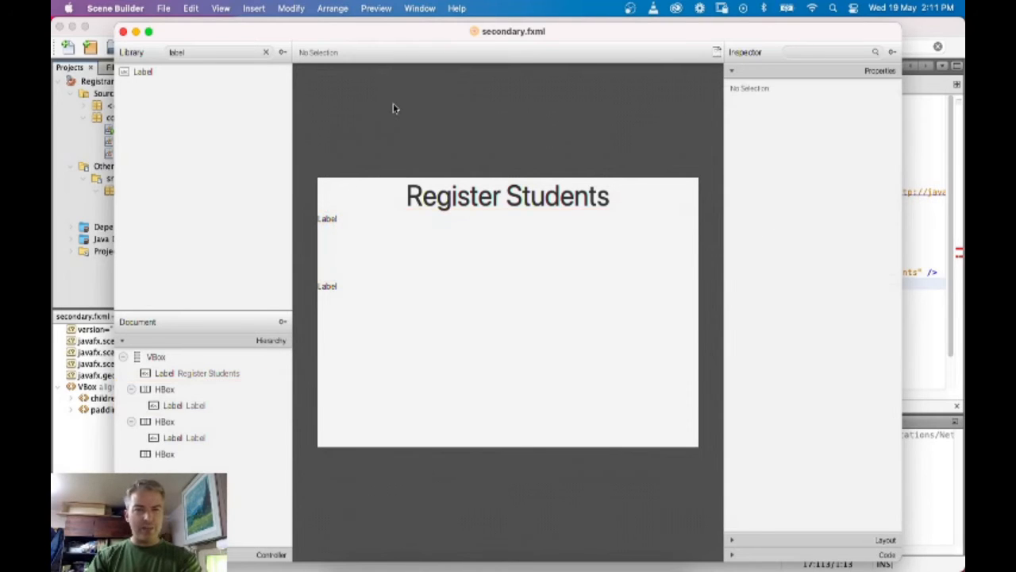
Add a Button beside the label in each of the first two HBox rows, and reduce the first row's height
double_click(191, 50)
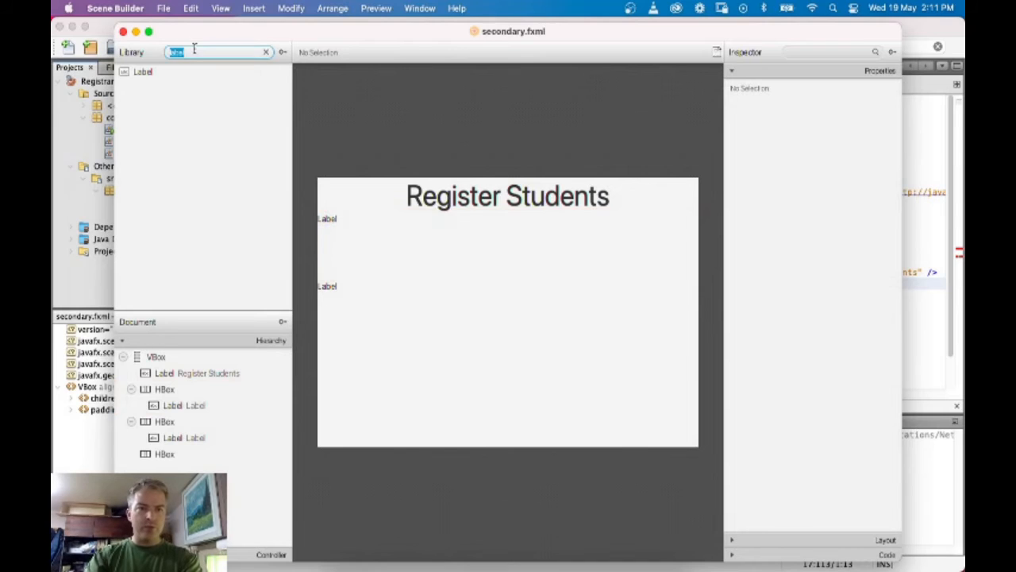
key("BackSpace")
type("button")
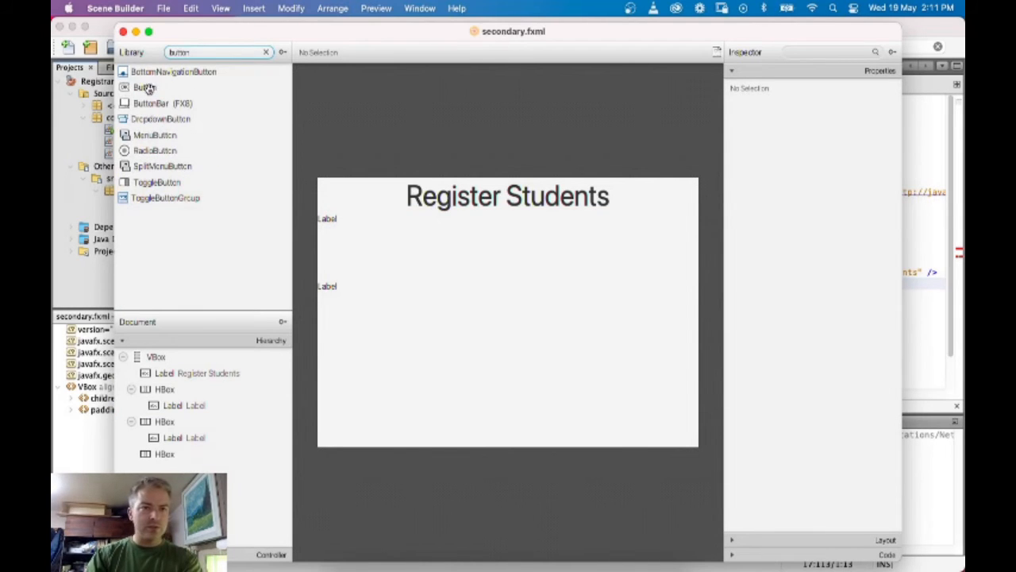
left_click_drag(144, 87, 395, 221)
left_click_drag(151, 86, 438, 292)
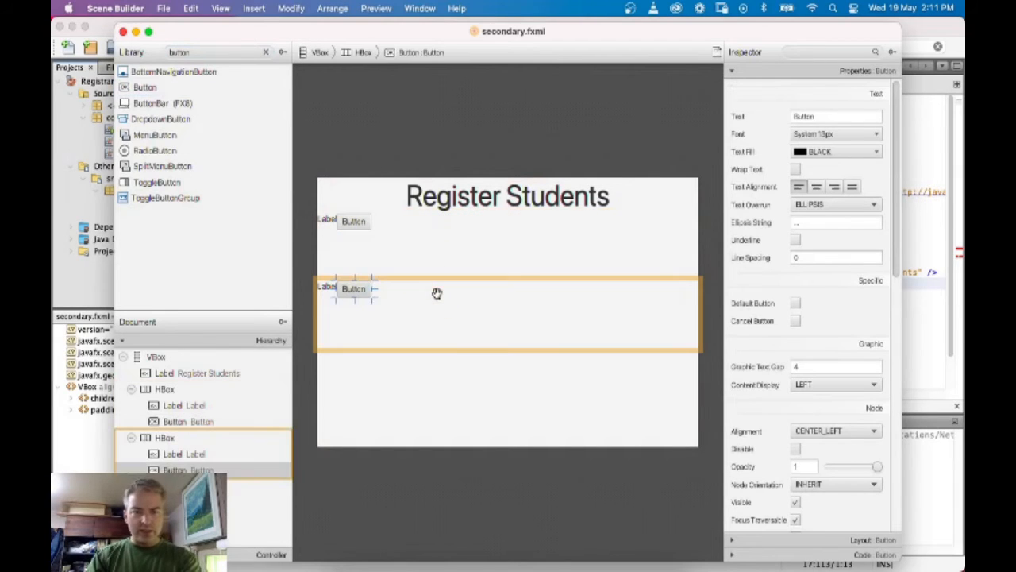
left_click(438, 236)
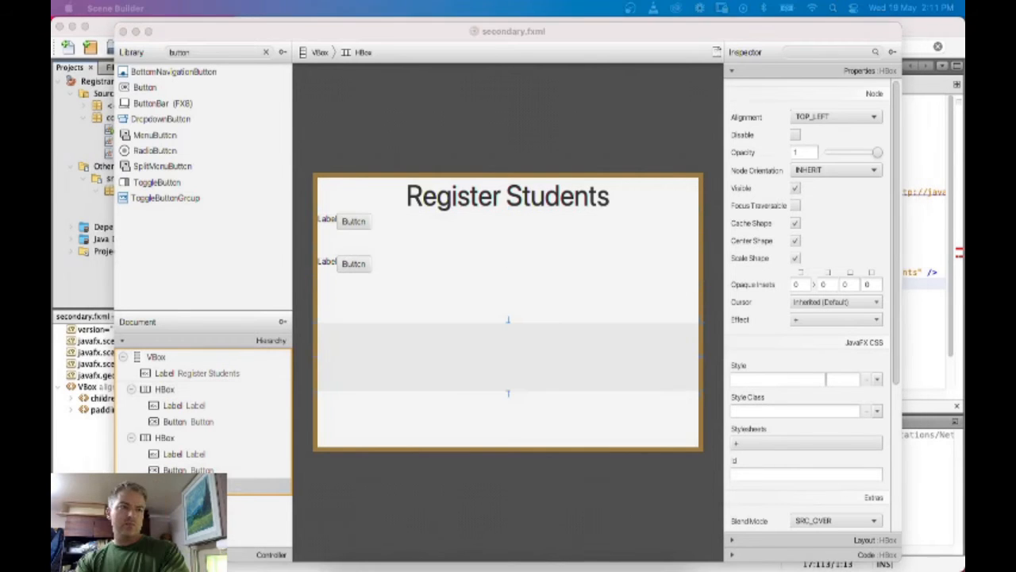
Set the alignment of the first and second HBox rows to CENTER
left_click(420, 286)
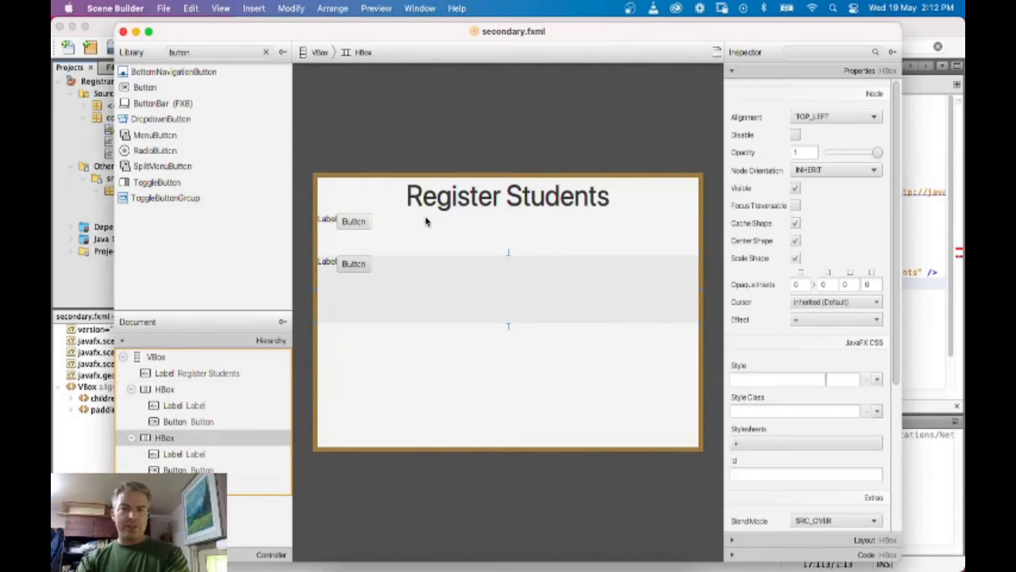
left_click(419, 226)
left_click(850, 117)
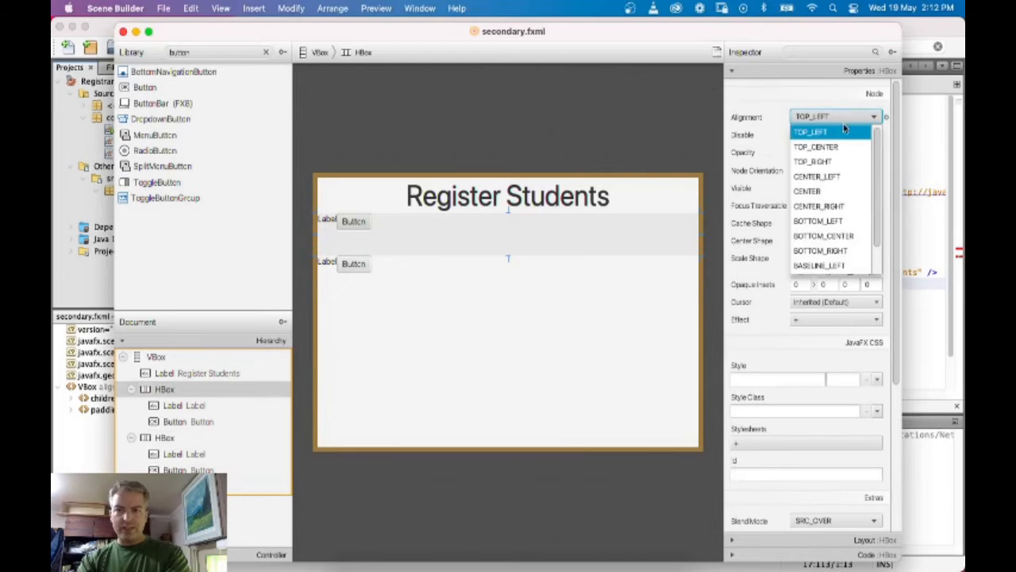
left_click(818, 147)
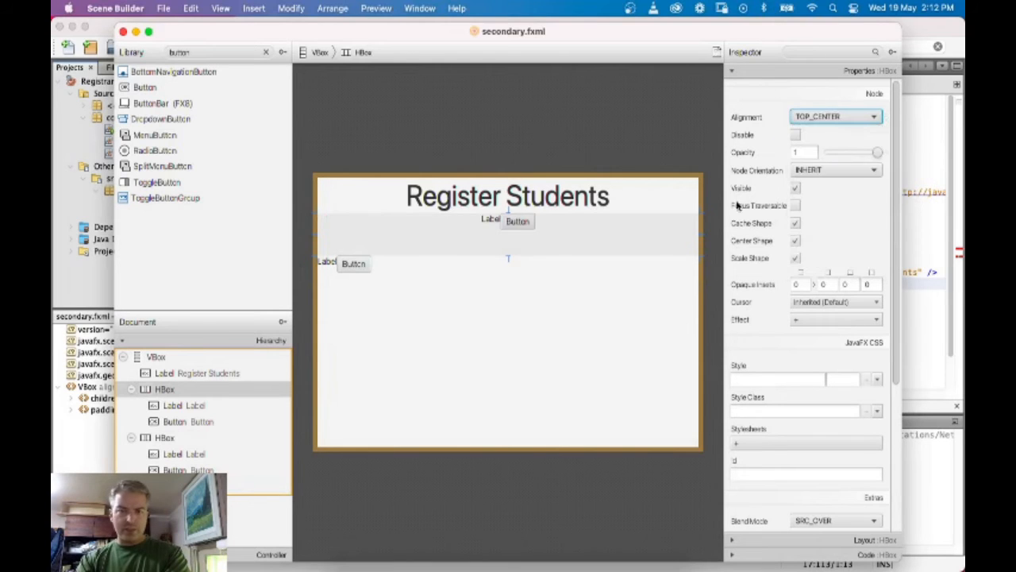
left_click(836, 117)
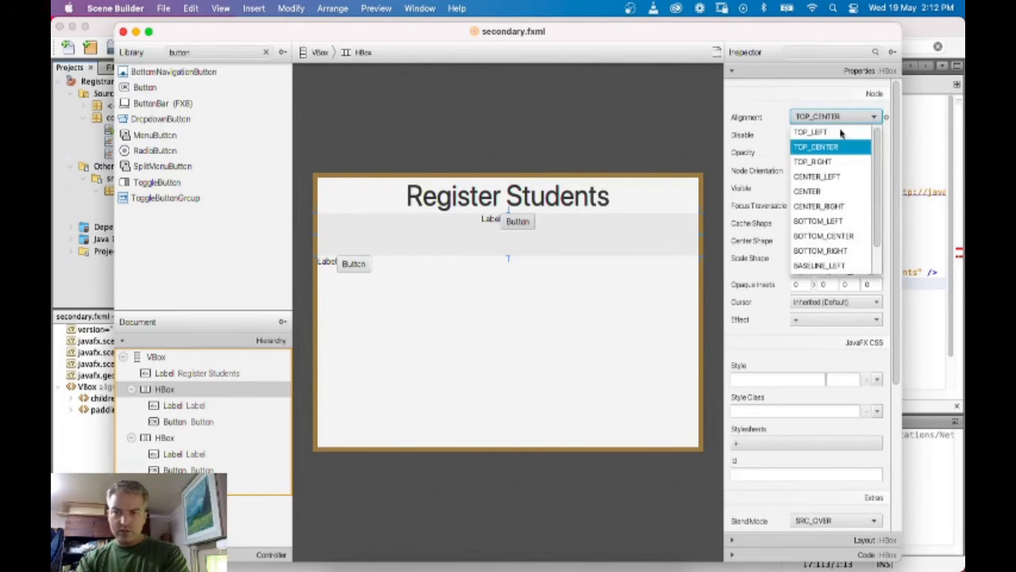
left_click(831, 191)
left_click(387, 268)
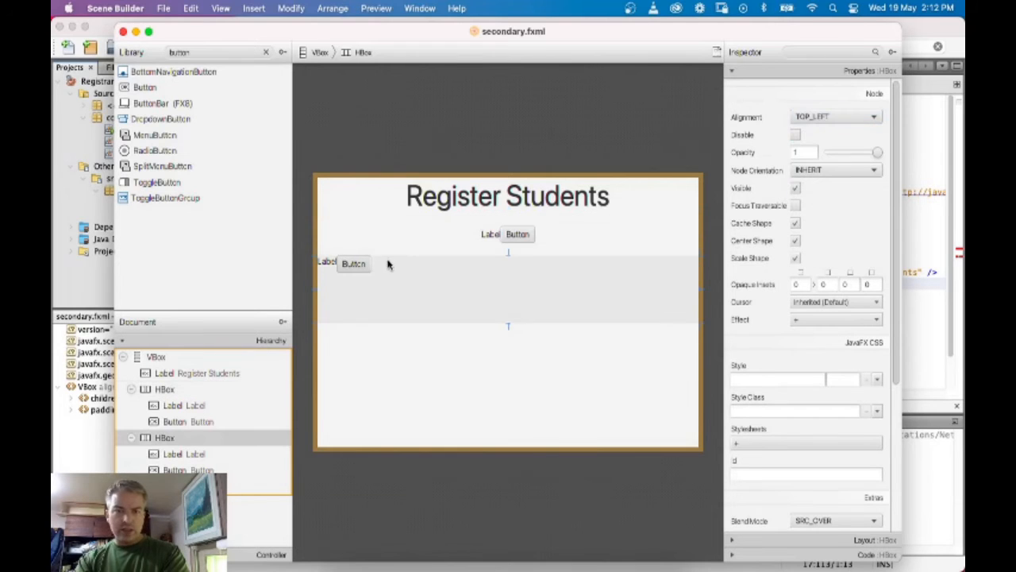
left_click(853, 117)
left_click(832, 191)
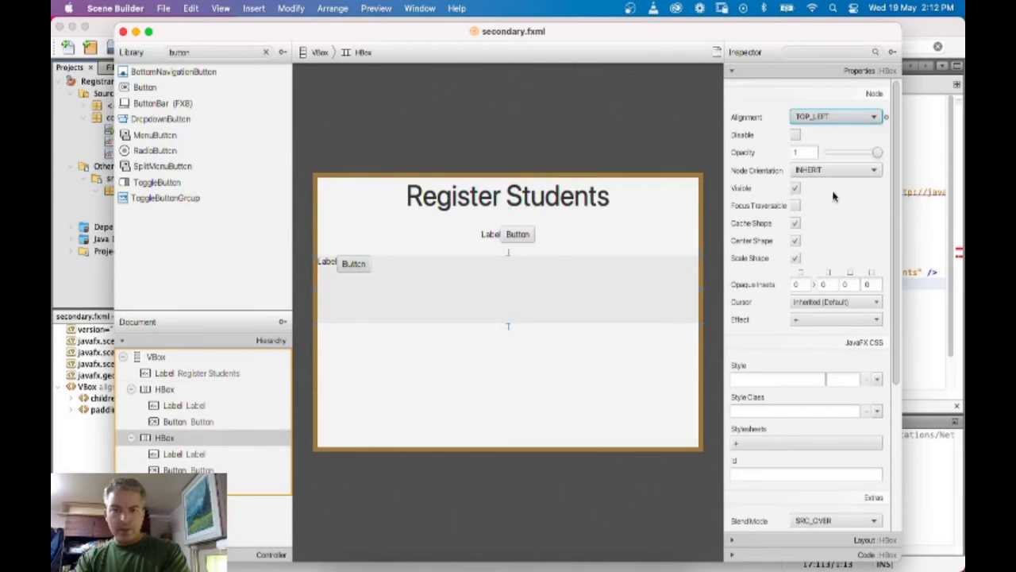
Switch to SketchBook to check the field names on the hand-drawn Register screen, and return to Scene Builder
left_click(490, 234)
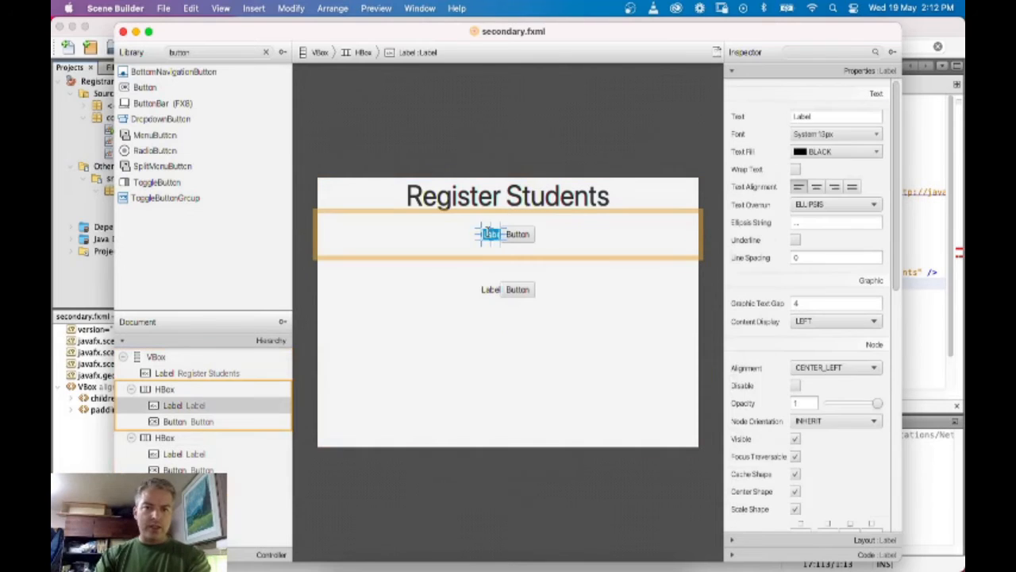
key("super+Tab")
key("super+Tab")
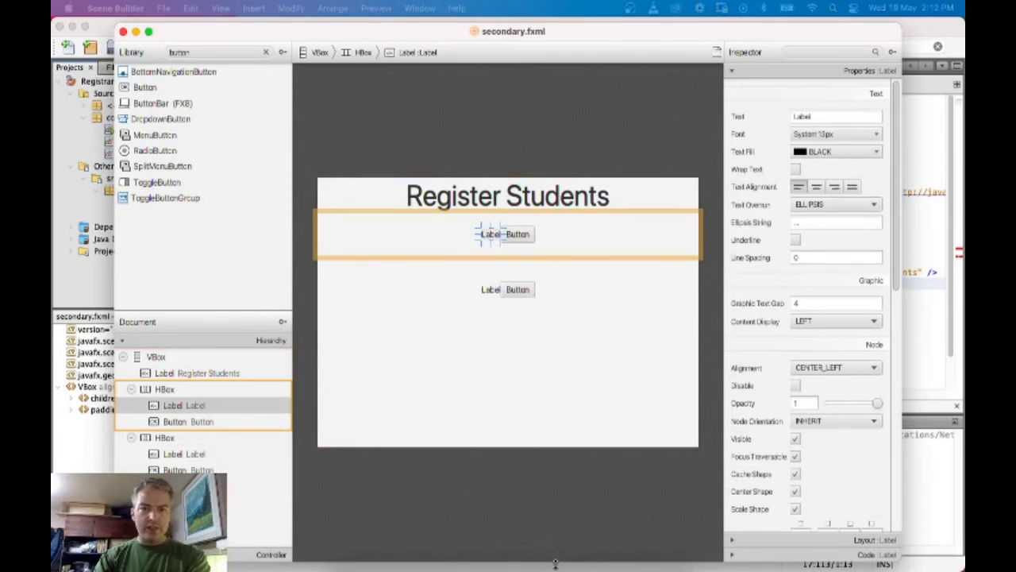
key("super+Tab")
key("super+Tab")
key("super+Tab")
key("super+Tab")
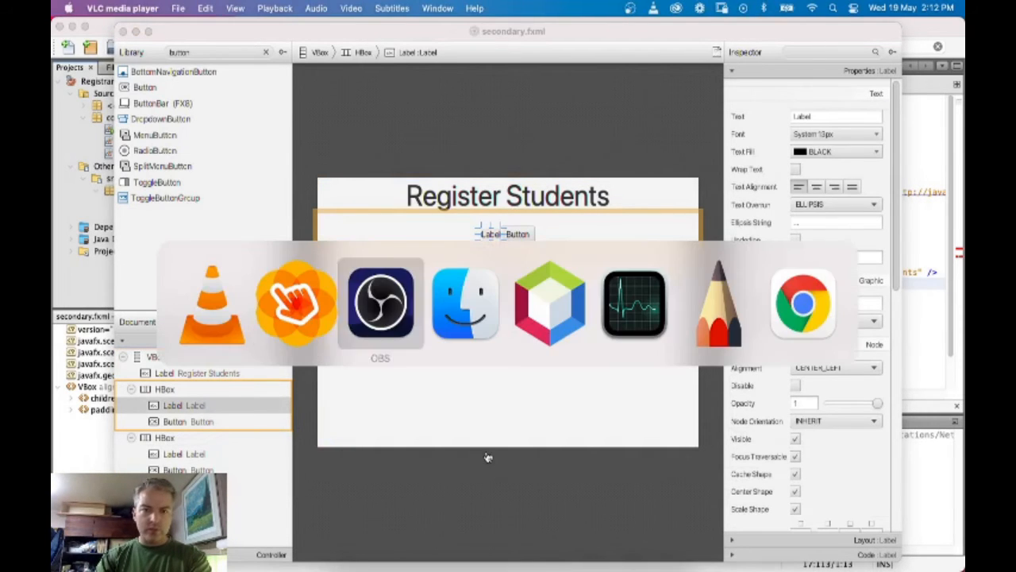
key("super+Tab")
key("super+Tab")
key("super+Tab")
key("super+Tab")
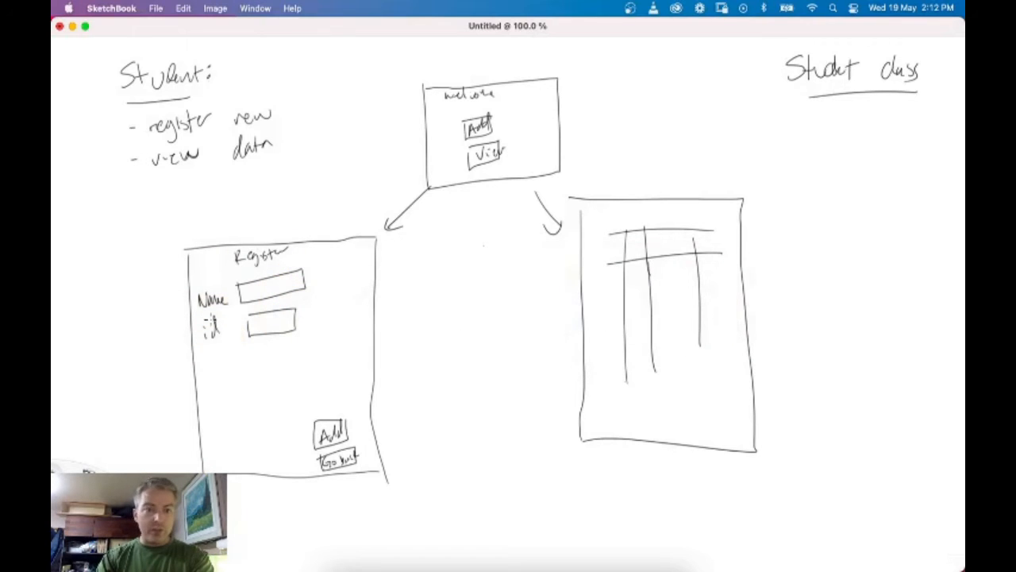
key("super+Tab")
key("super+Tab")
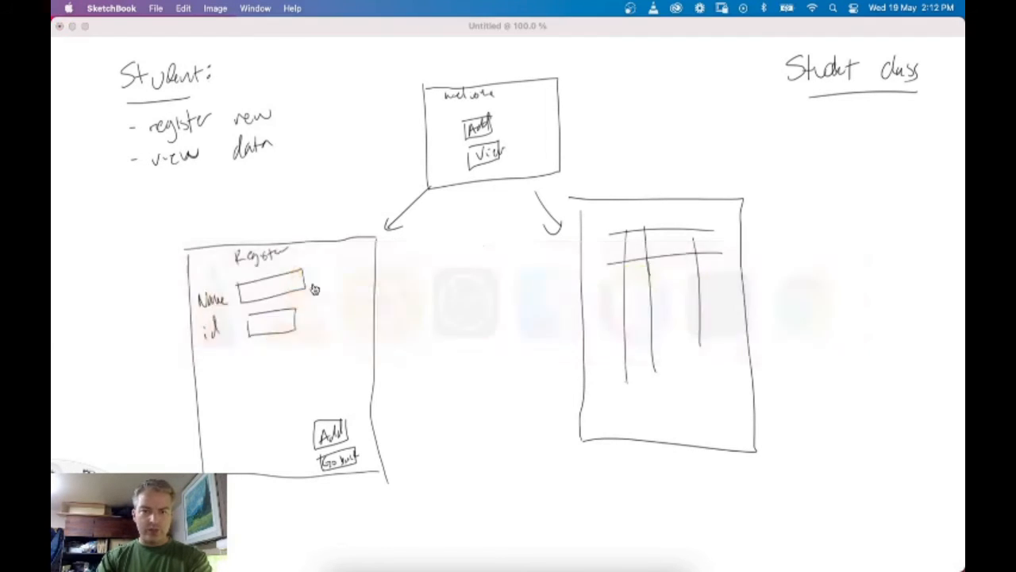
Change the first row's label to "Name" and the second row's label to "ID", and select the ID row's button
double_click(491, 233)
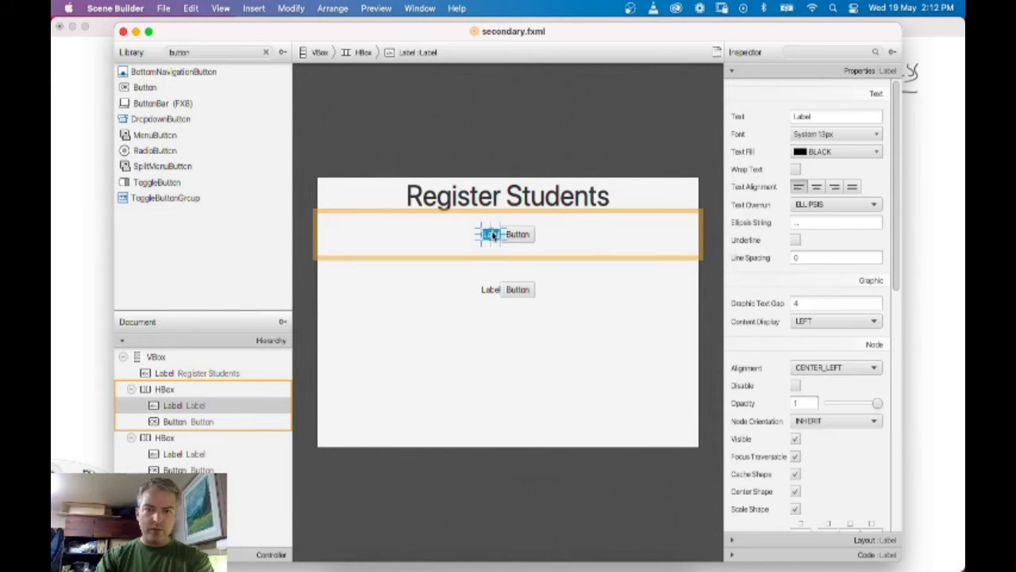
type("N")
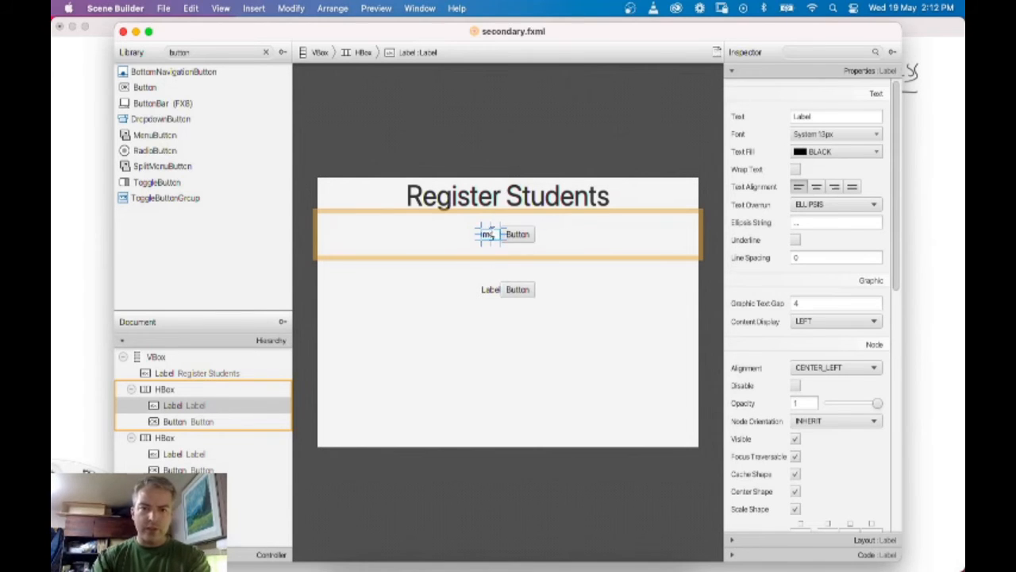
type("ame")
key("Return")
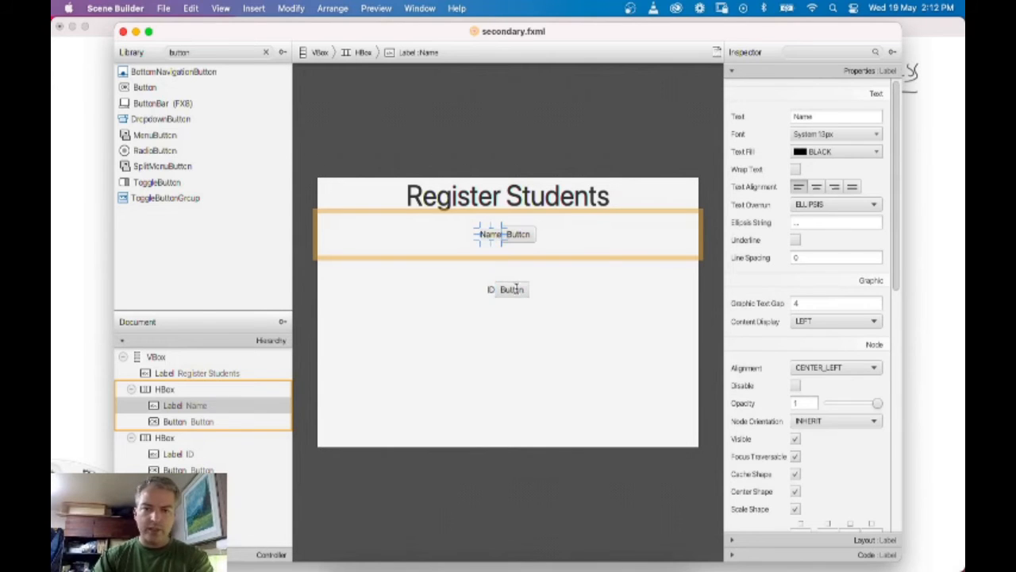
left_click(515, 289)
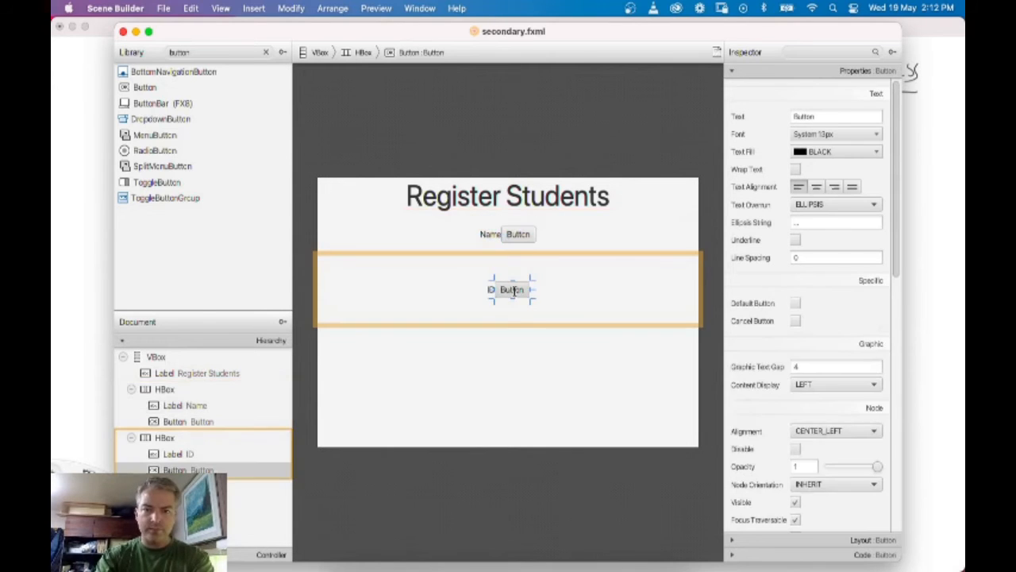
Delete the Button from both the ID row and the Name row
key("BackSpace")
left_click(531, 234)
key("BackSpace")
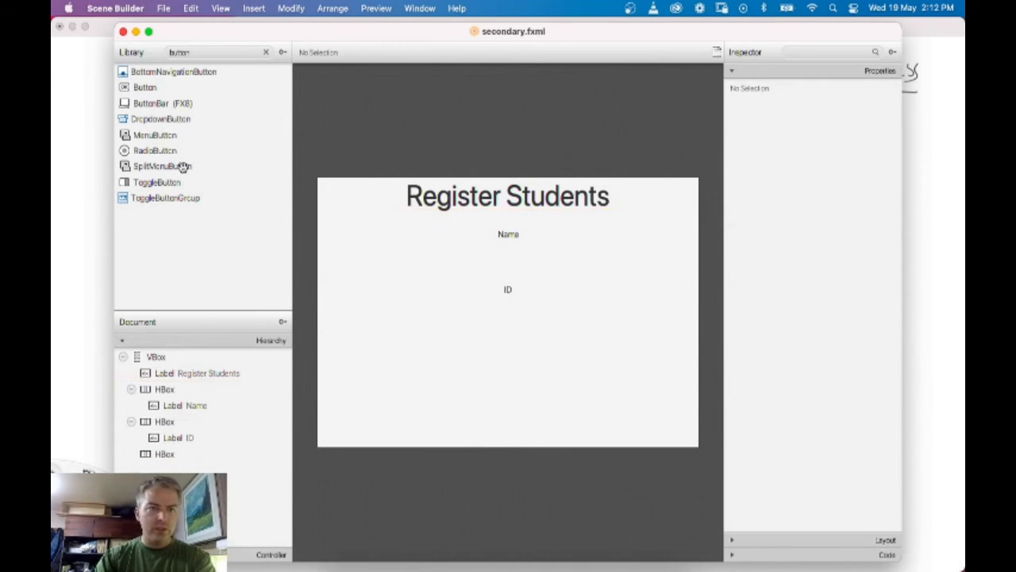
Find TextField in the library with "textf" and add one beside the label in both the Name and ID rows
double_click(195, 55)
key("BackSpace")
type("textf")
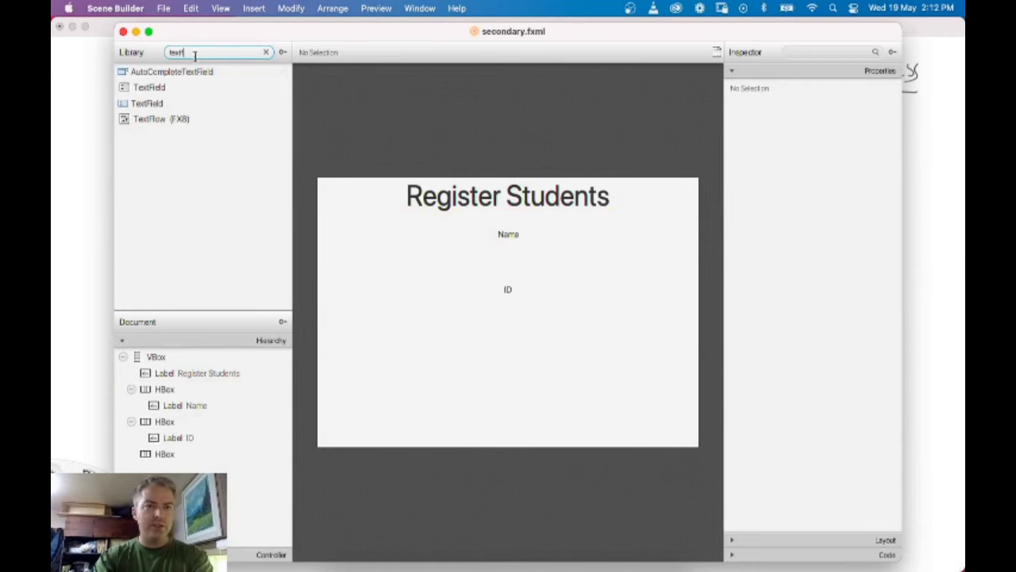
left_click(148, 89)
left_click_drag(148, 92, 532, 235)
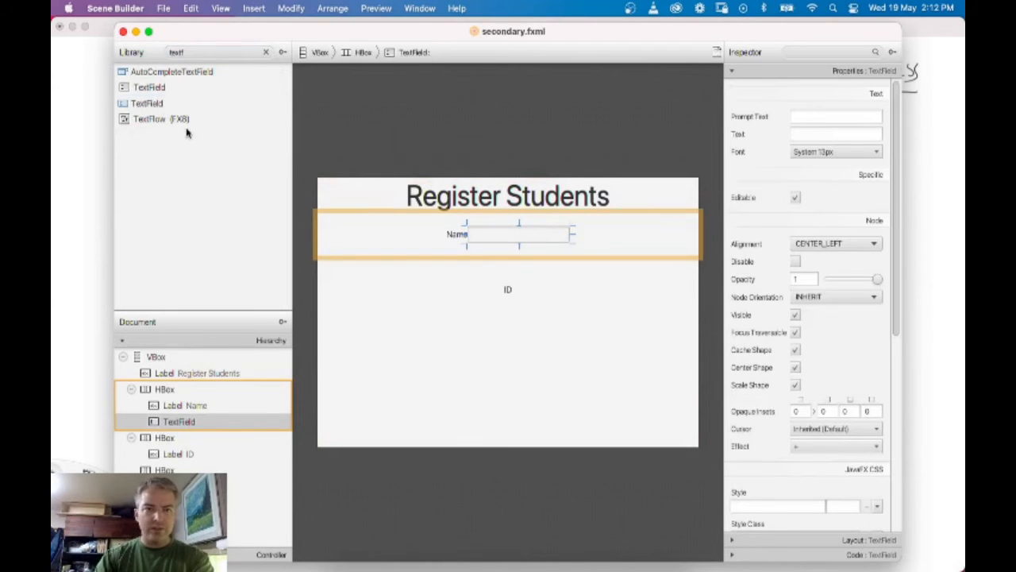
left_click(151, 88)
left_click_drag(139, 89, 567, 286)
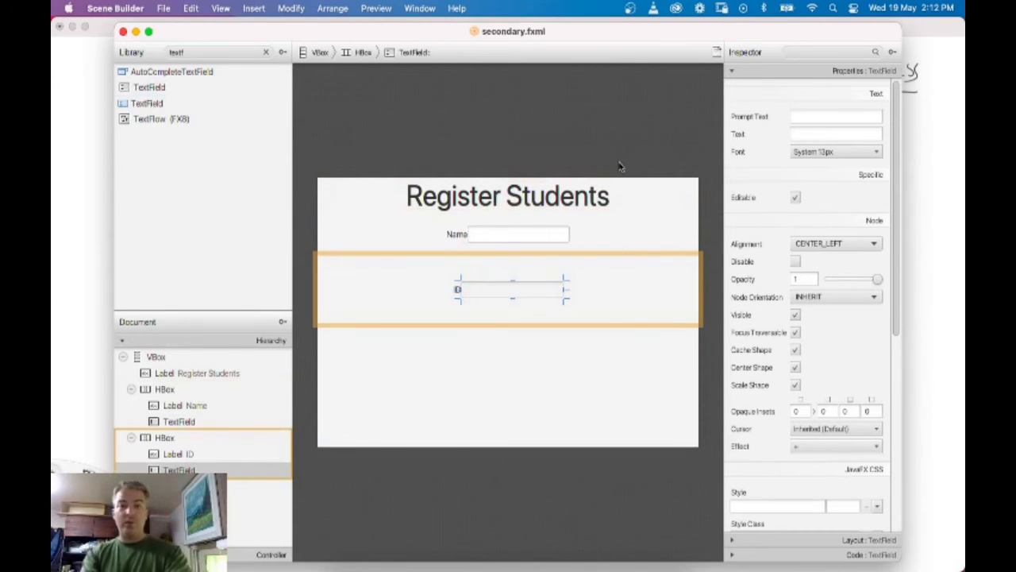
left_click(617, 131)
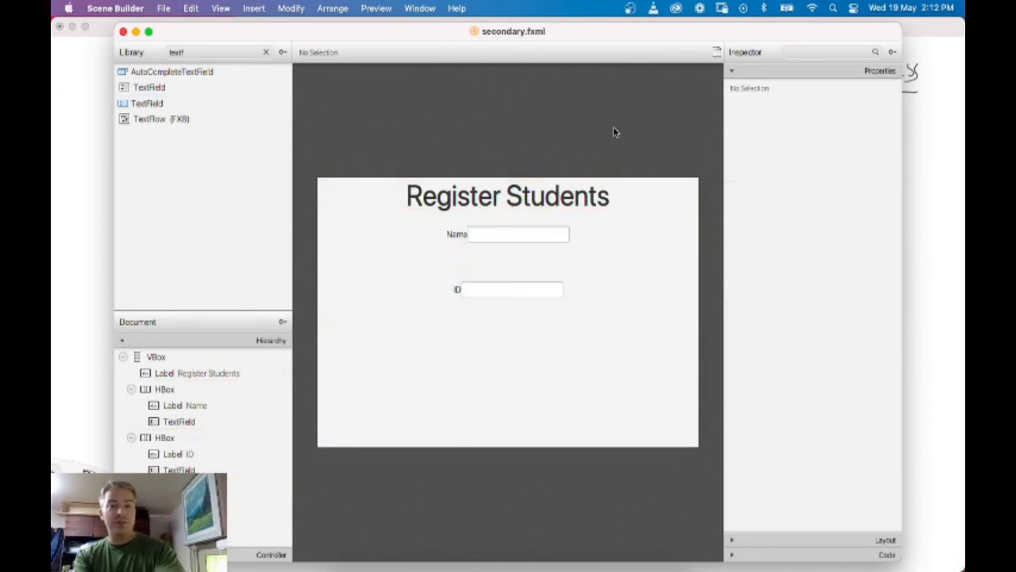
left_click(464, 293)
left_click(464, 252)
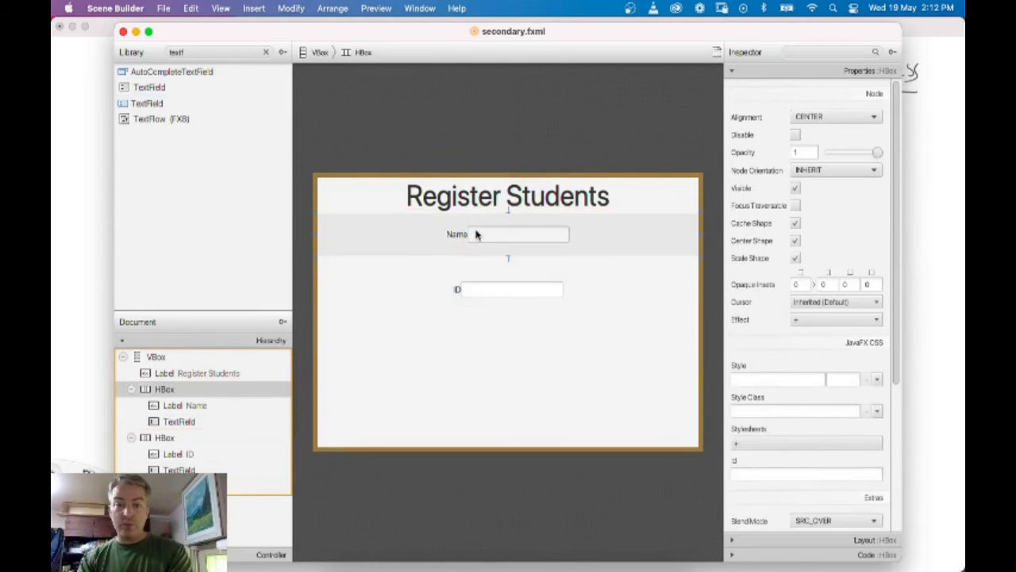
left_click(477, 232)
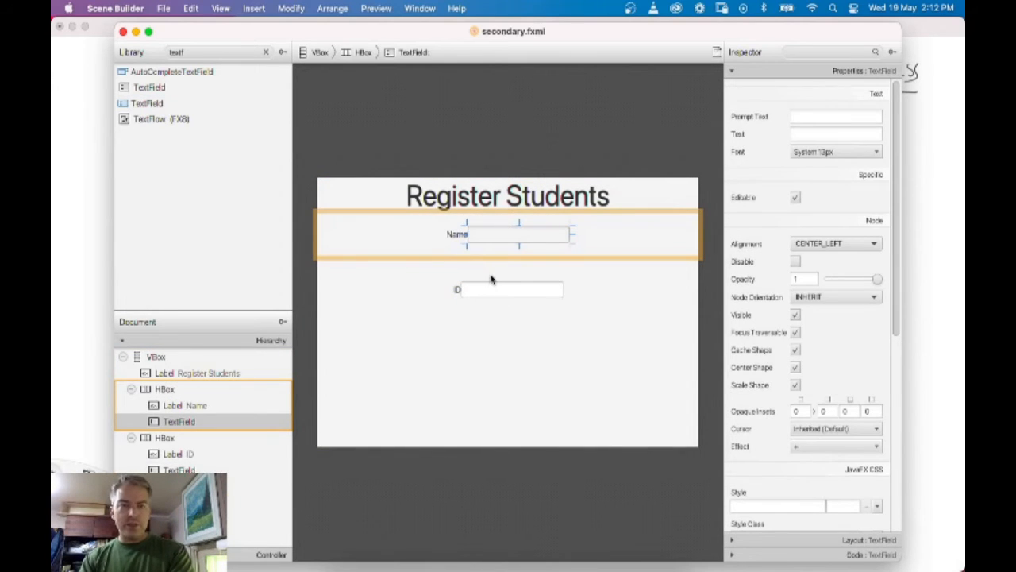
left_click(520, 301)
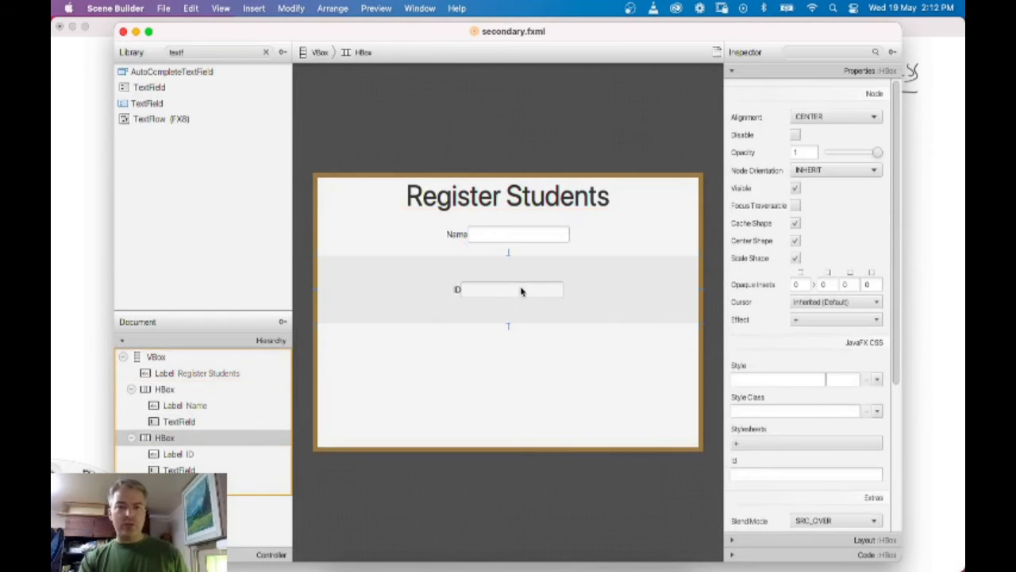
left_click(521, 291)
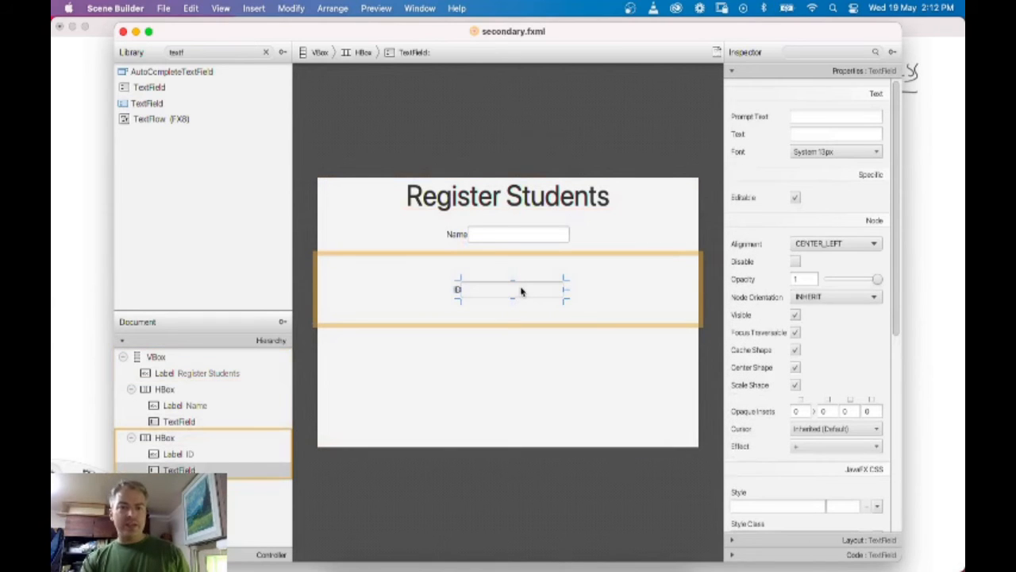
left_click(501, 237)
left_click(428, 248)
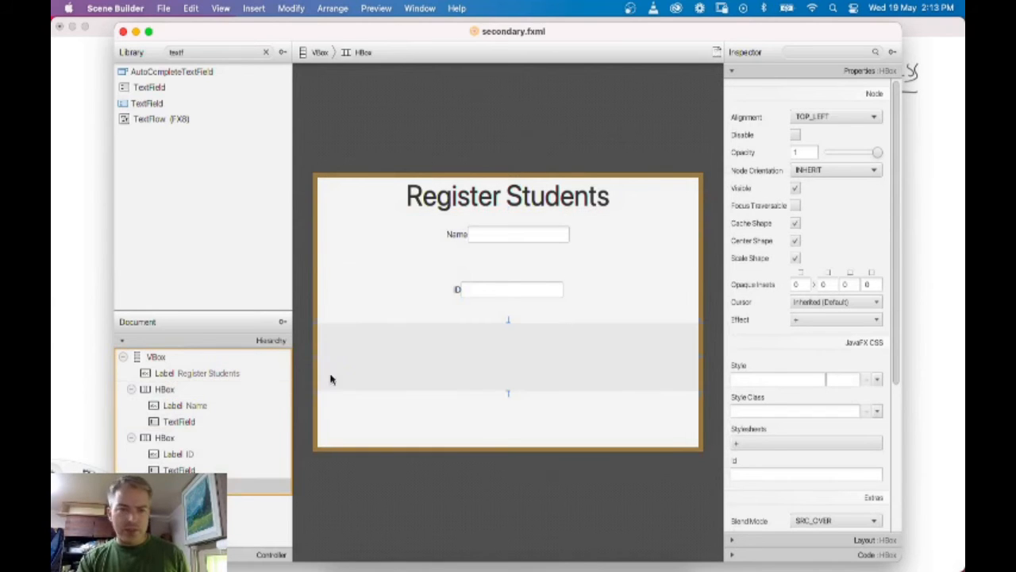
Apply Use Computed Sizes to the Name row's HBox and the ID row's HBox
left_click(166, 391)
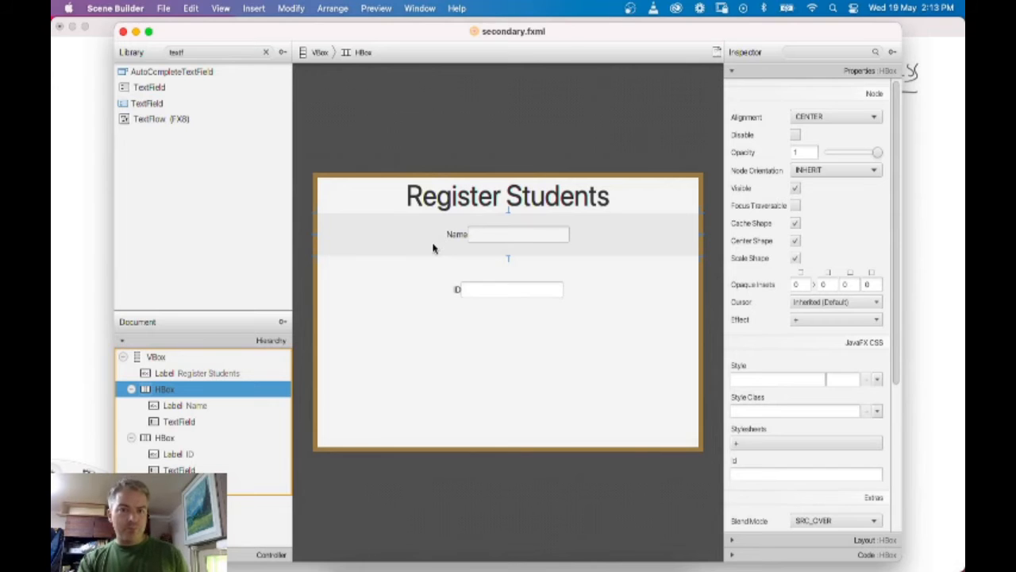
left_click(326, 8)
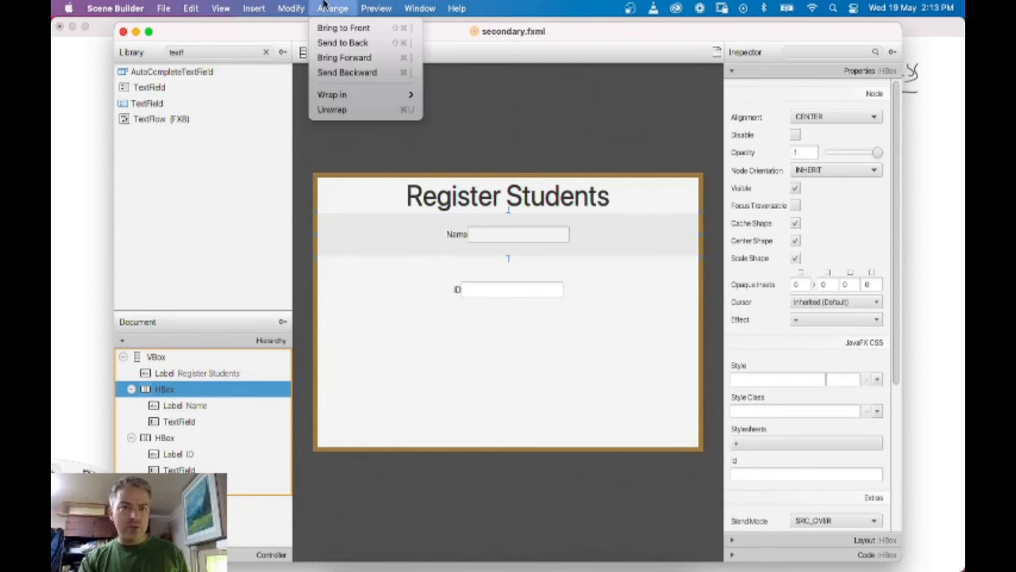
mouse_move(291, 7)
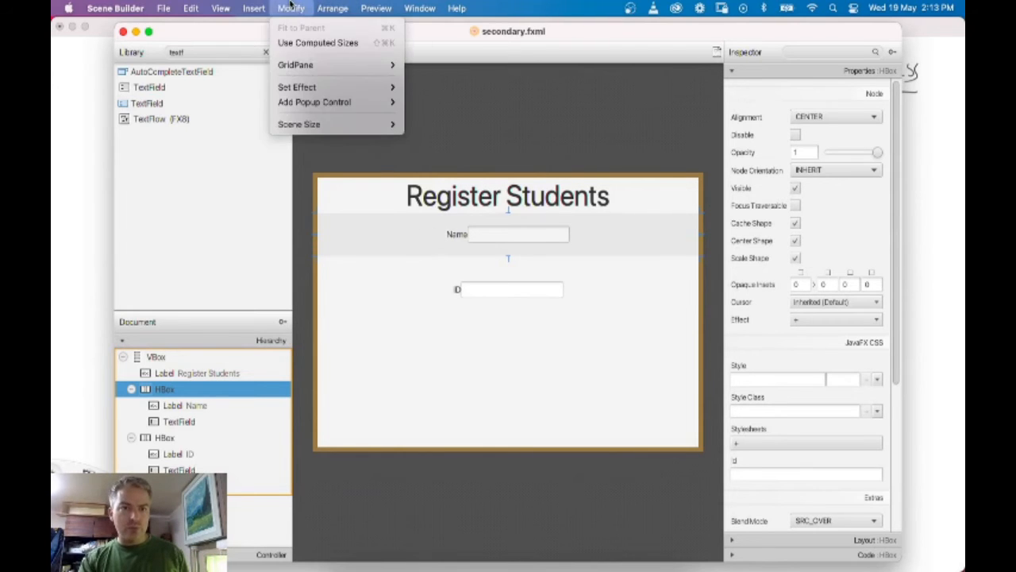
left_click(295, 43)
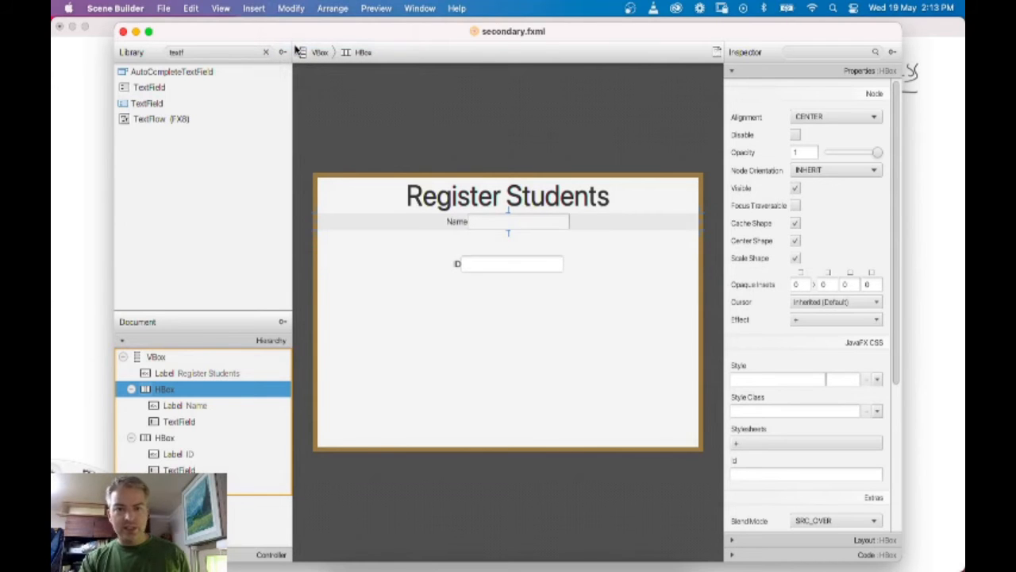
left_click(407, 266)
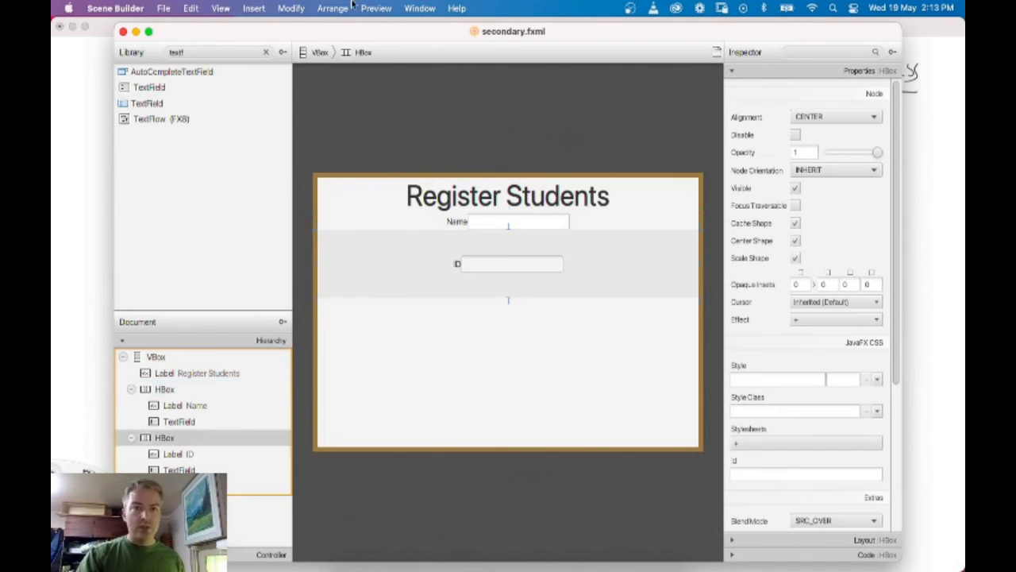
left_click(300, 8)
left_click(314, 41)
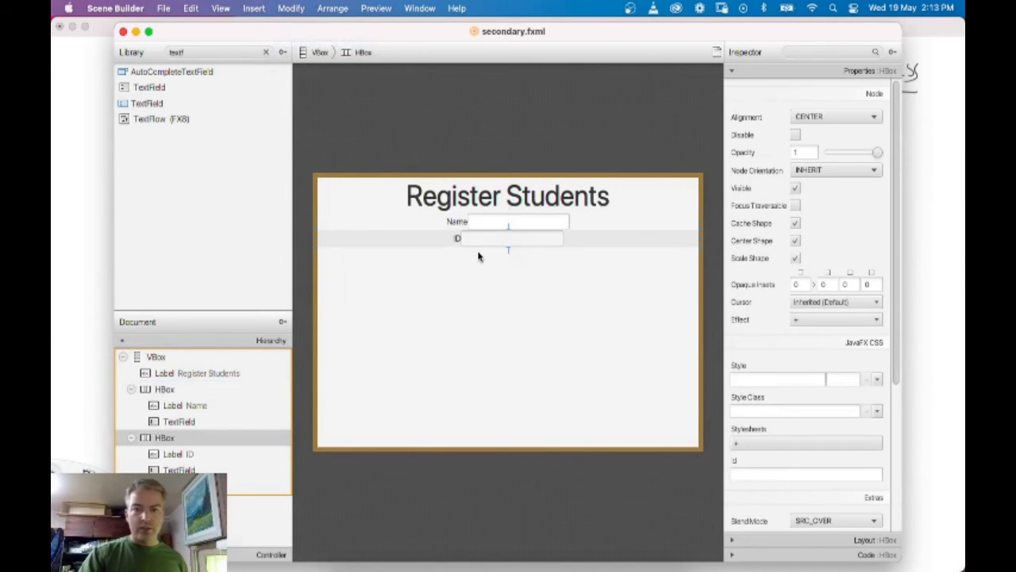
left_click(530, 311)
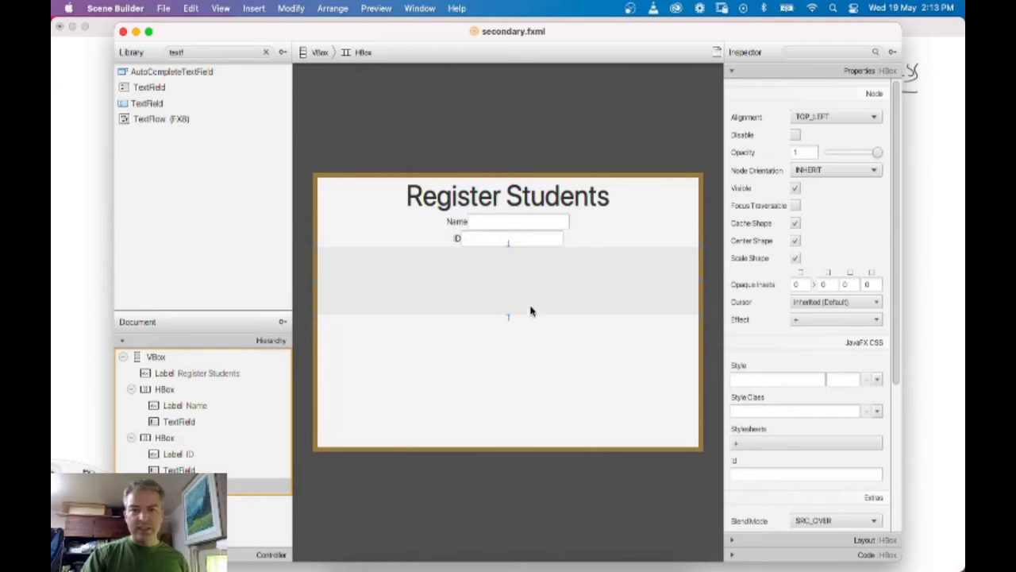
left_click(522, 241)
left_click(429, 243)
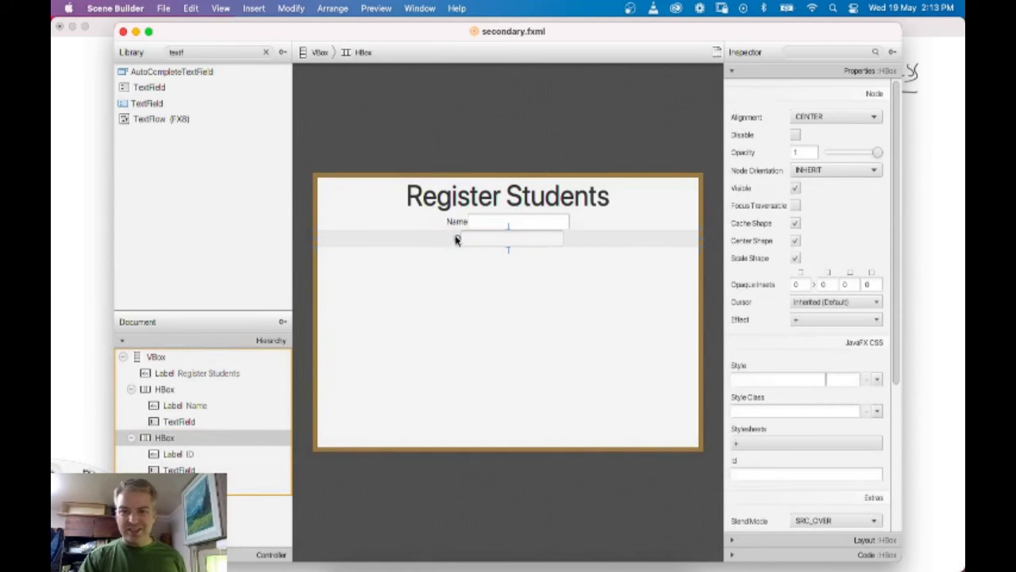
Set the Name row's HBox padding to 5 on all four sides and its spacing to 5
left_click(443, 228)
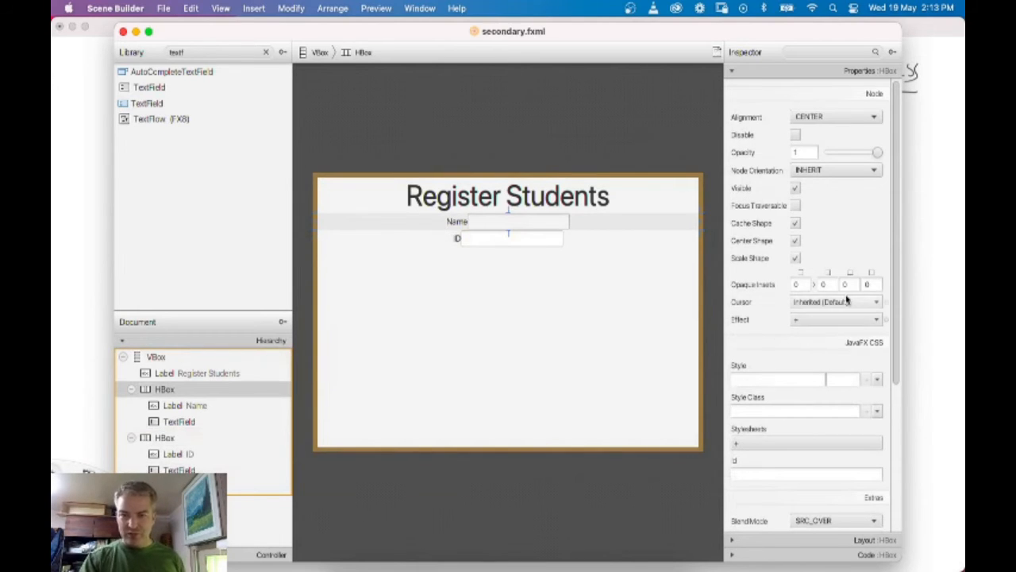
scroll(783, 352, "down", 5)
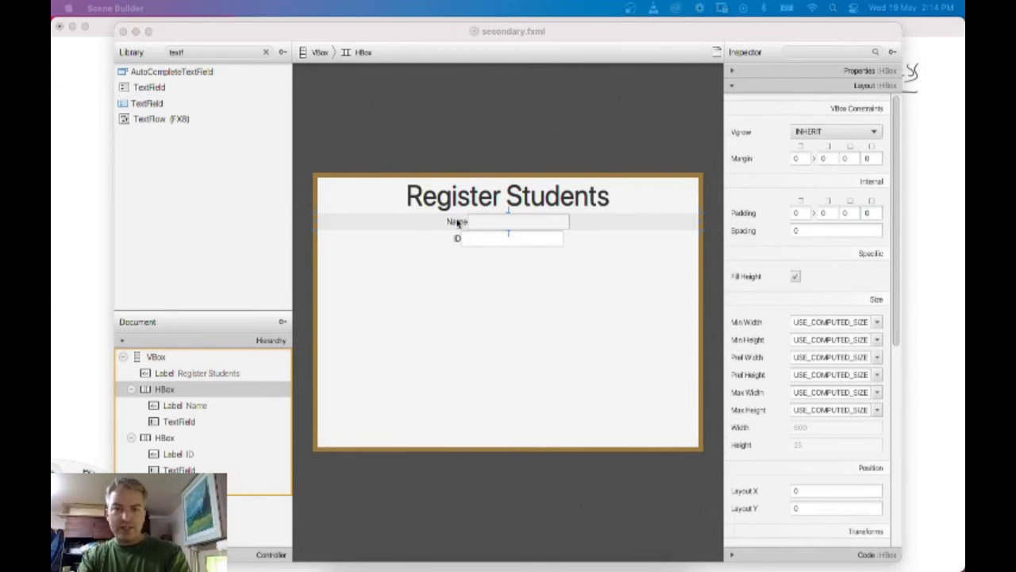
left_click(799, 214)
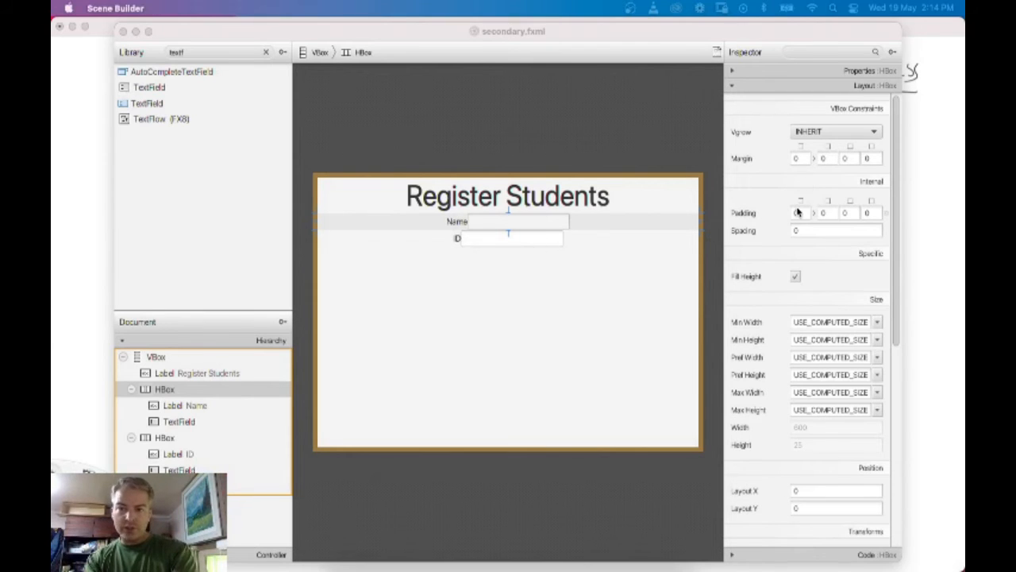
type("5")
left_click(819, 214)
type("5")
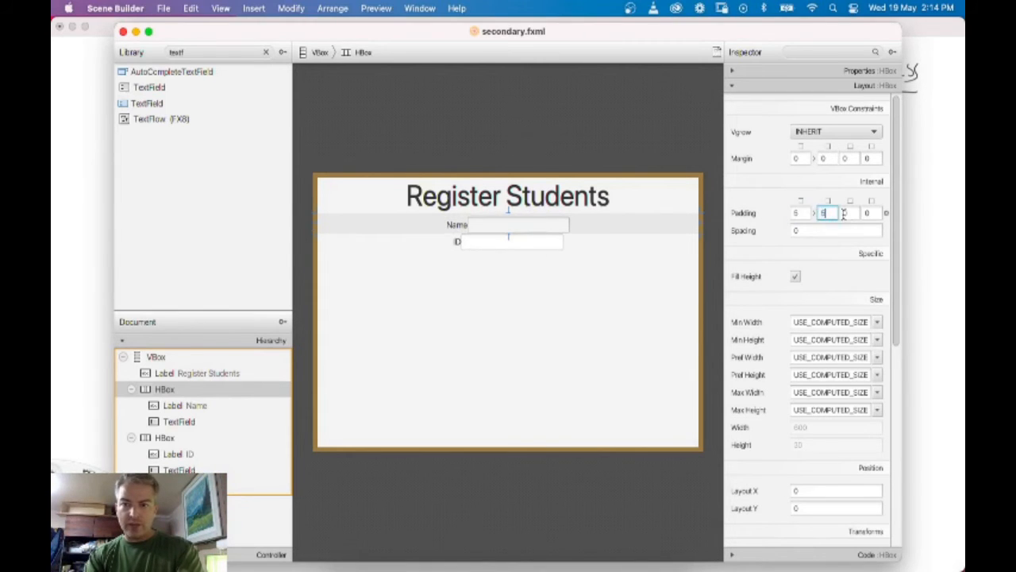
left_click(863, 216)
left_click(848, 214)
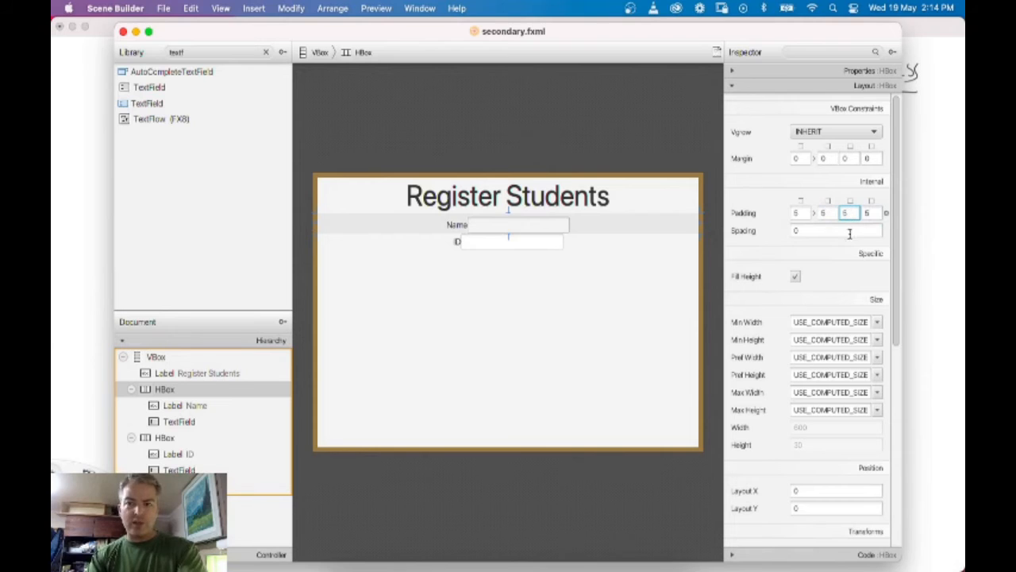
left_click(837, 264)
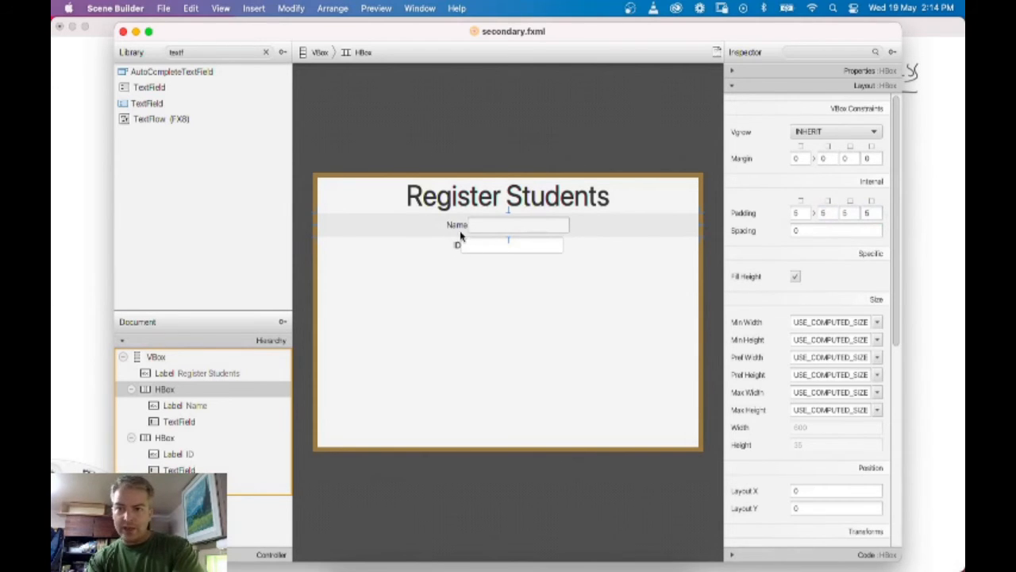
left_click(817, 231)
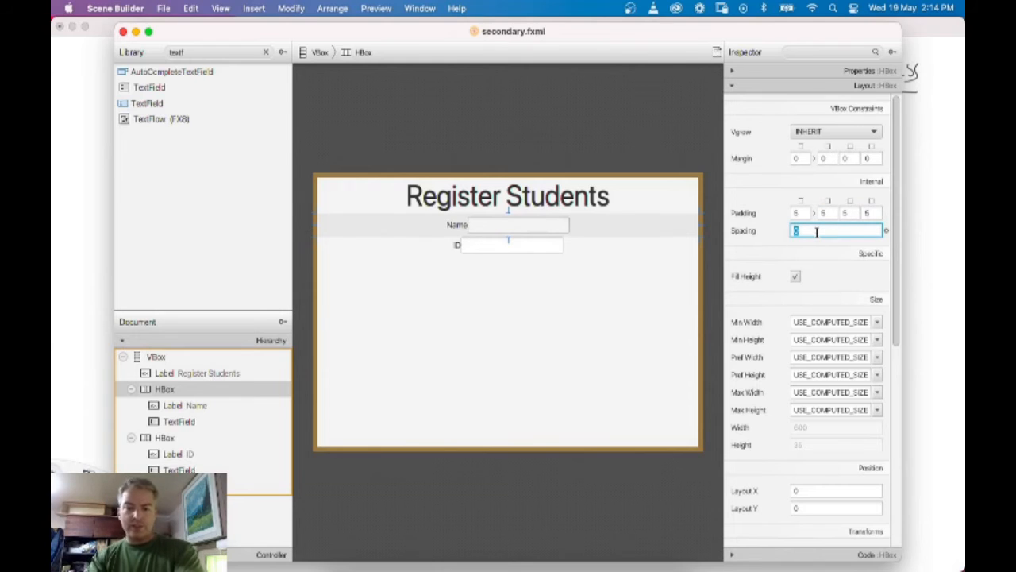
key("Return")
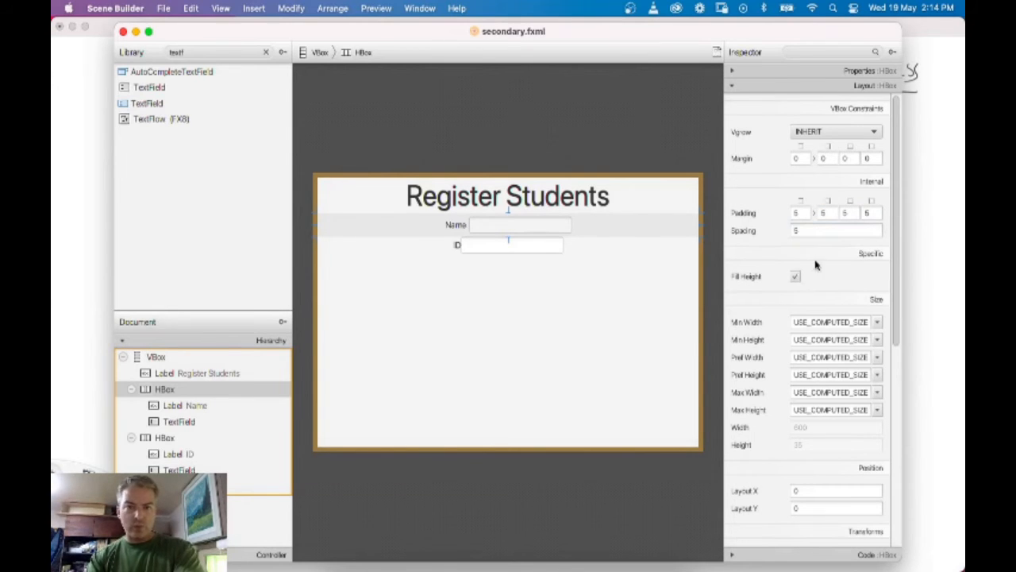
Set the ID row's HBox padding to 5 on all four sides and its spacing to 5
left_click(449, 256)
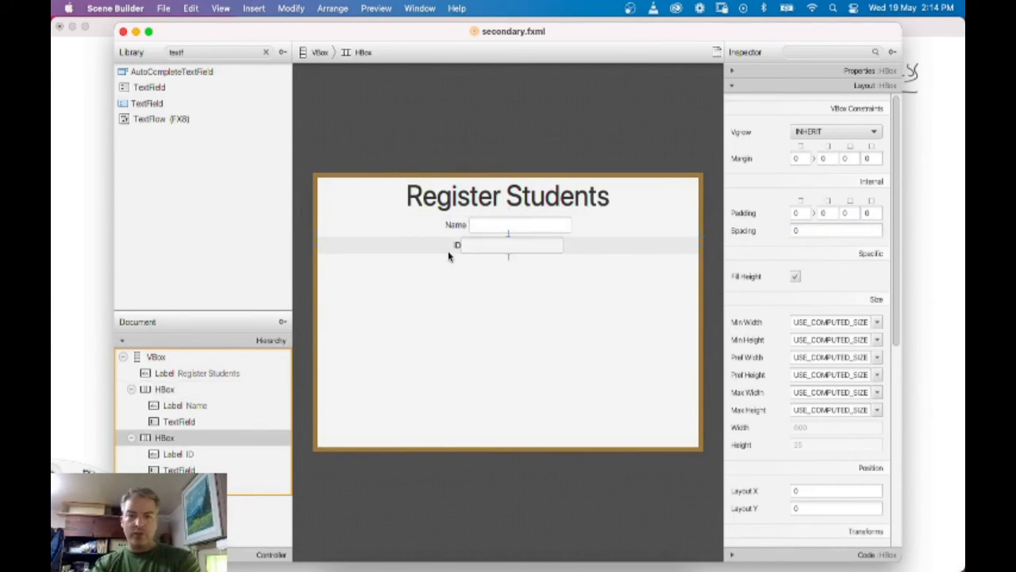
left_click(807, 214)
type("5")
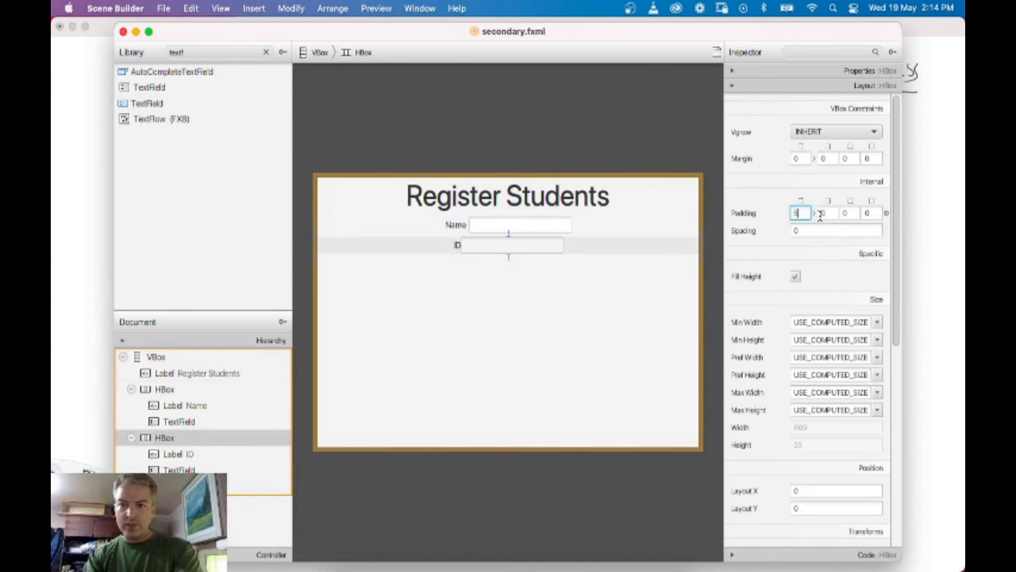
left_click(821, 215)
type("5")
left_click(847, 214)
type("5")
left_click(868, 212)
type("5")
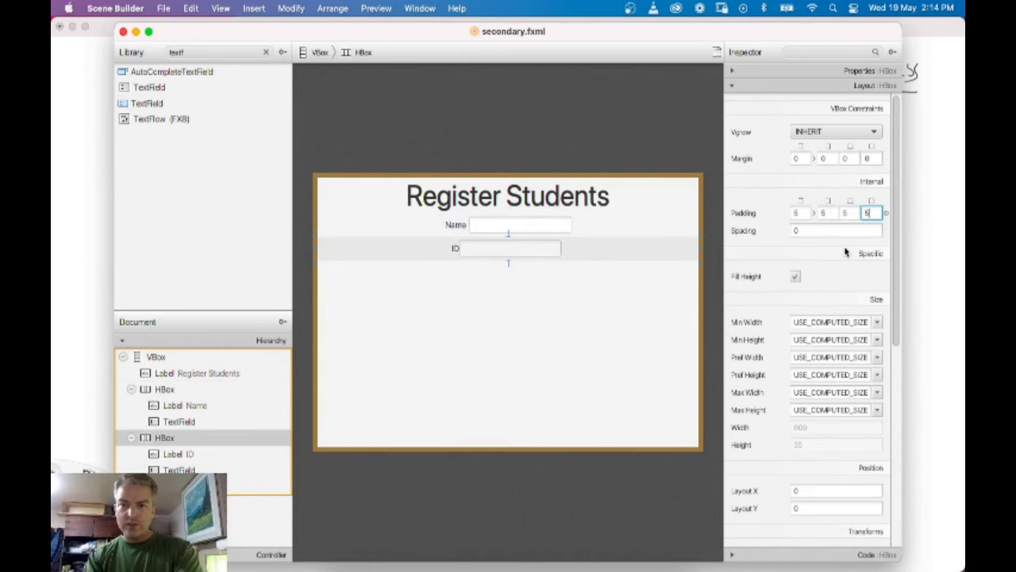
left_click(831, 230)
left_click(830, 252)
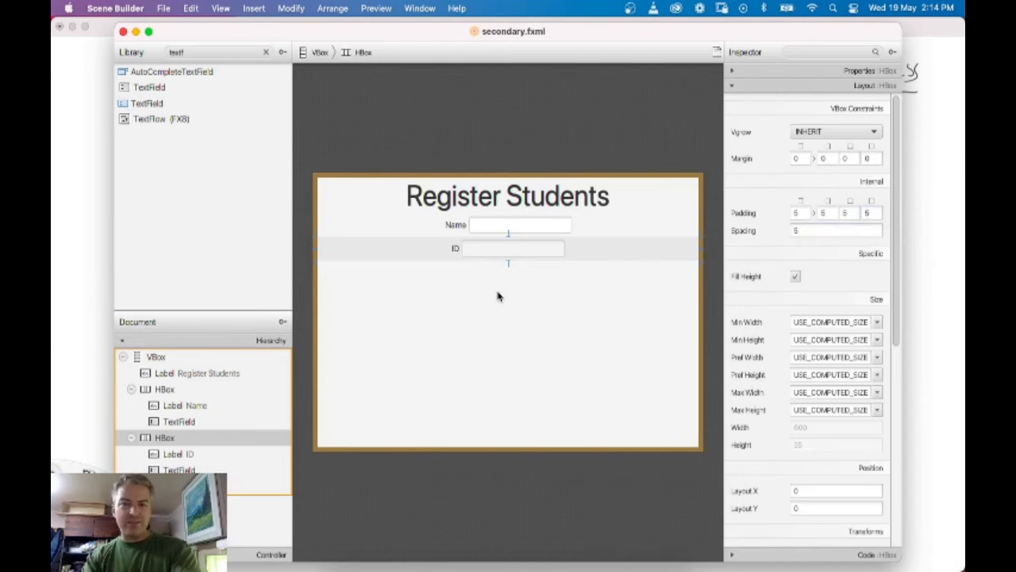
left_click(500, 317)
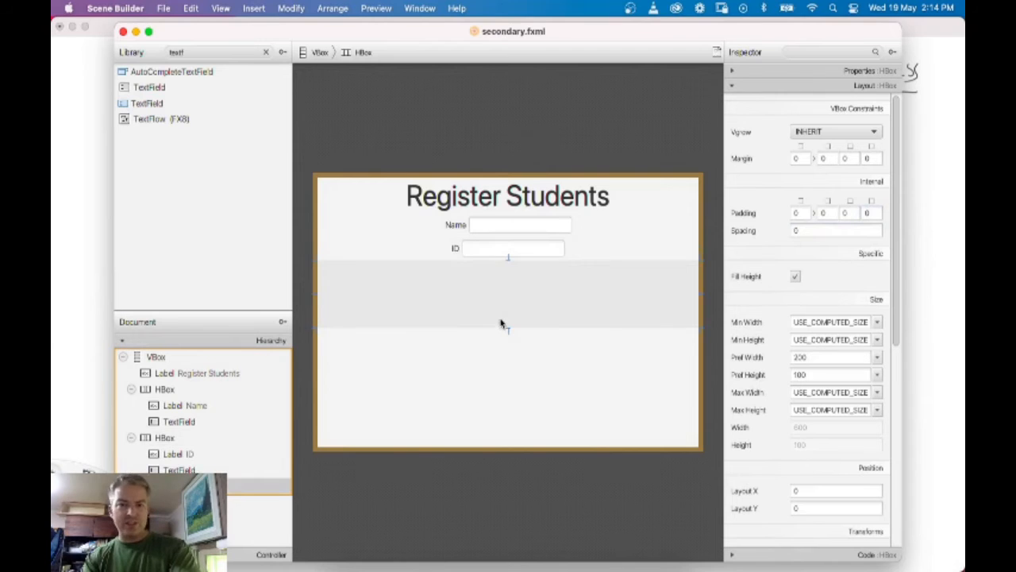
key("BackSpace")
left_click(490, 229)
left_click(506, 376)
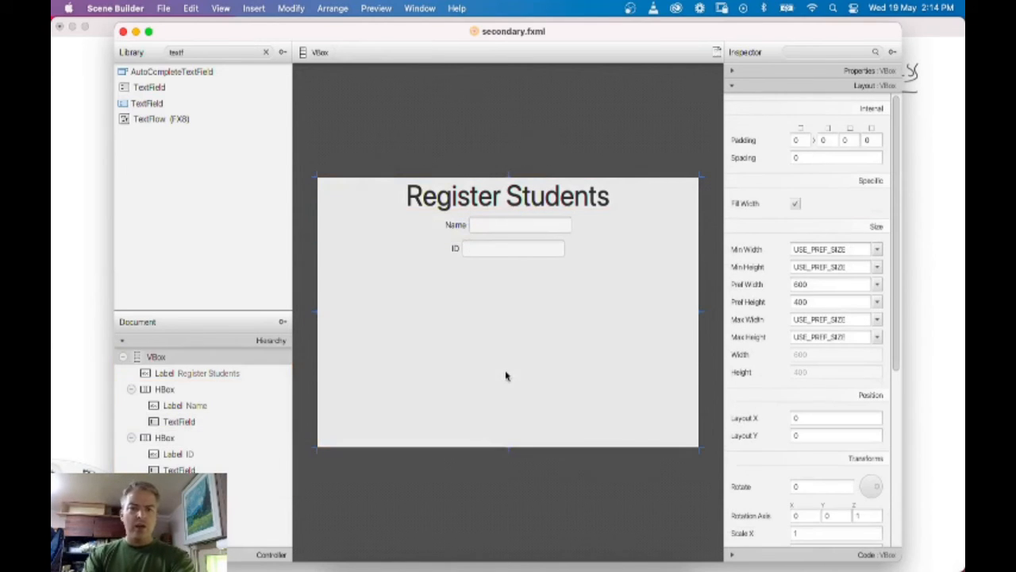
Find Region in the library with "region" and insert one between the Register Students label and the Name row
left_click(518, 302)
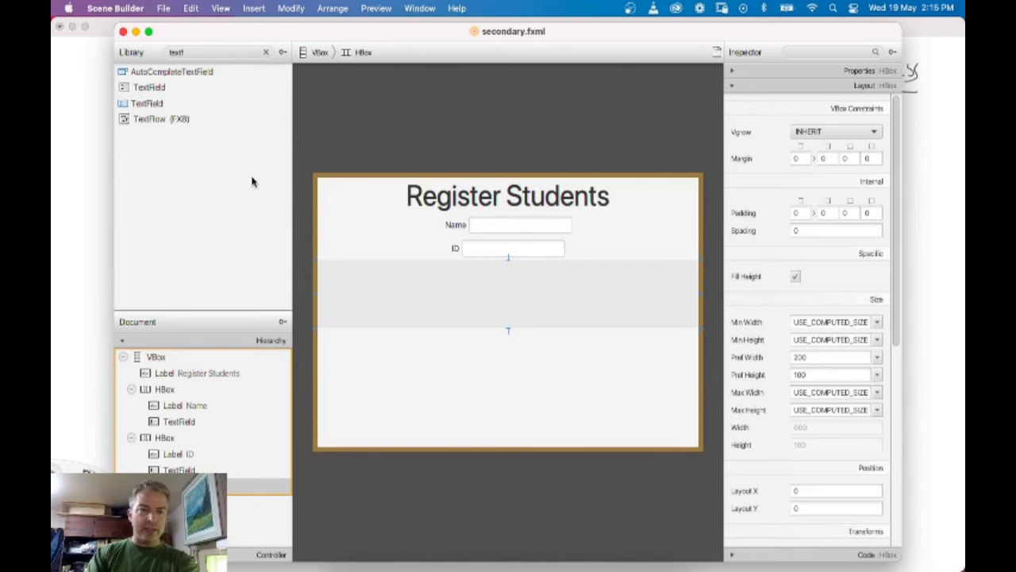
double_click(235, 54)
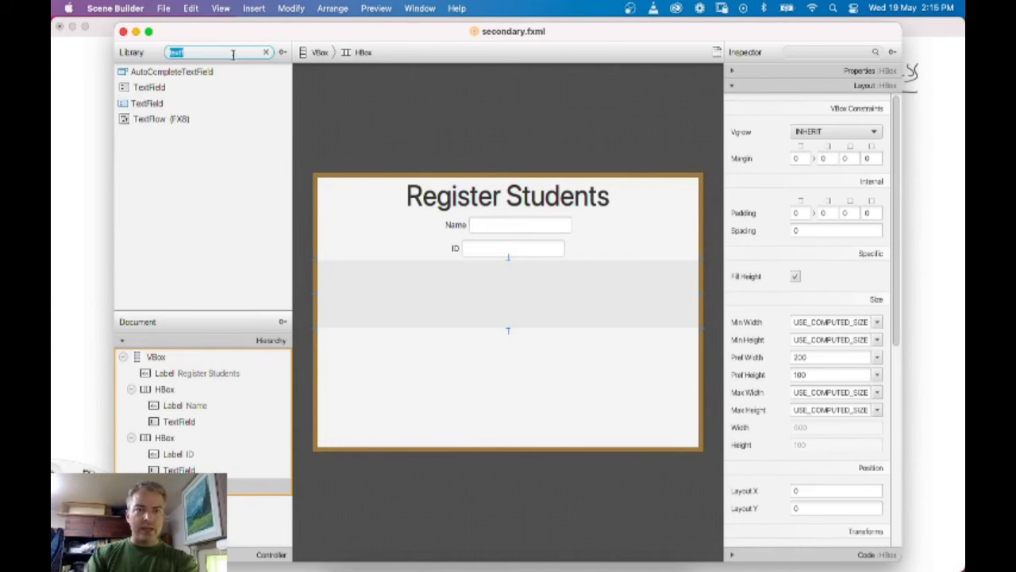
key("BackSpace")
type("region")
left_click(176, 73)
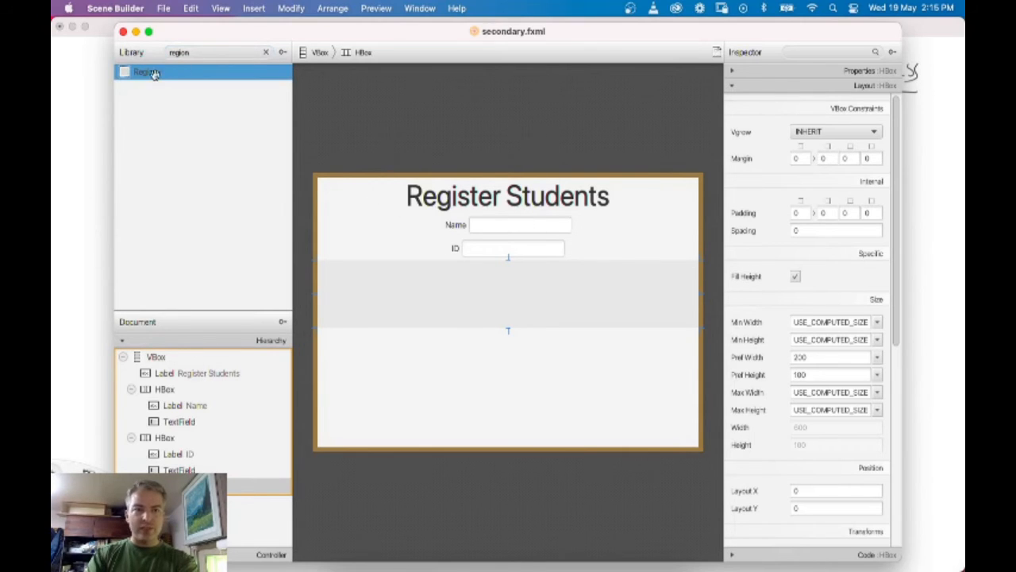
left_click_drag(152, 74, 163, 379)
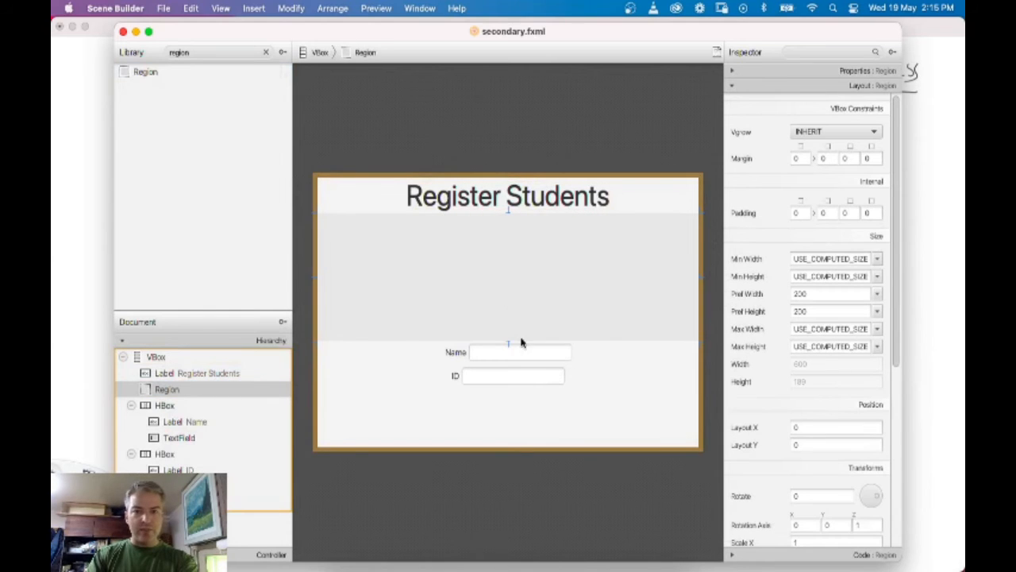
Set the Region's Vgrow to ALWAYS and shrink its preferred height to about 37
left_click_drag(509, 342, 505, 230)
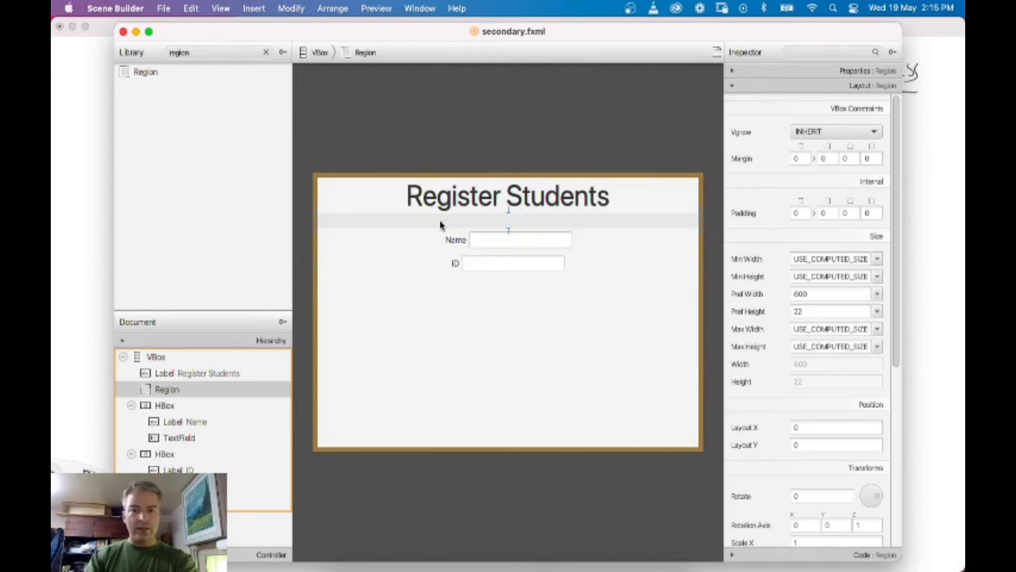
left_click(818, 133)
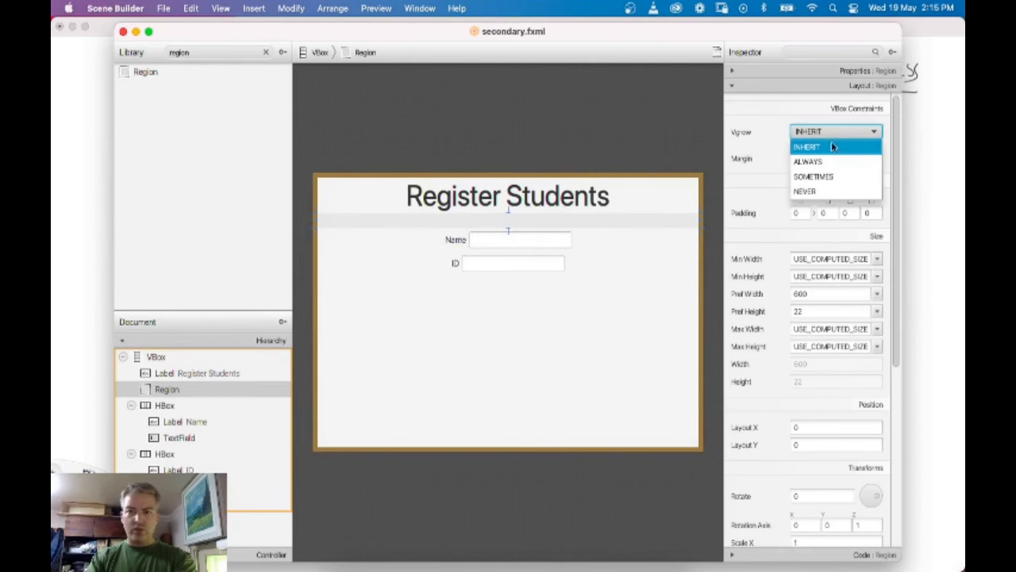
left_click(824, 162)
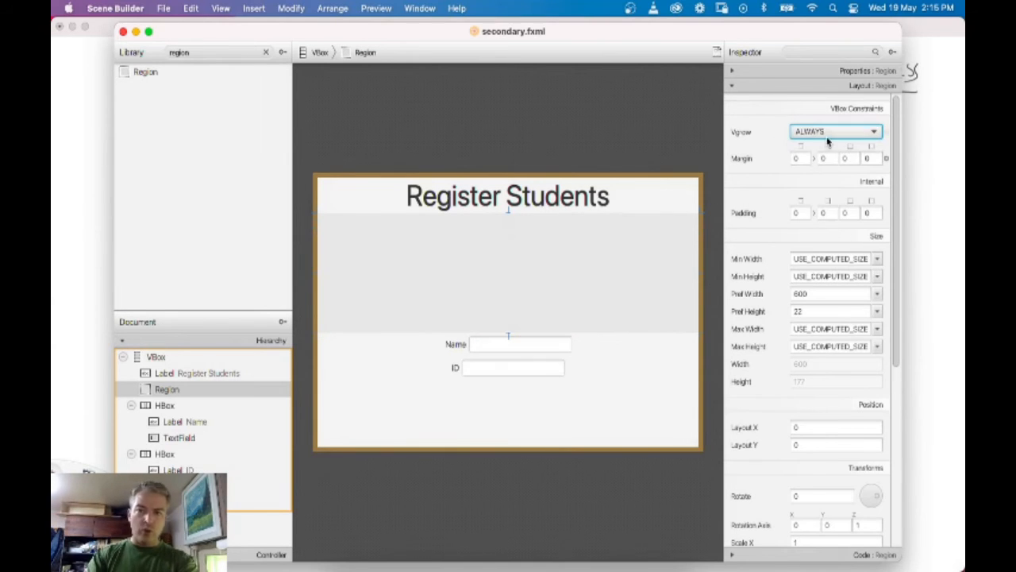
left_click(558, 132)
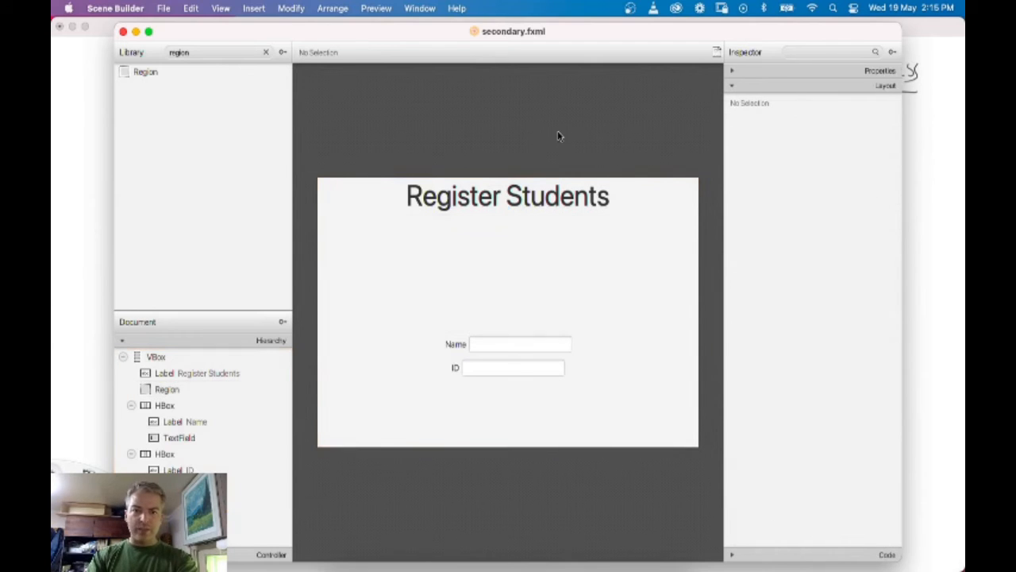
left_click(542, 291)
left_click_drag(509, 334, 509, 244)
Preview the screen in a window, shrink that window to check how the layout resizes, and close it
left_click(376, 8)
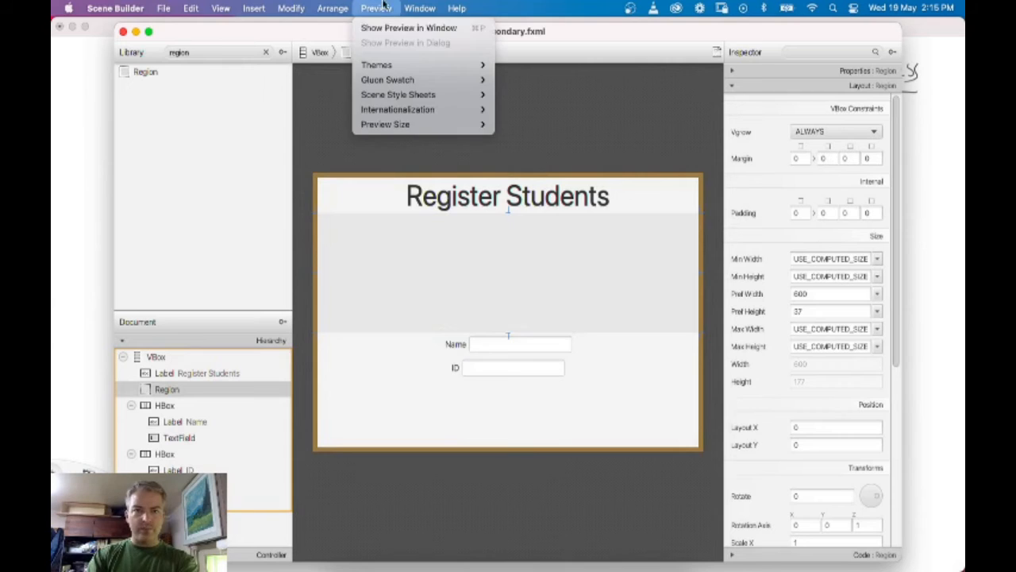
left_click(387, 28)
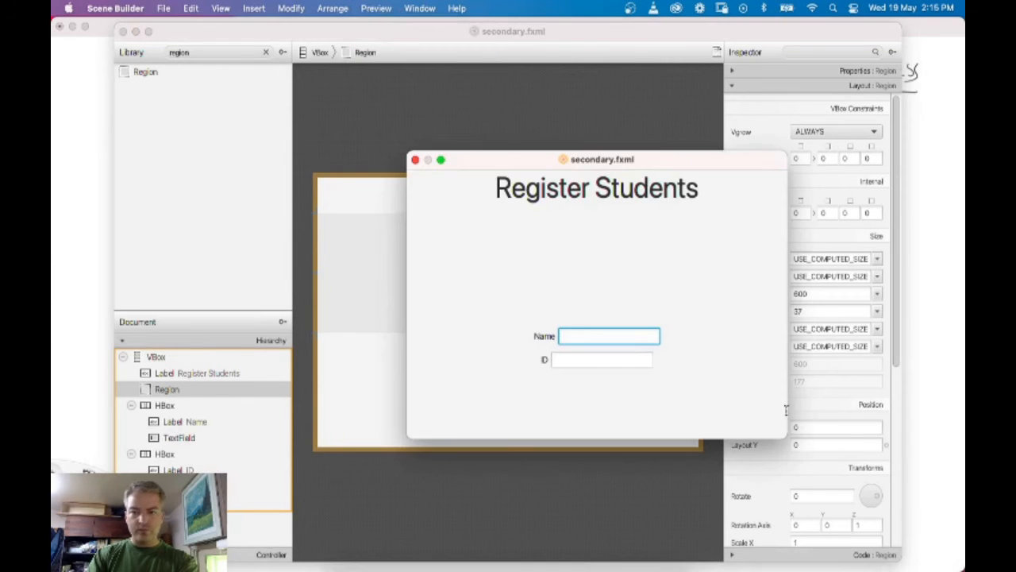
left_click_drag(787, 436, 744, 362)
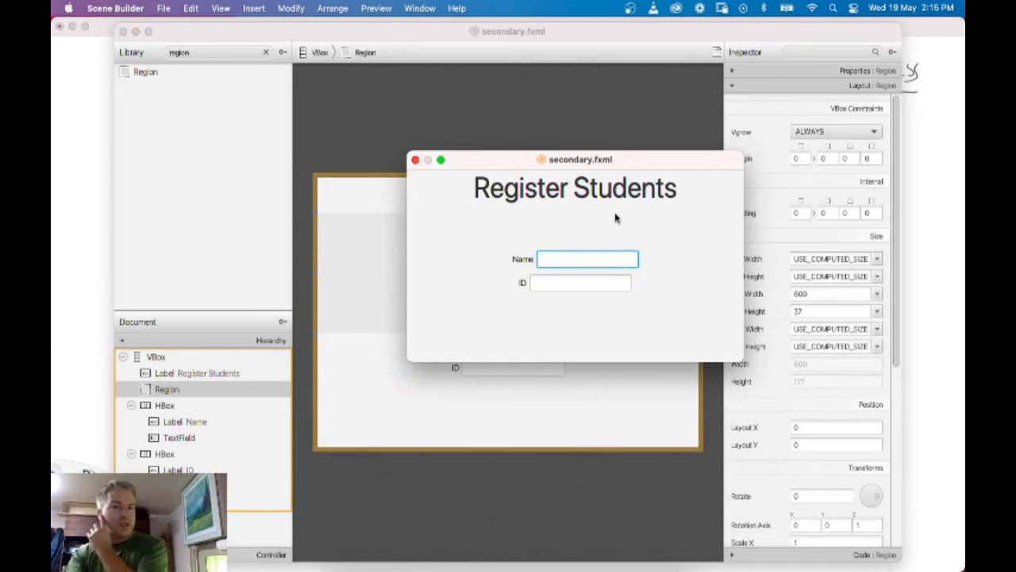
left_click(415, 159)
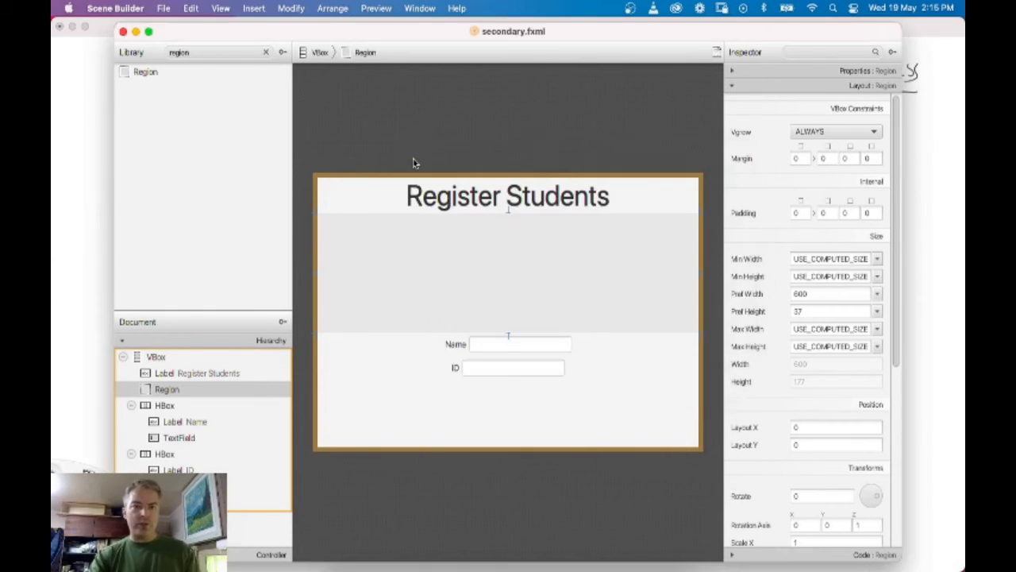
left_click(503, 144)
Set the alignment of the empty third HBox to BOTTOM_RIGHT
left_click(480, 423)
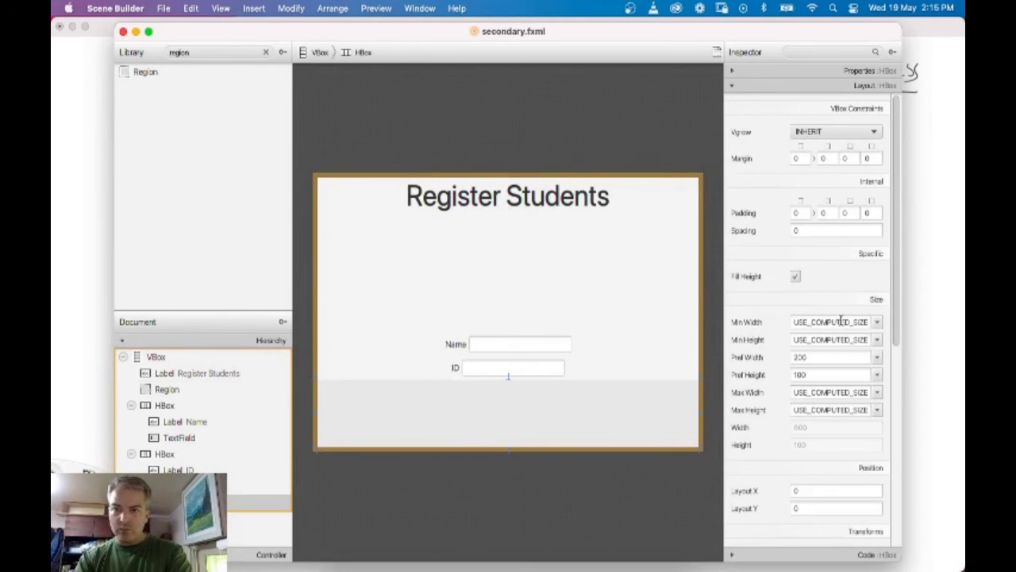
left_click(743, 73)
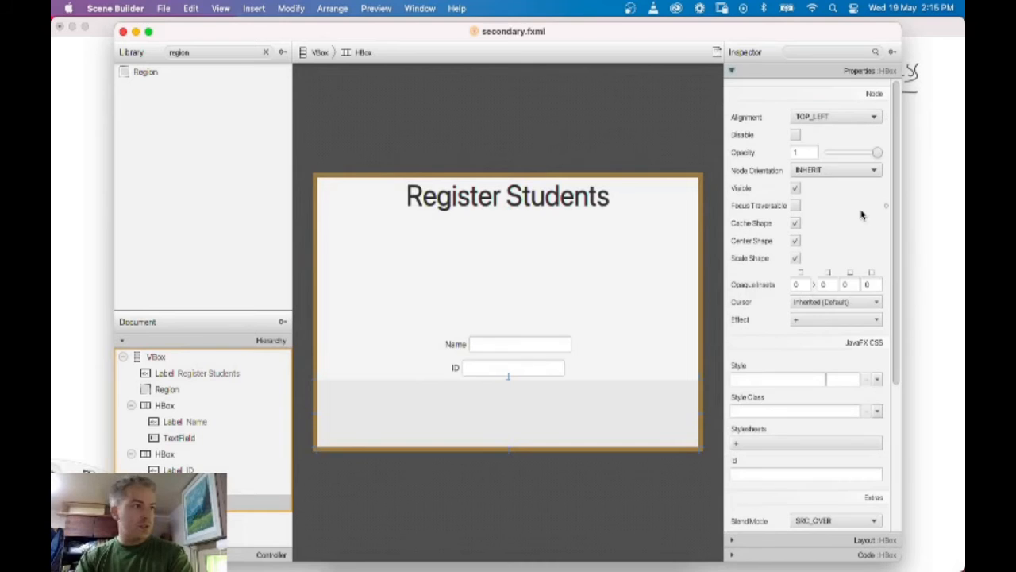
left_click(872, 119)
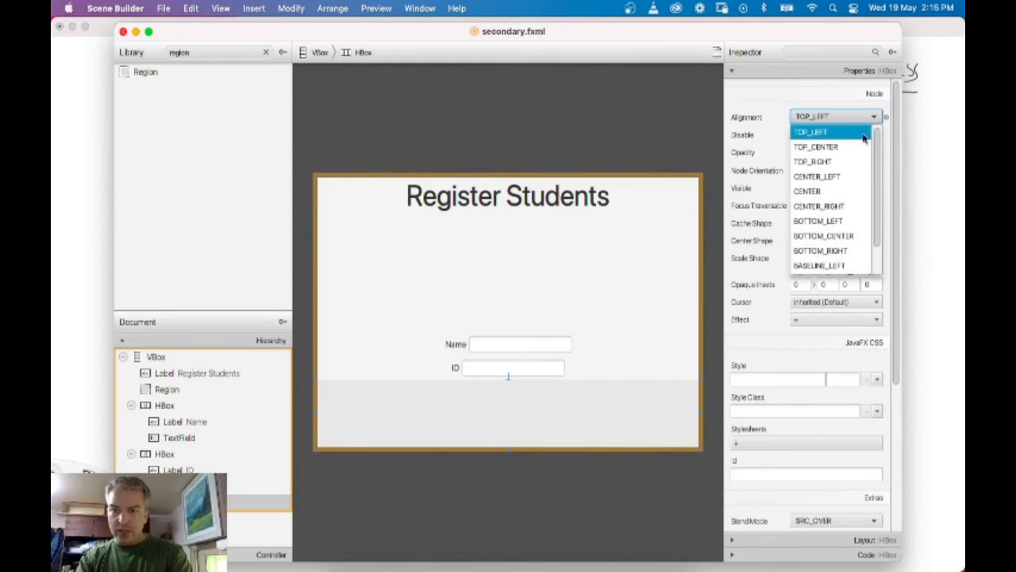
left_click(846, 252)
left_click(575, 165)
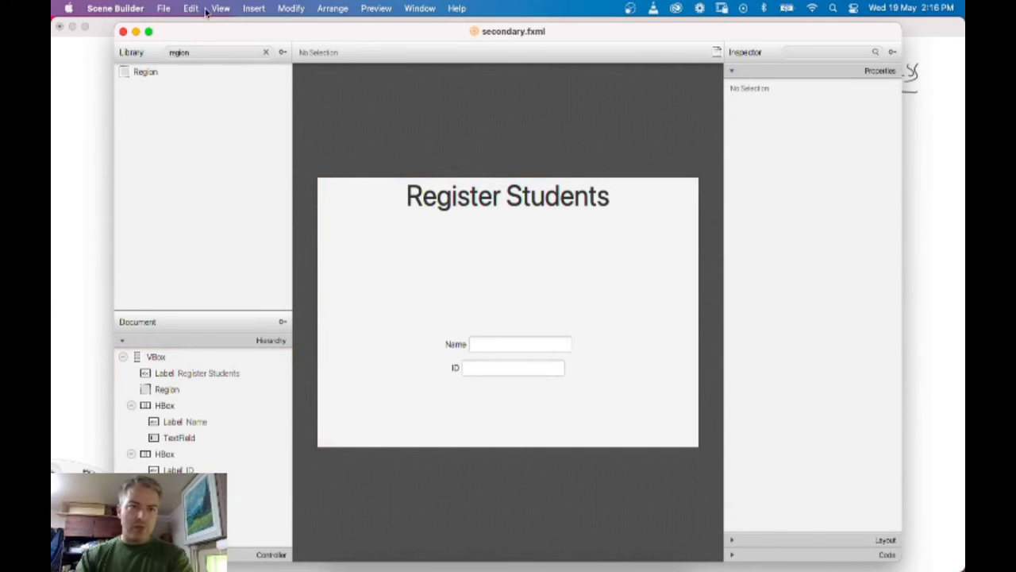
Find Button in the library with "button" and add two buttons to the third HBox
double_click(190, 52)
type("butto")
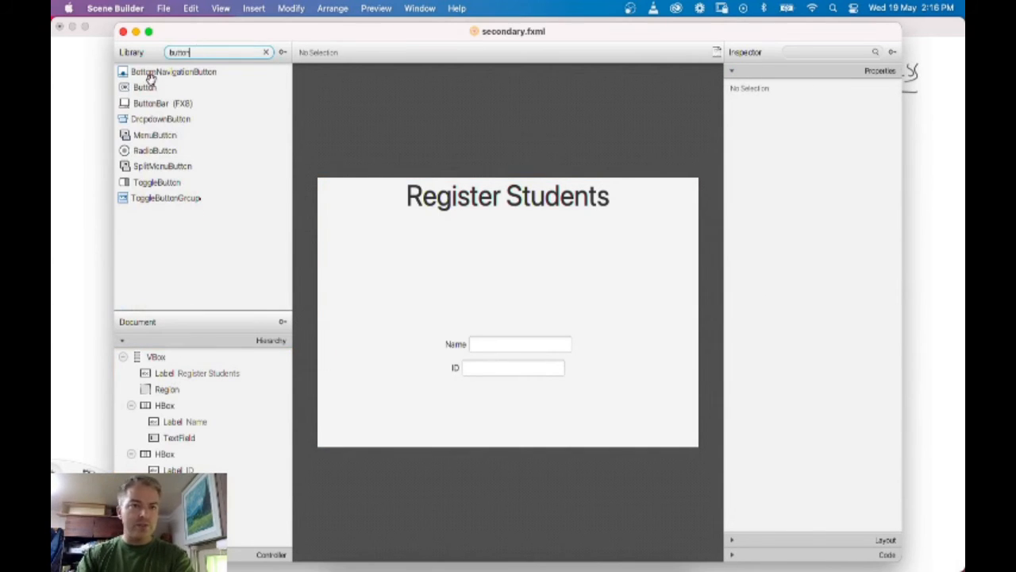
type("n")
left_click_drag(143, 87, 509, 413)
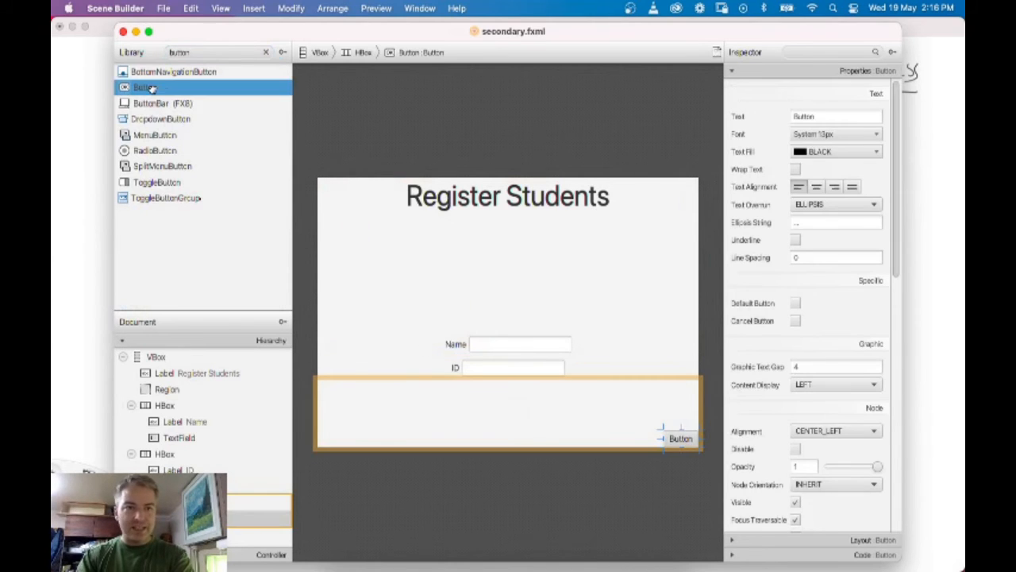
left_click_drag(151, 88, 527, 426)
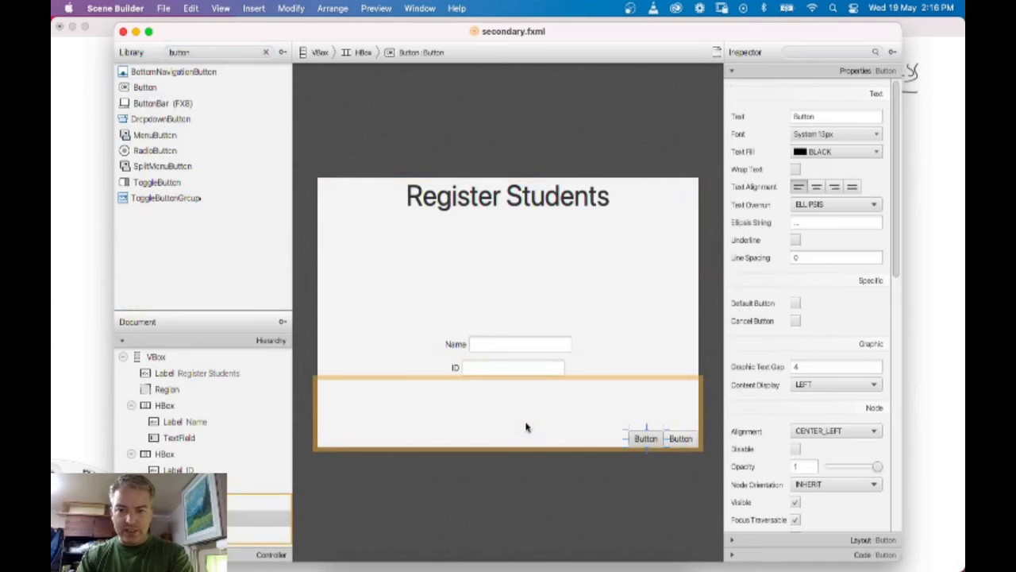
Delete the third HBox below the ID row together with its two buttons
left_click(580, 411)
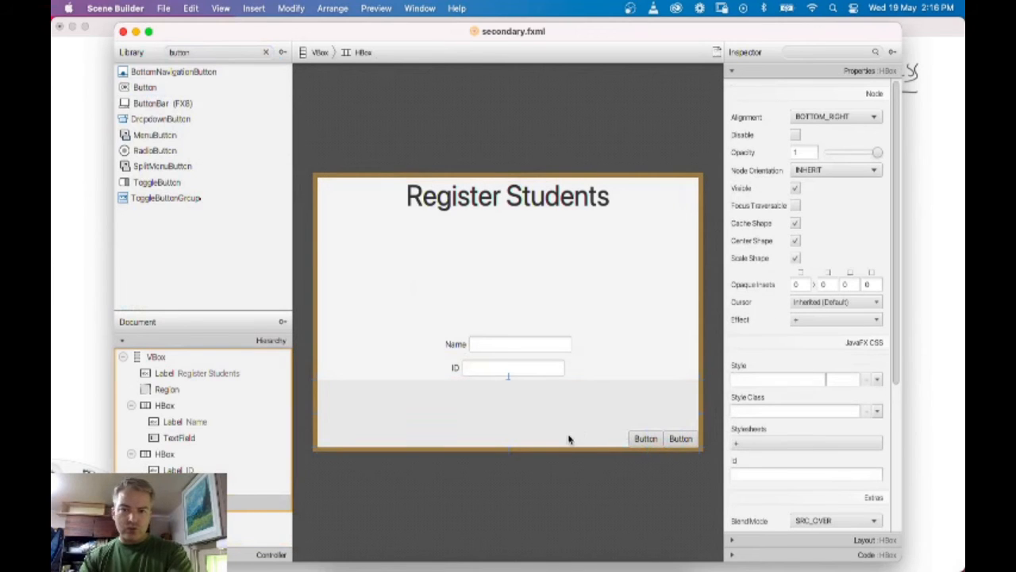
left_click_drag(651, 441, 241, 212)
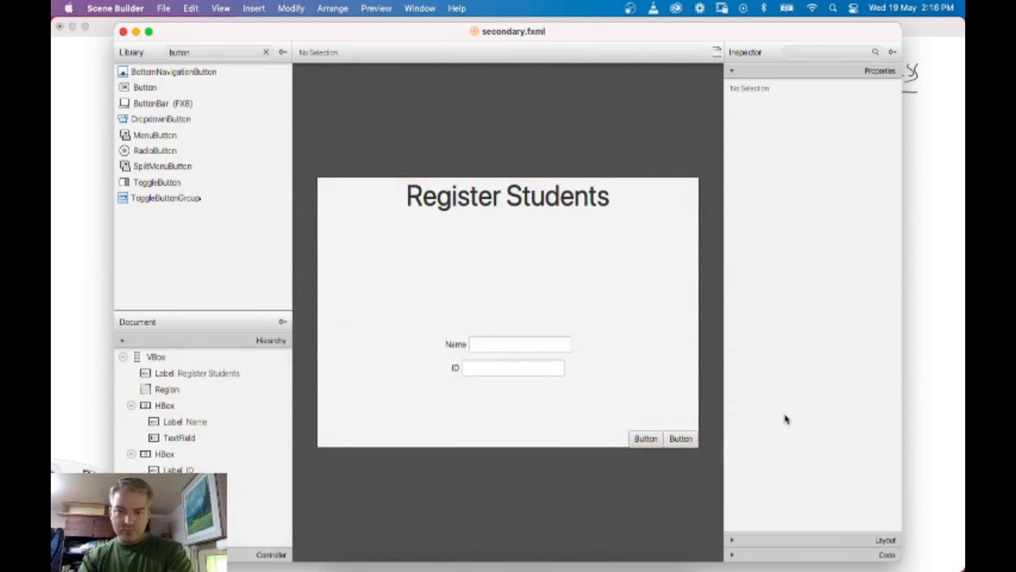
left_click_drag(646, 442, 202, 254)
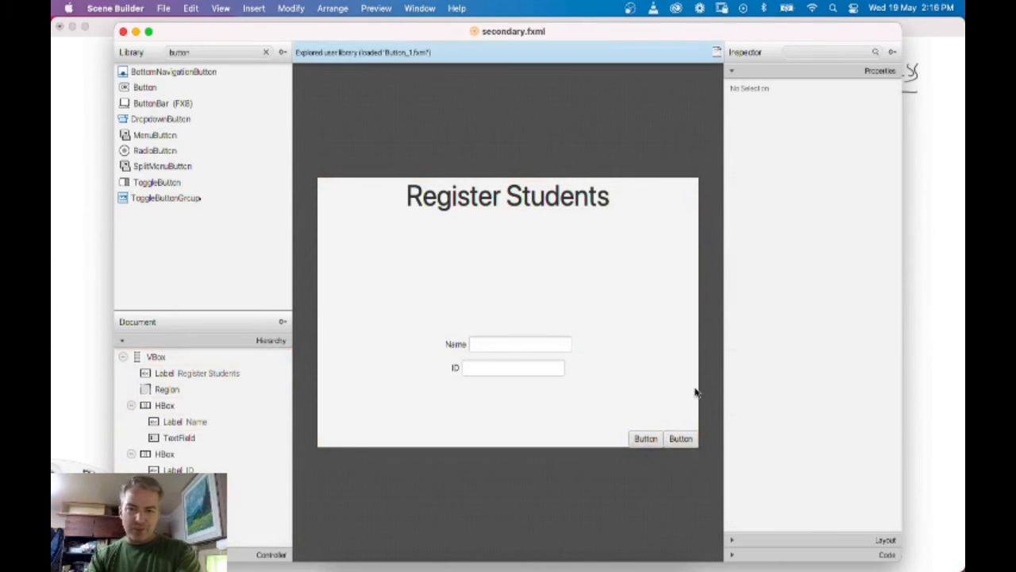
left_click(553, 428)
left_click(269, 502)
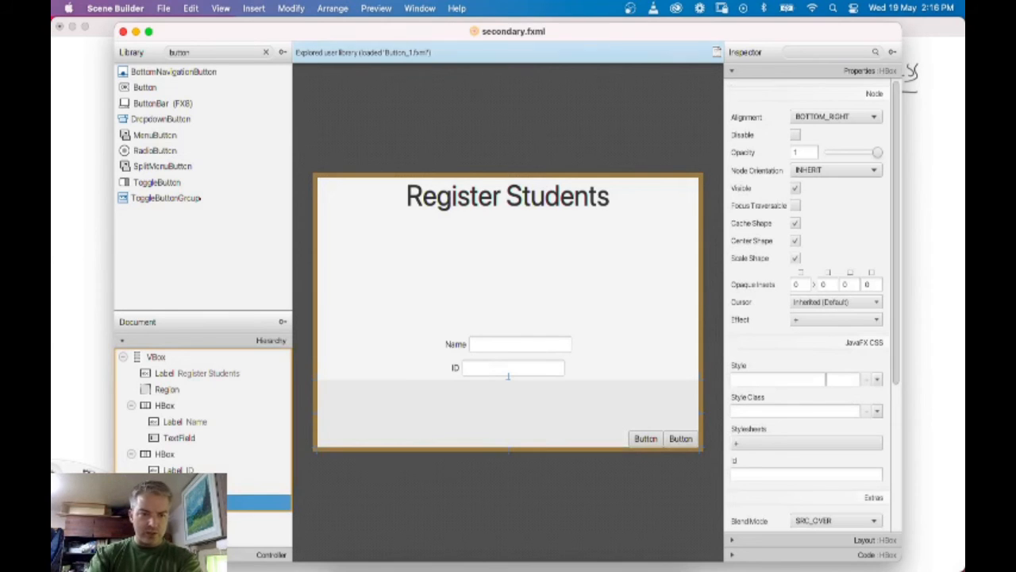
key("Delete")
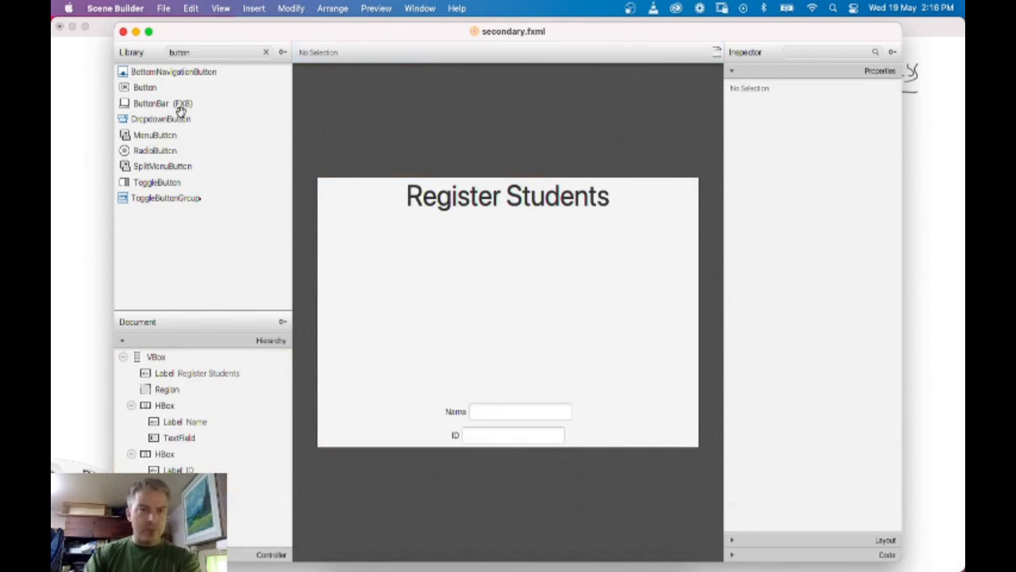
Find VBox in the library with "vbox" and add one below the ID row
left_click(204, 53)
type("vbox")
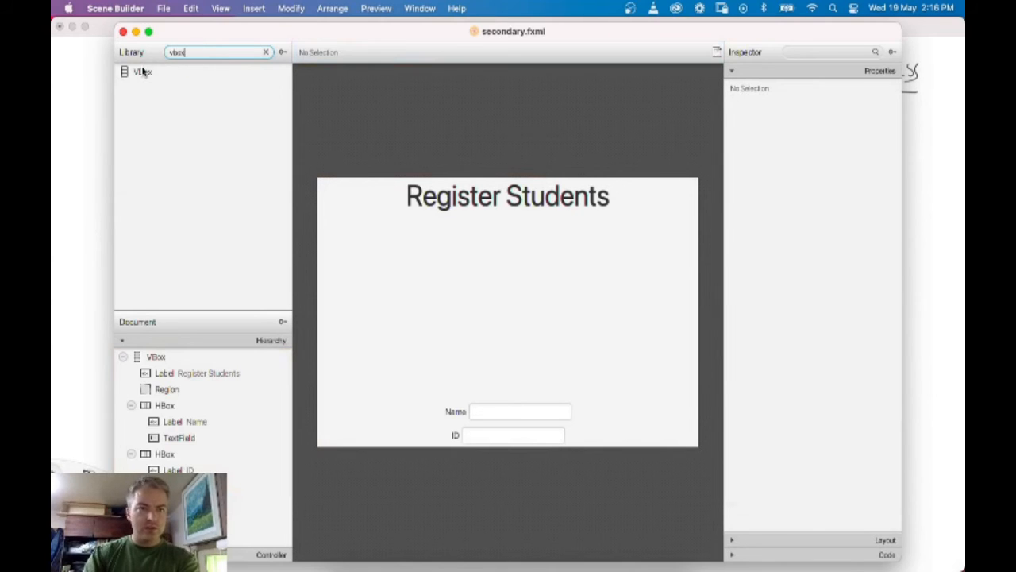
left_click(143, 72)
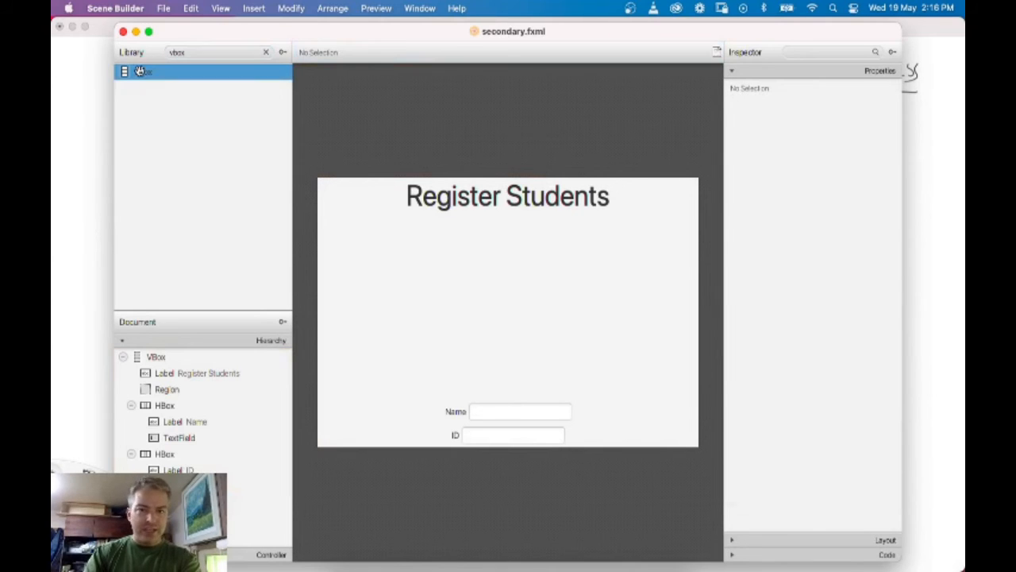
left_click(484, 292)
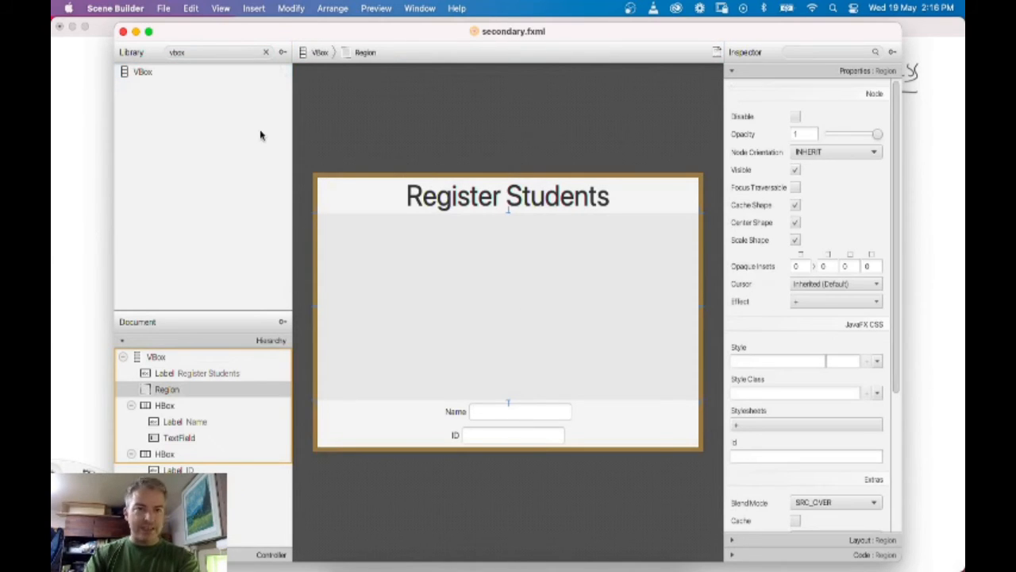
left_click(143, 72)
left_click_drag(143, 72, 508, 445)
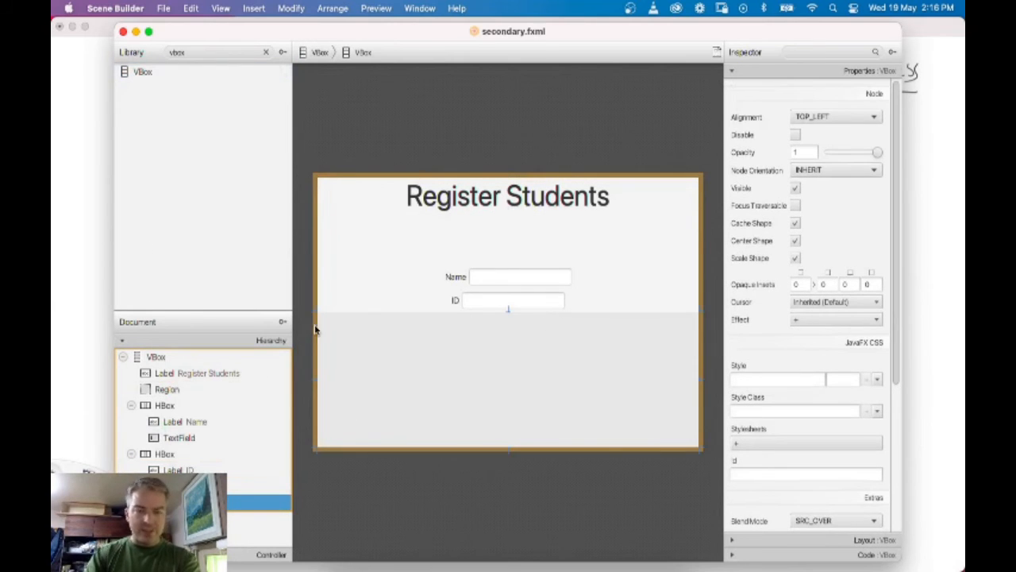
Find Button in the library with "button" and try to add one to the VBox below the ID row
double_click(220, 49)
type("button")
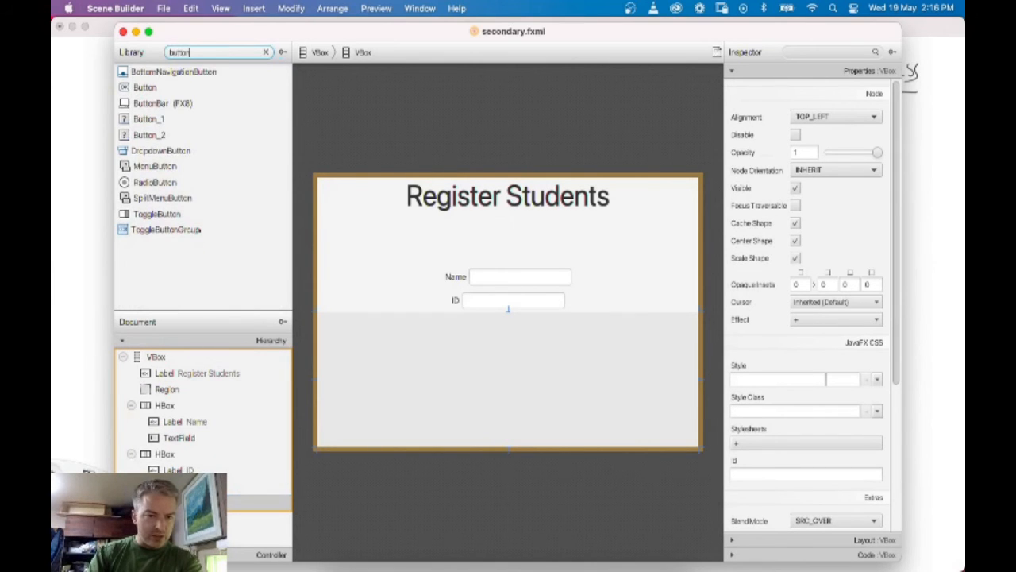
left_click(147, 87)
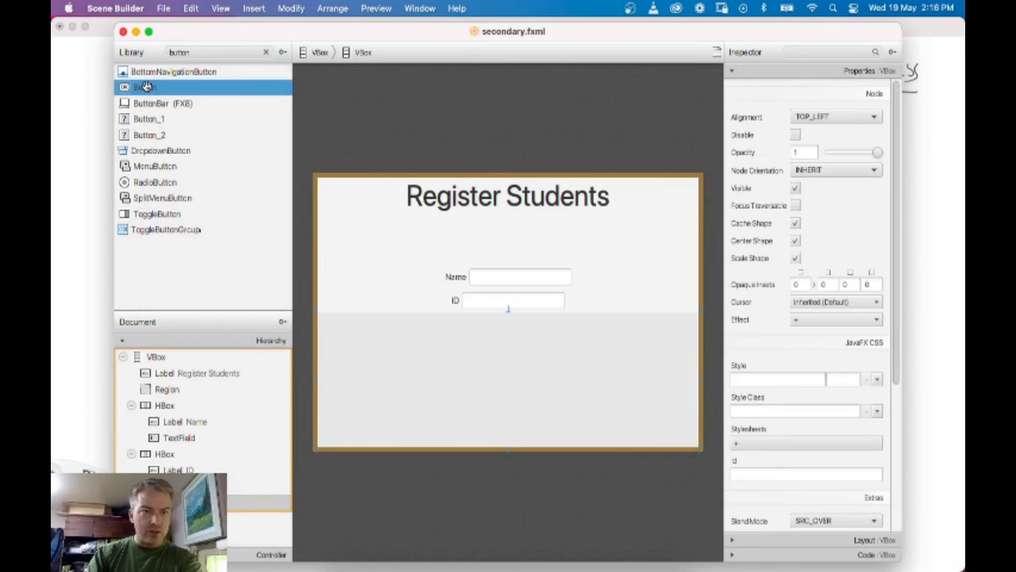
left_click_drag(146, 86, 151, 501)
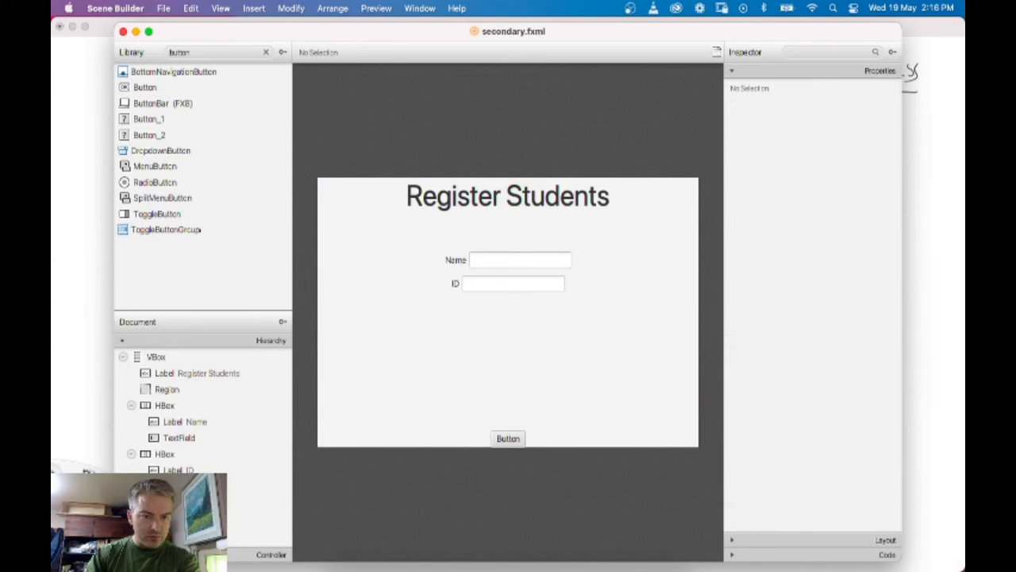
Delete the misplaced button and the empty VBox below the ID row
left_click(176, 519)
key("BackSpace")
left_click(176, 504)
key("BackSpace")
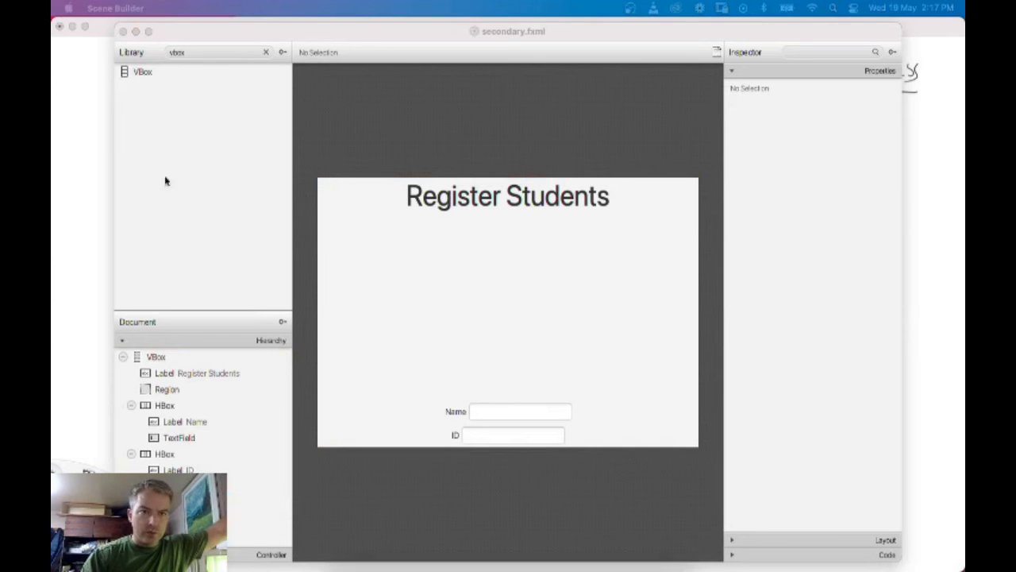
Insert a fresh VBox from the library as the last item of the root VBox, below the ID row
left_click(143, 73)
left_click_drag(135, 72, 145, 498)
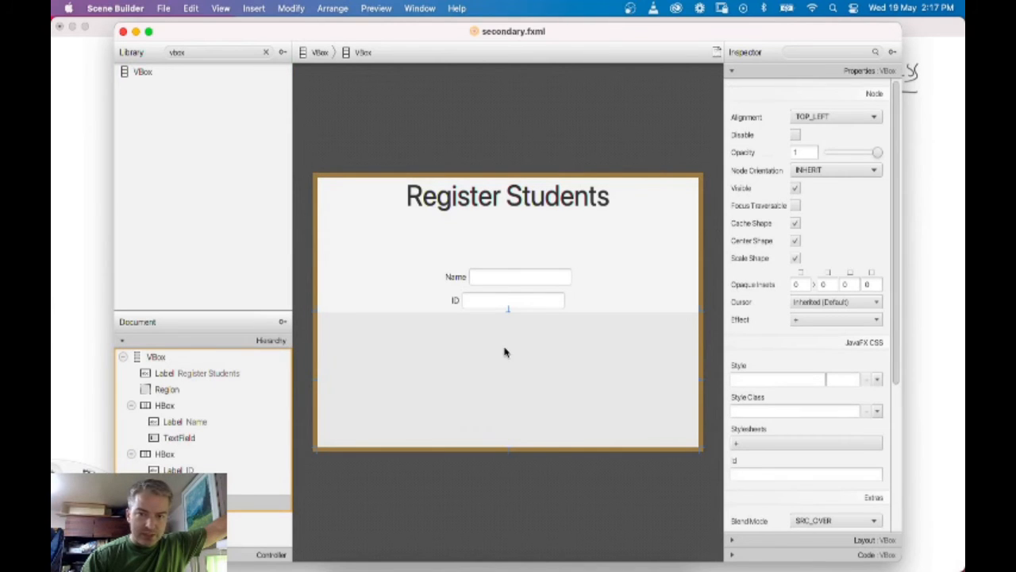
left_click(196, 176)
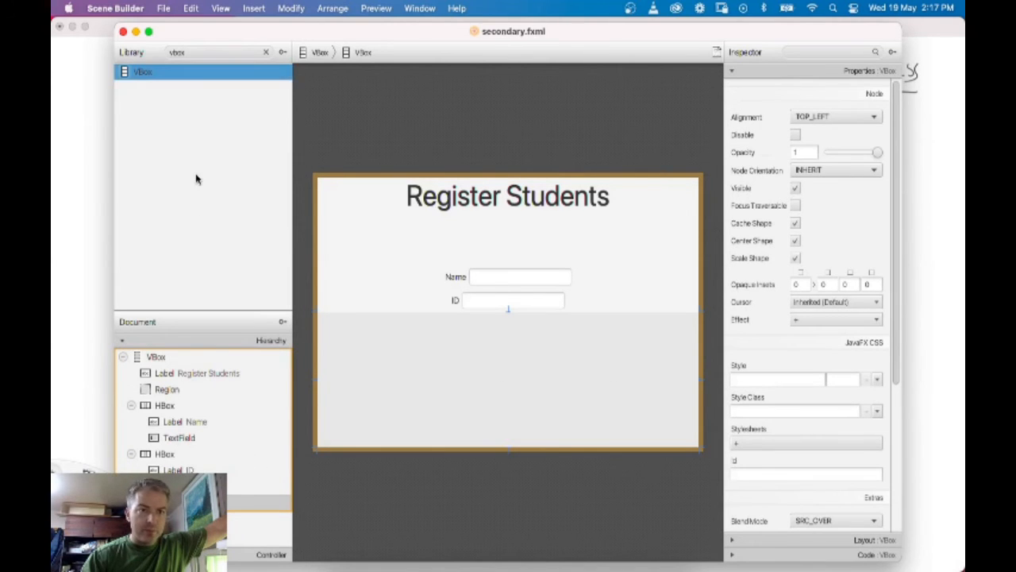
Find Button in the library with "button" and add two buttons to the VBox below the ID row
double_click(200, 52)
key("BackSpace")
type("button")
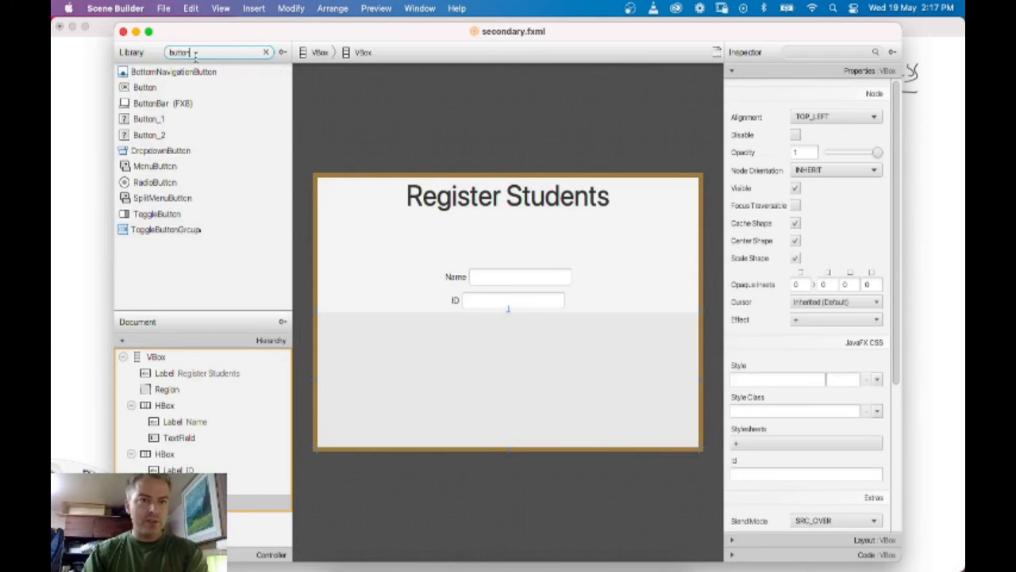
left_click(156, 76)
left_click_drag(150, 86, 168, 503)
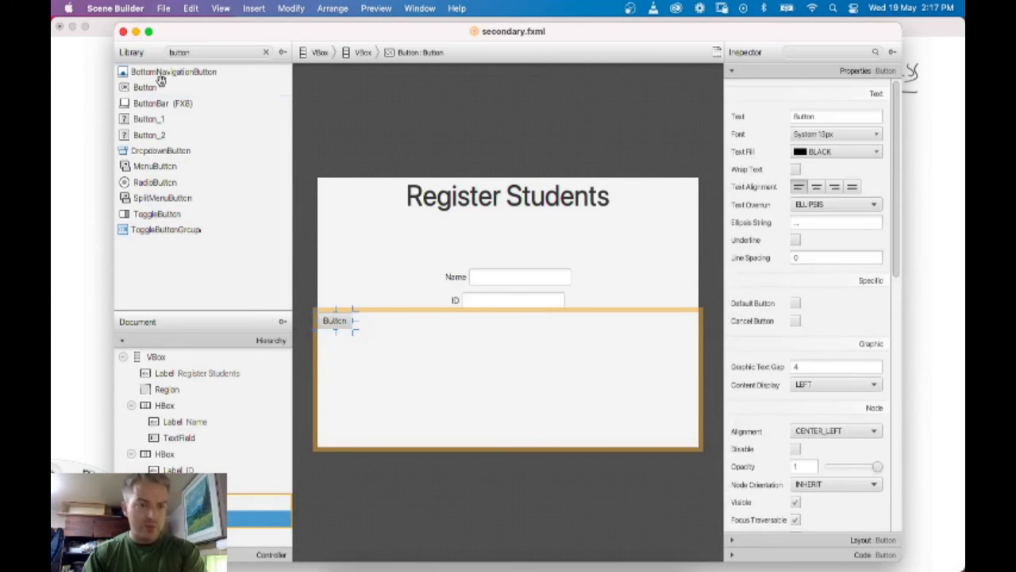
left_click_drag(147, 85, 182, 521)
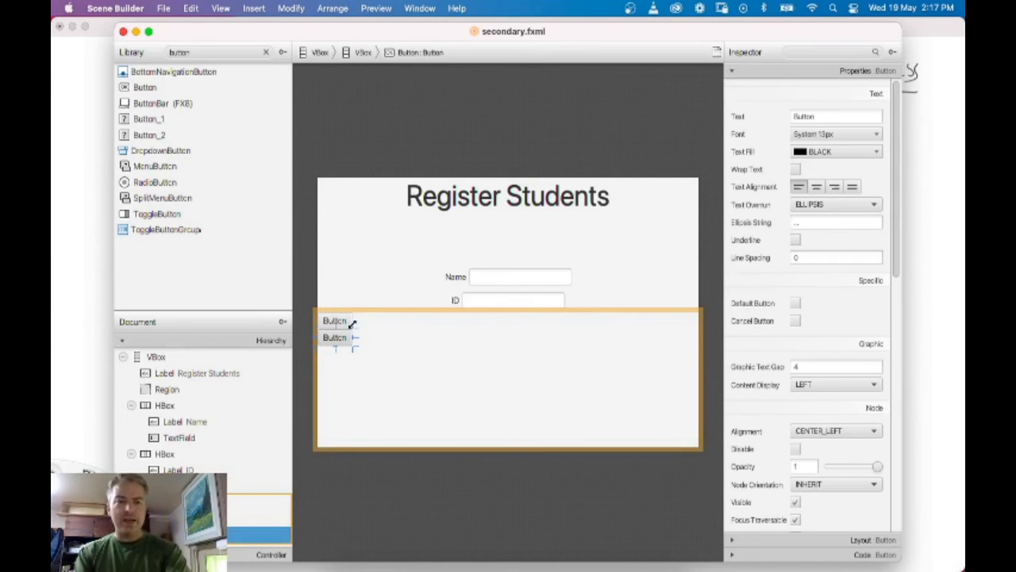
Shrink the VBox below the ID row to the computed size of its two buttons
left_click(442, 342)
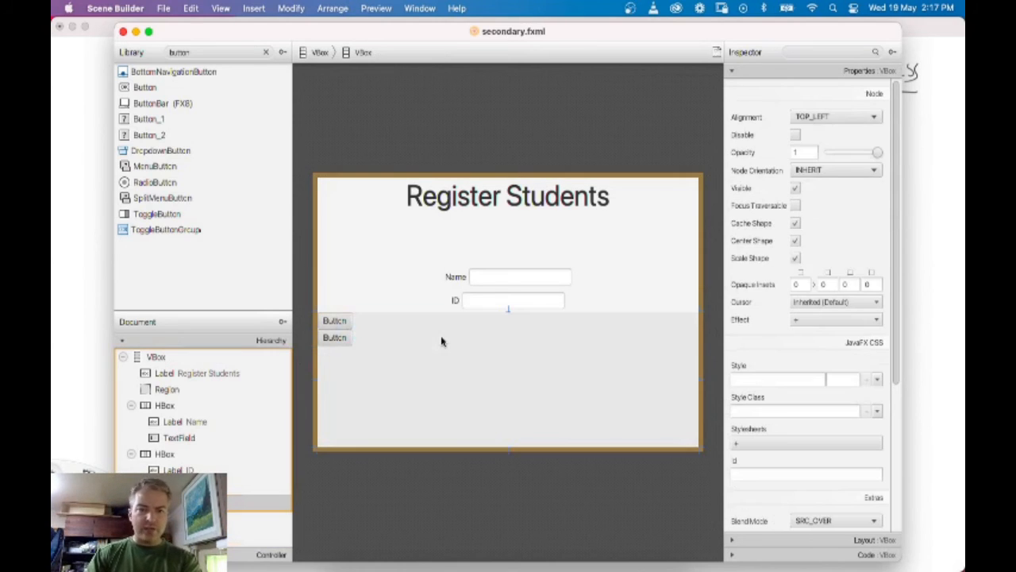
left_click(182, 501)
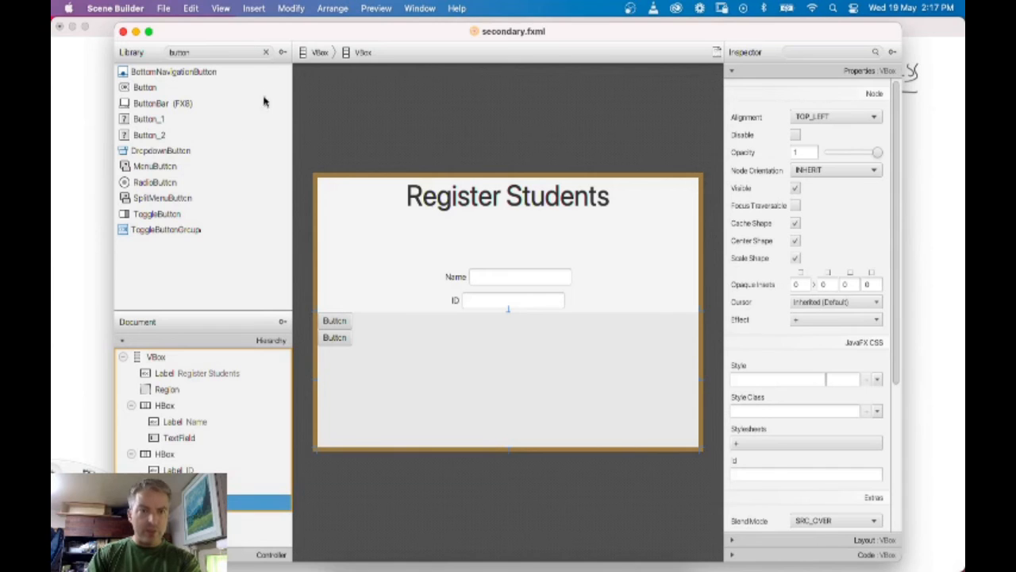
left_click(330, 8)
left_click(292, 42)
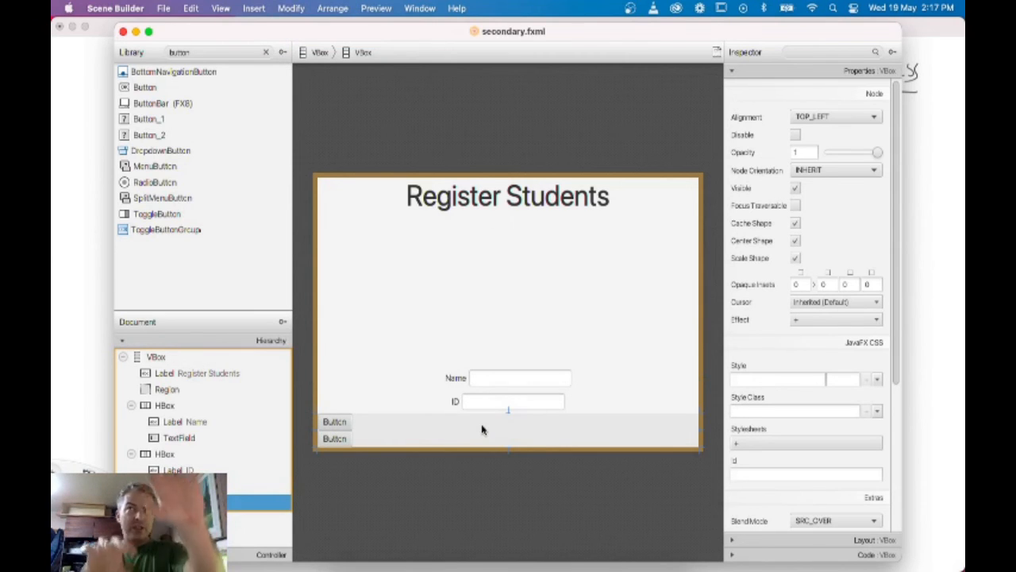
Set the alignment of the VBox holding the two buttons to BOTTOM_RIGHT
left_click(629, 436)
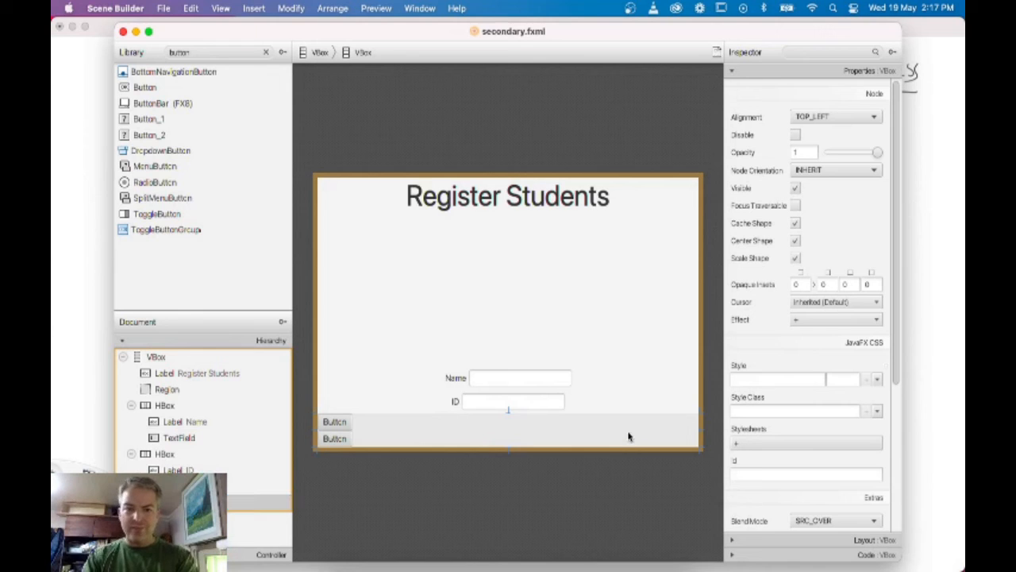
left_click(165, 502)
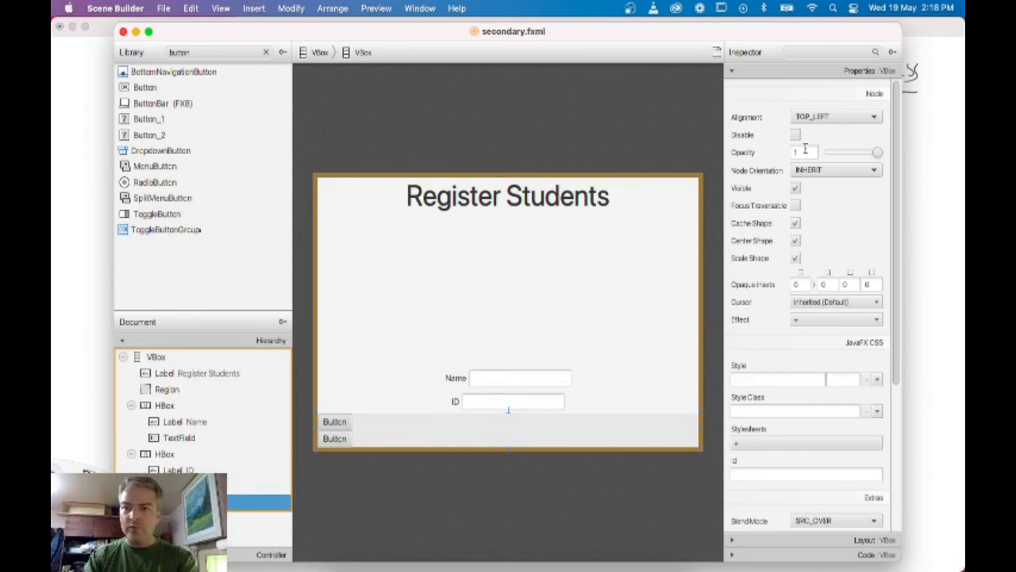
left_click(834, 117)
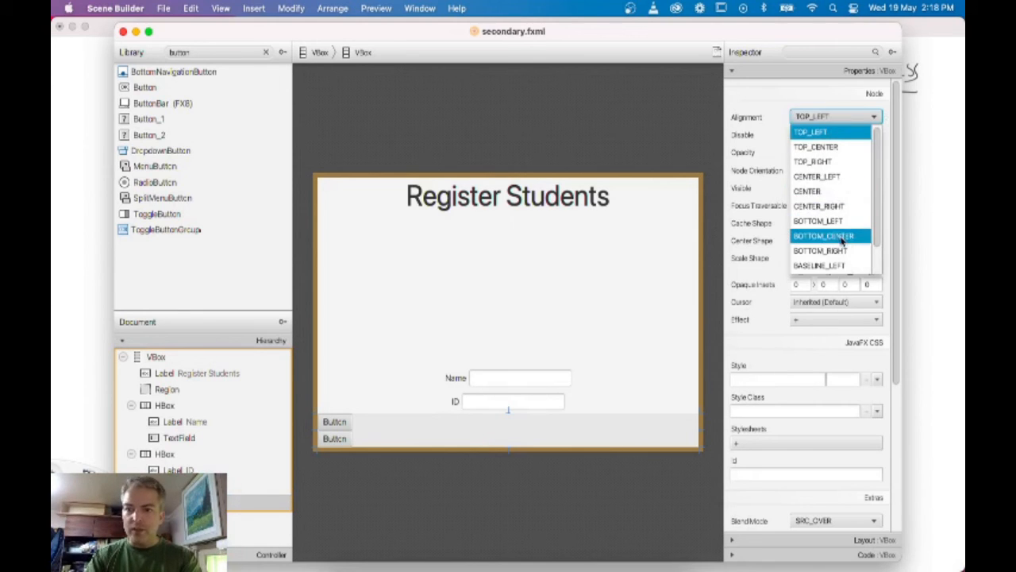
left_click(844, 252)
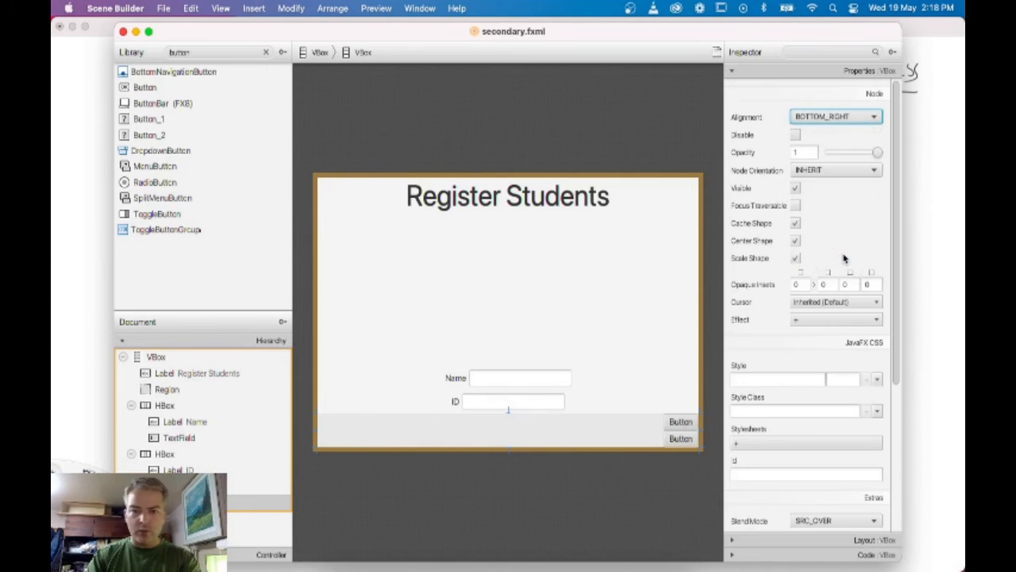
Change the upper button's text to "Add Student"
double_click(680, 423)
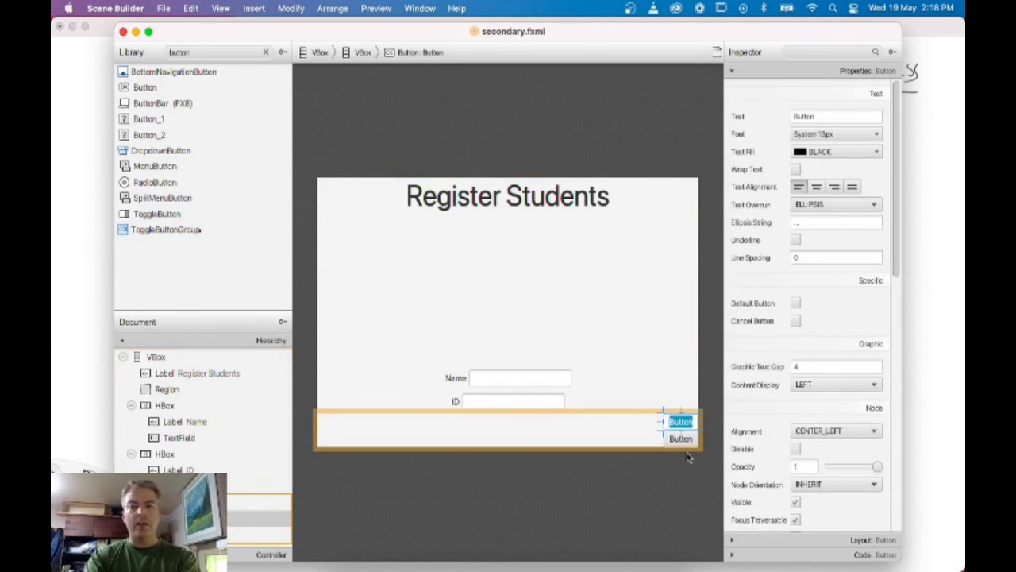
type("Register")
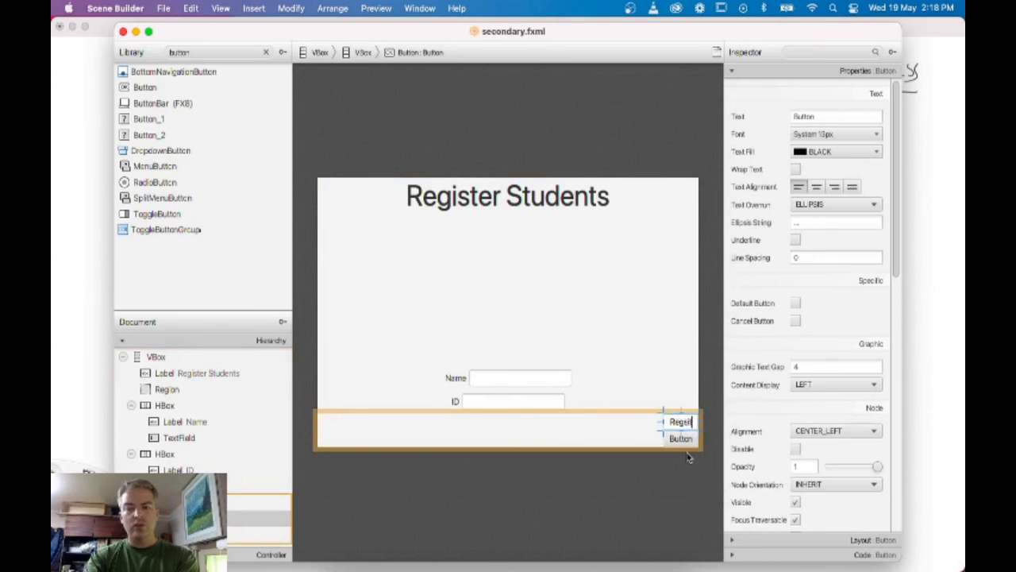
key("BackSpace")
key("BackSpace")
key("BackSpace")
key("BackSpace")
key("BackSpace")
key("BackSpace")
key("BackSpace")
key("BackSpace")
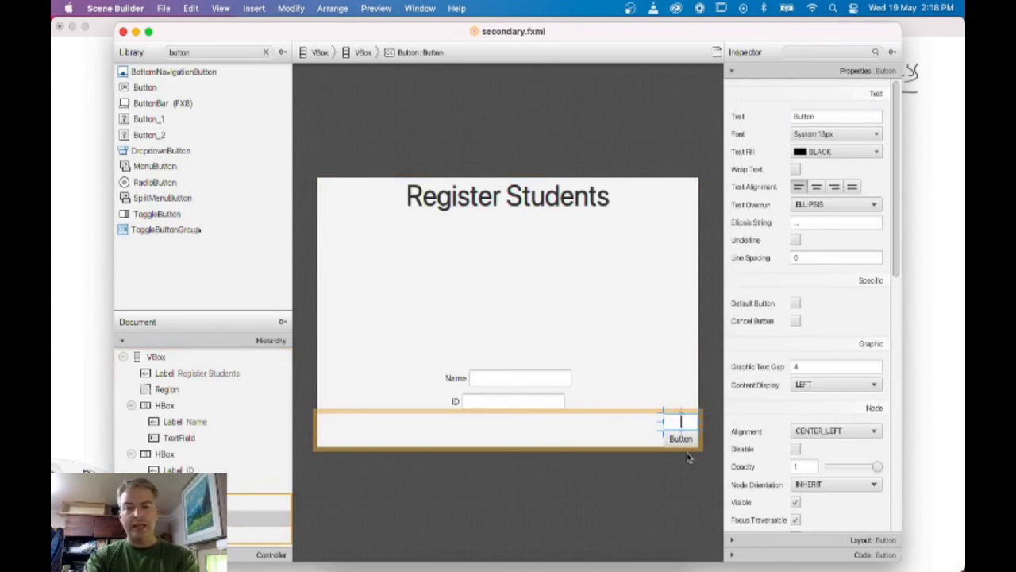
type("Add Stude")
type("nt")
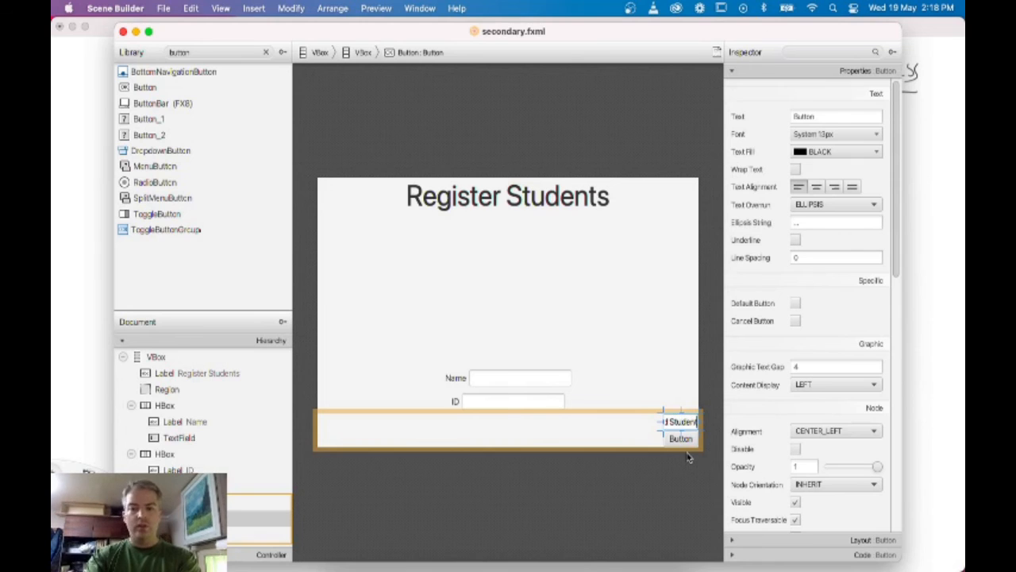
key("Return")
Change the lower button's text to "Return to menu"
double_click(682, 439)
type("Return t")
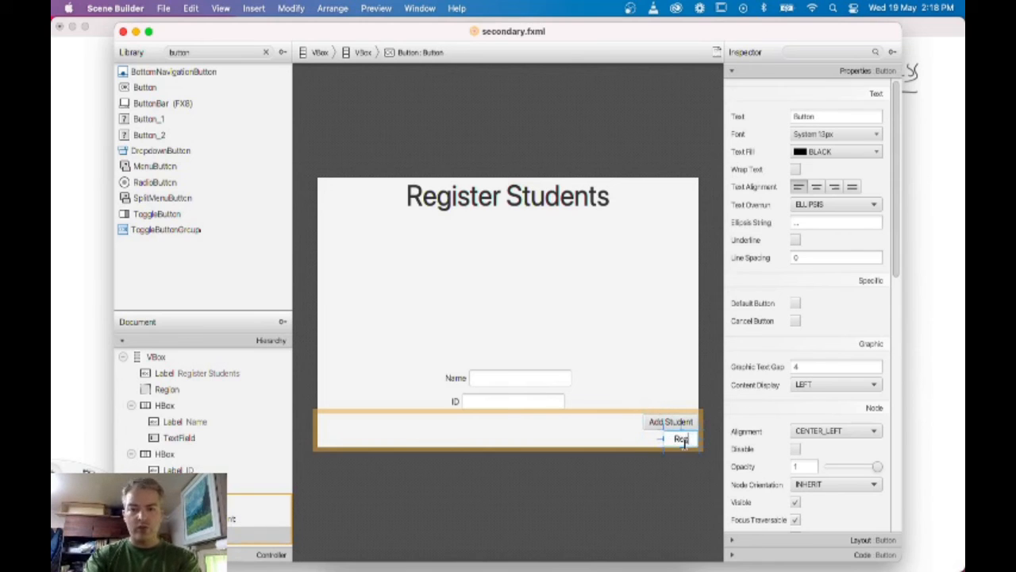
key("BackSpace")
key("BackSpace")
key("BackSpace")
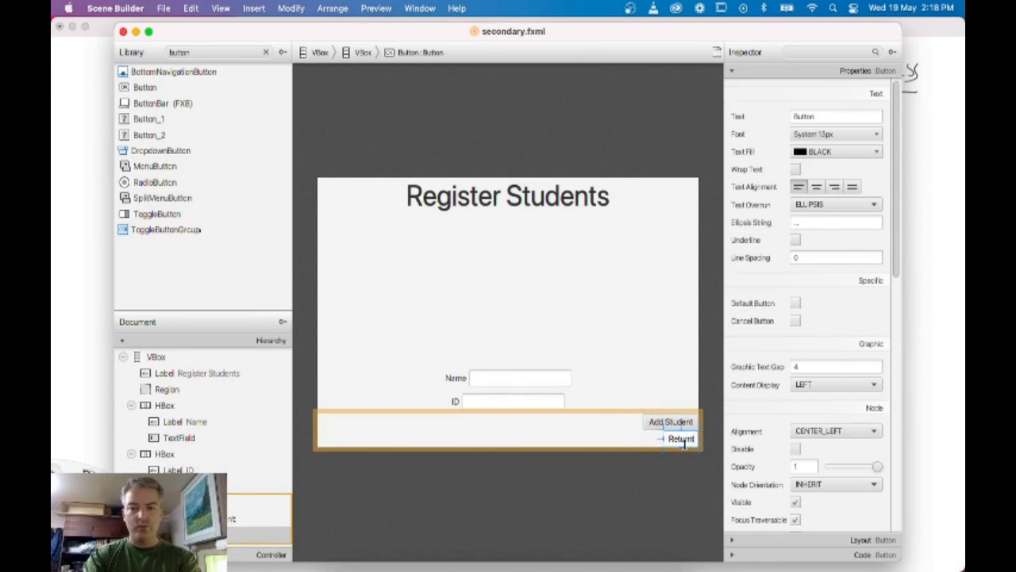
type("to menu")
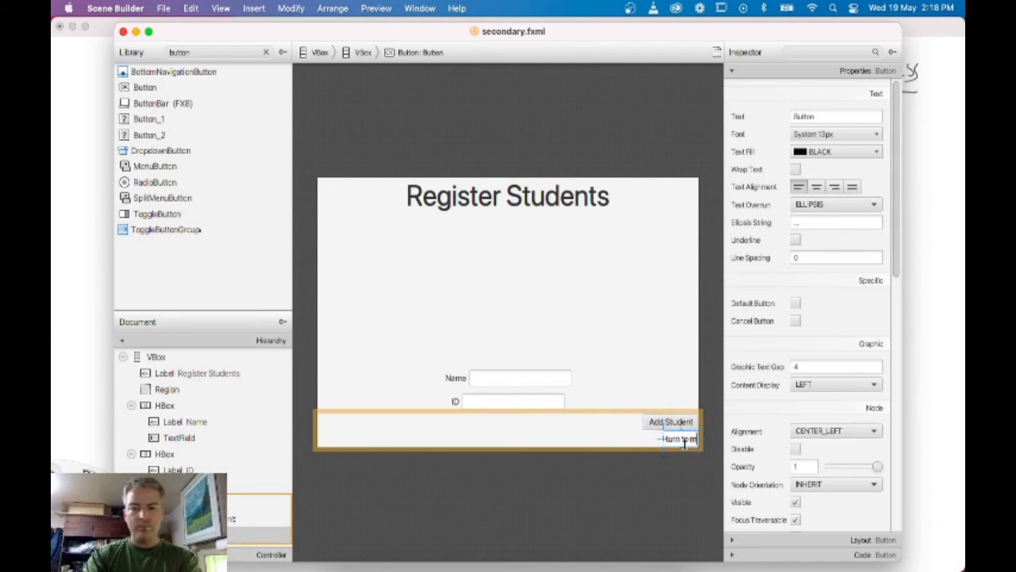
key("Return")
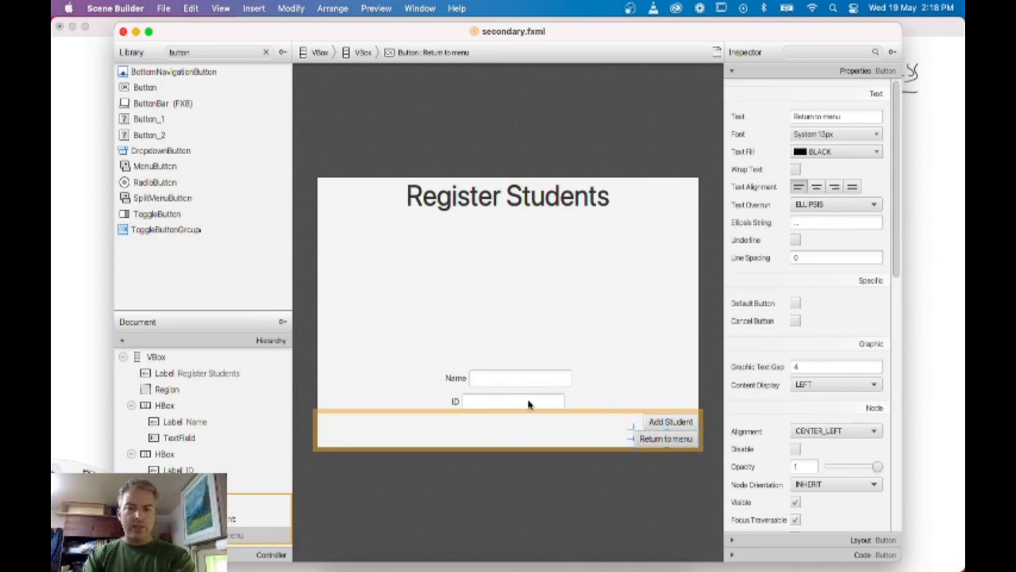
Clear the selection and save secondary.fxml
left_click(525, 490)
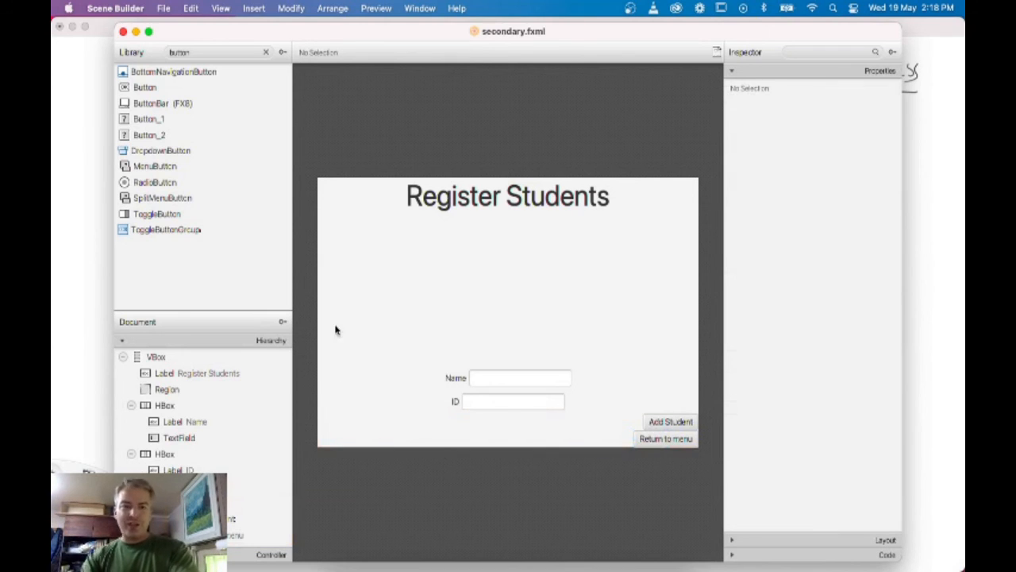
left_click(163, 8)
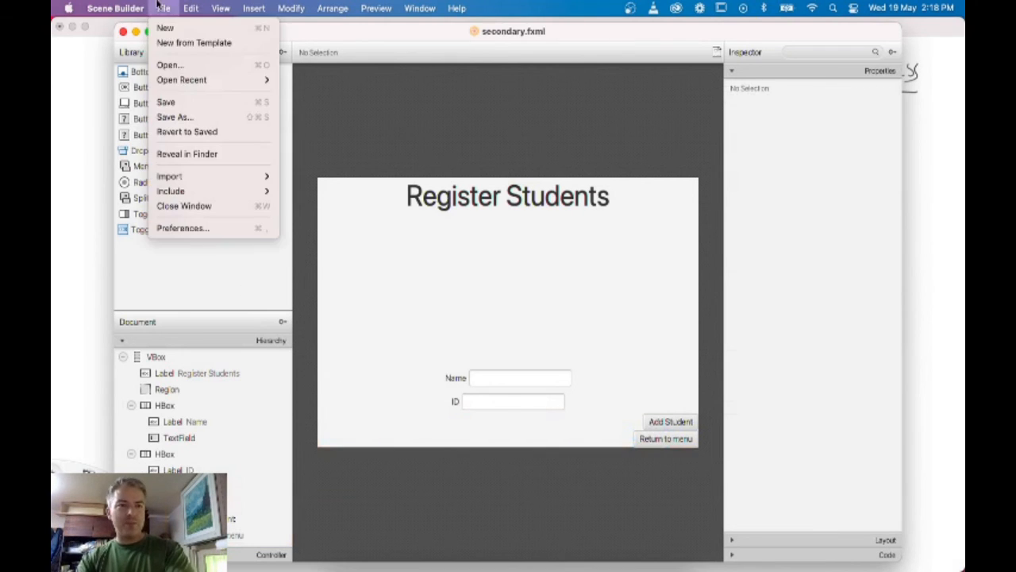
left_click(191, 101)
left_click(530, 318)
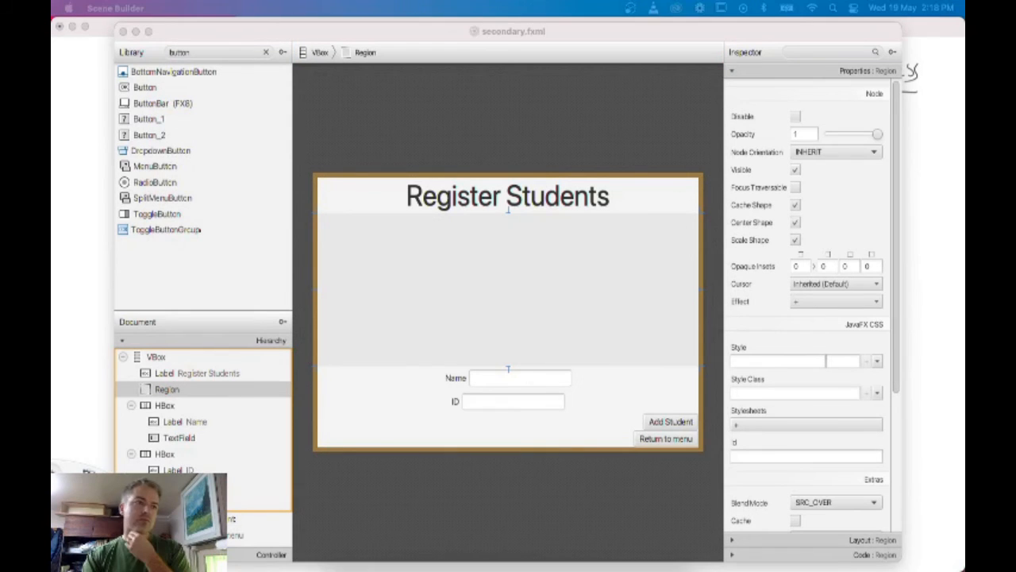
left_click(665, 424)
double_click(665, 425)
left_click(669, 386)
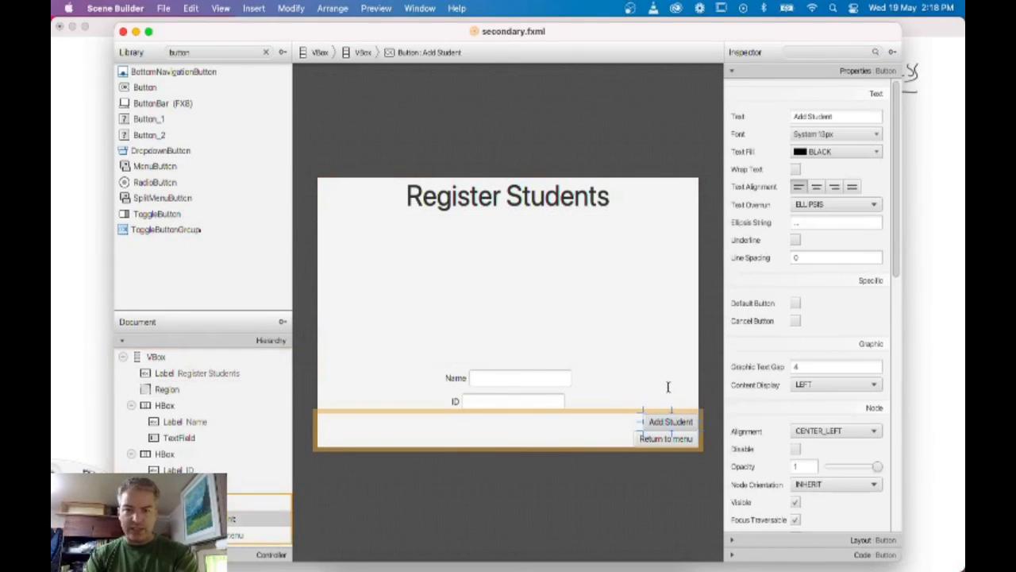
Give the text field in the Name row the prompt text "Enter name"
left_click(525, 377)
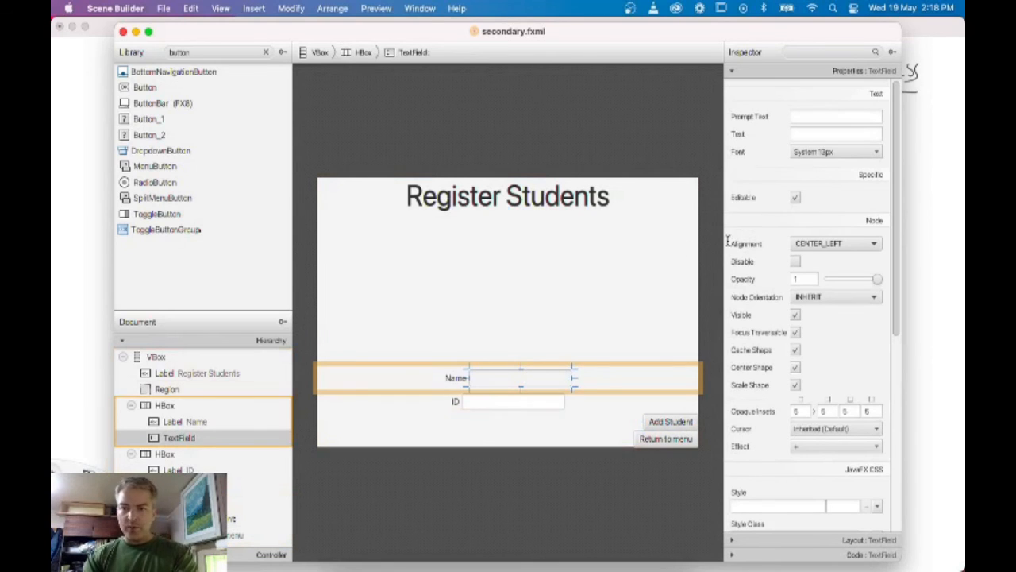
left_click(828, 115)
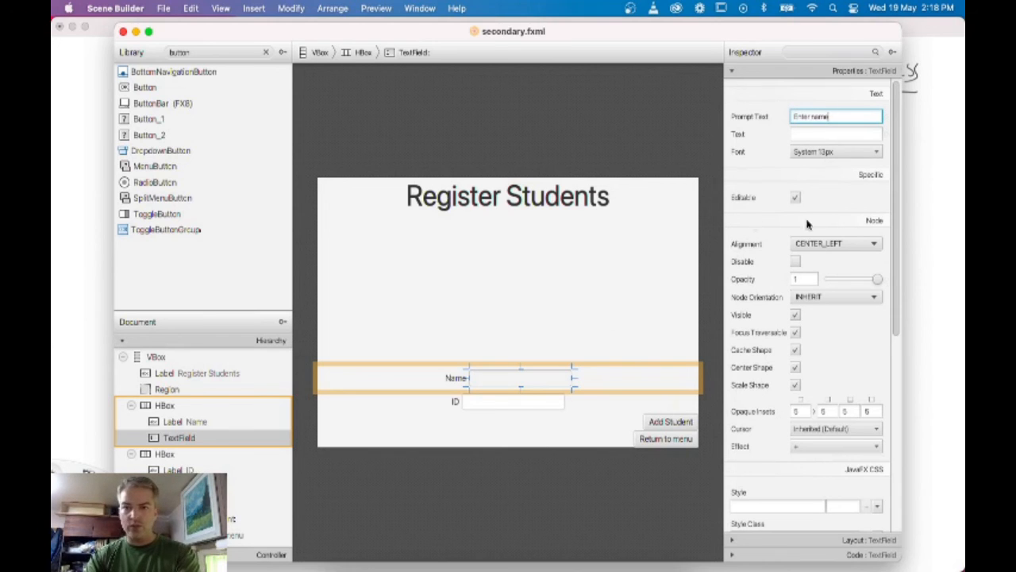
left_click(754, 69)
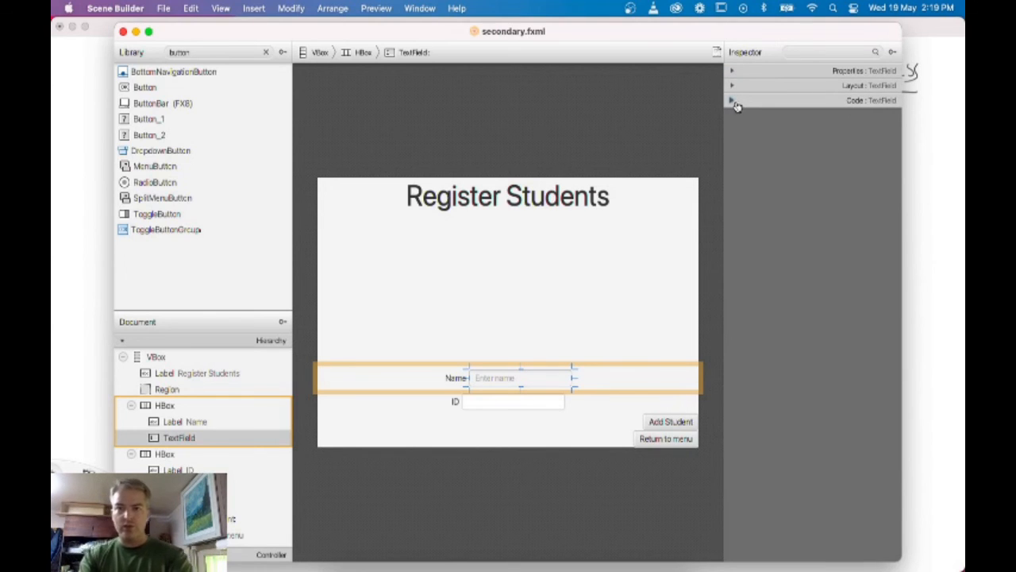
Set the Name text field's fx:id to nameText and its On Action handler to addStudent
left_click(732, 101)
left_click(813, 147)
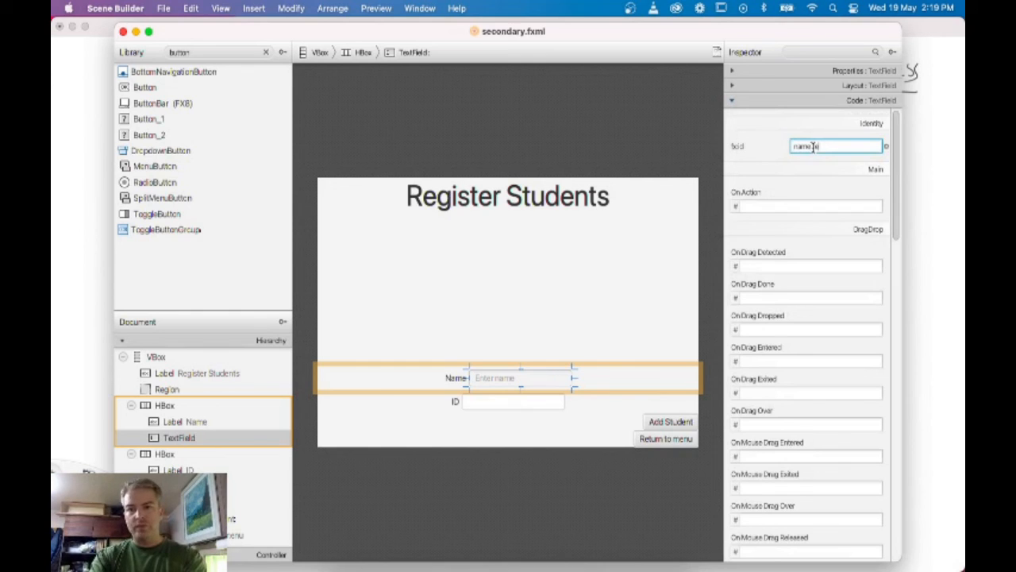
left_click(778, 207)
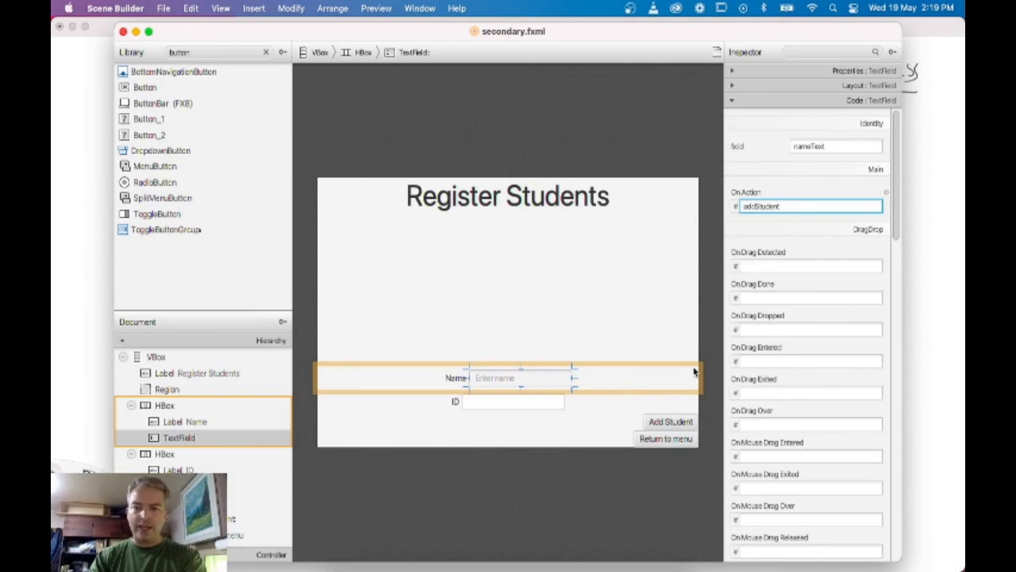
Set the Add Student button's On Action handler to addStudent and its fx:id to addButton
left_click(671, 422)
left_click(757, 205)
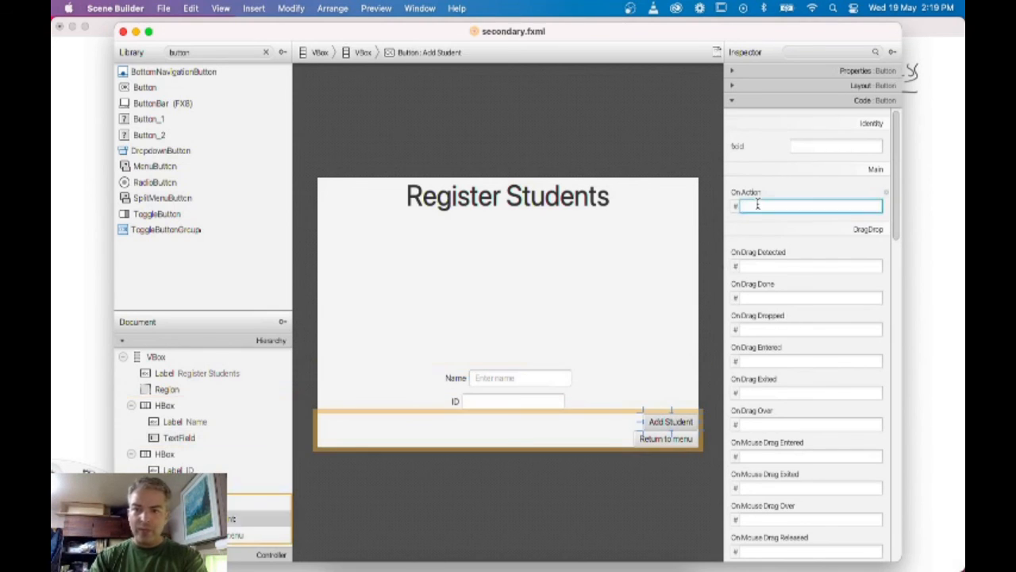
type("addStudent")
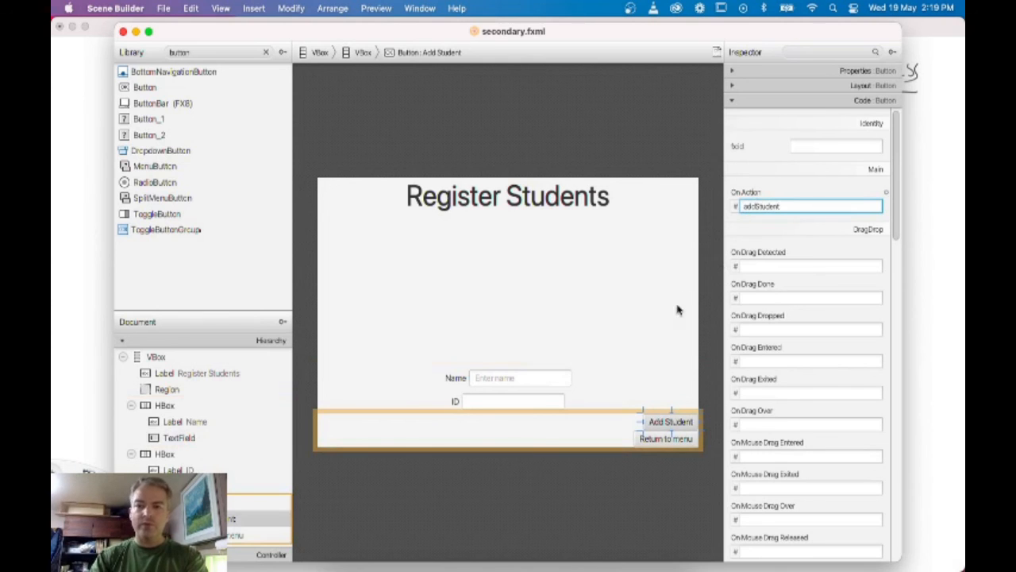
left_click(815, 146)
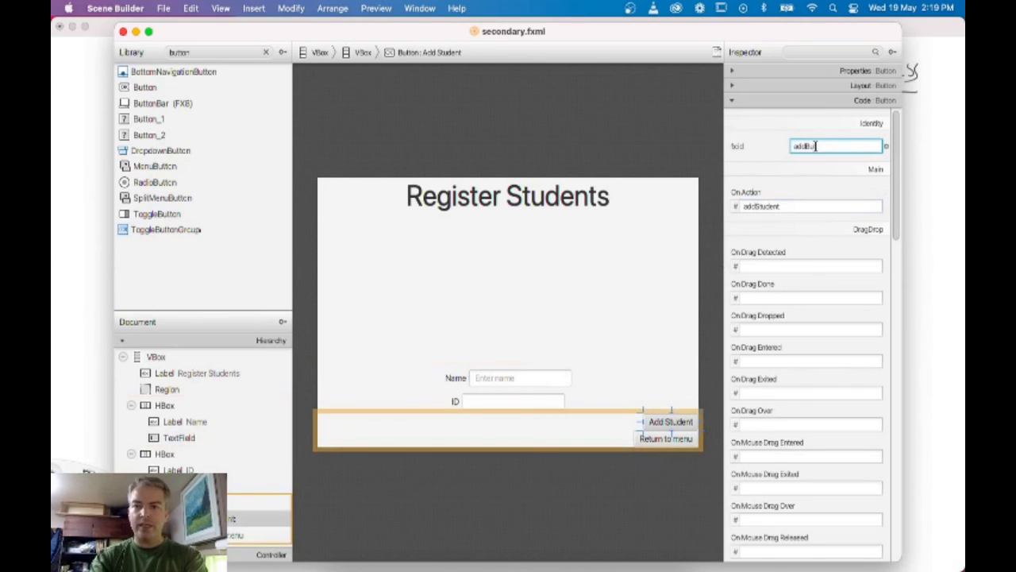
type("addButton")
Set the fx:id of the text field in the ID row to addId
left_click(516, 401)
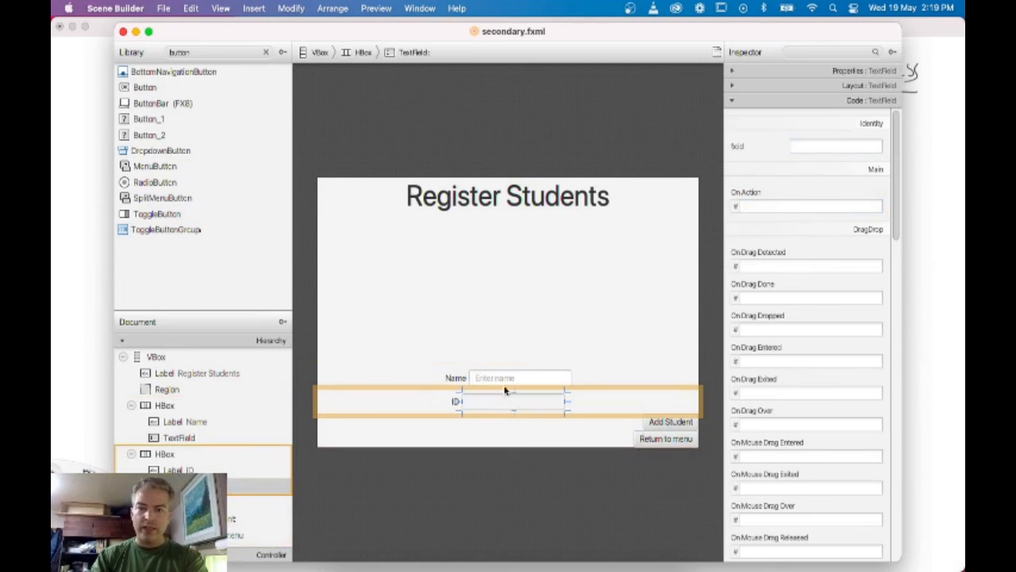
left_click(809, 145)
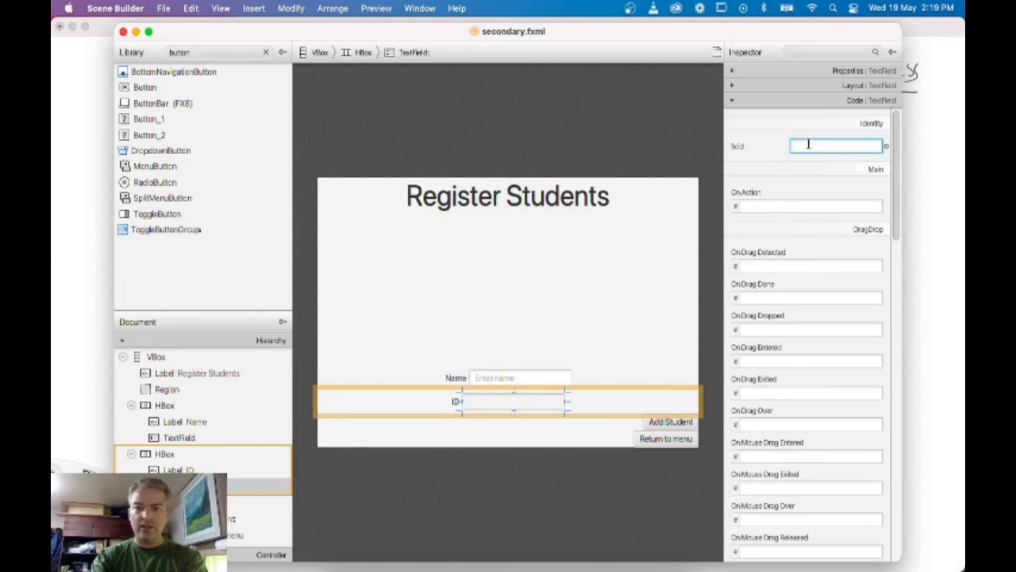
type("addId")
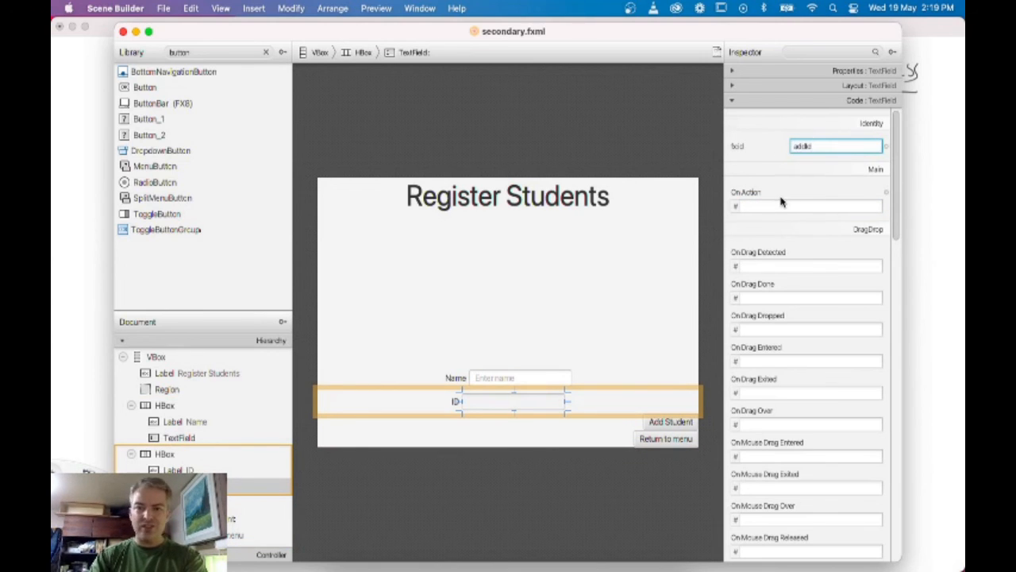
left_click(780, 205)
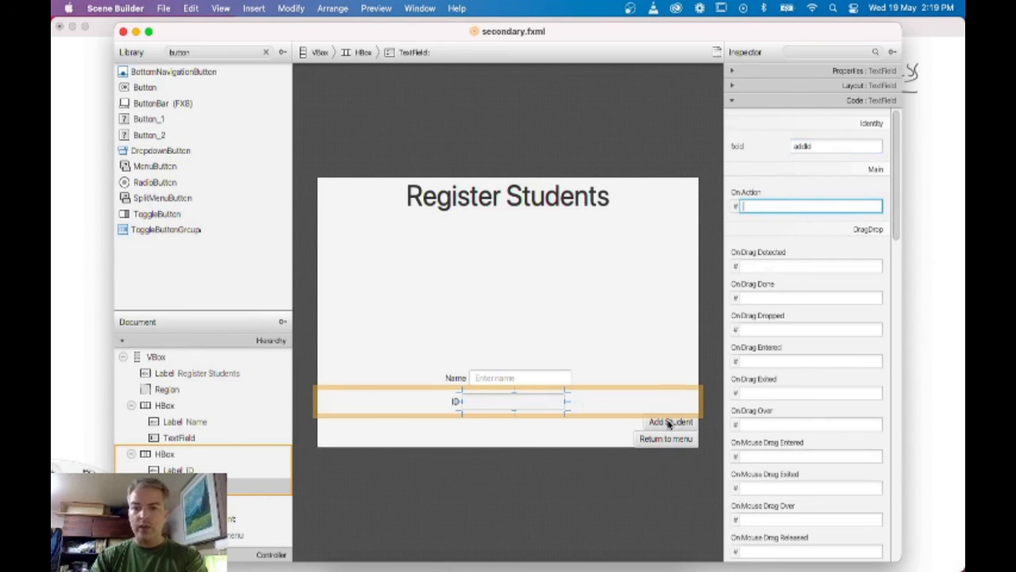
left_click(671, 423)
double_click(798, 206)
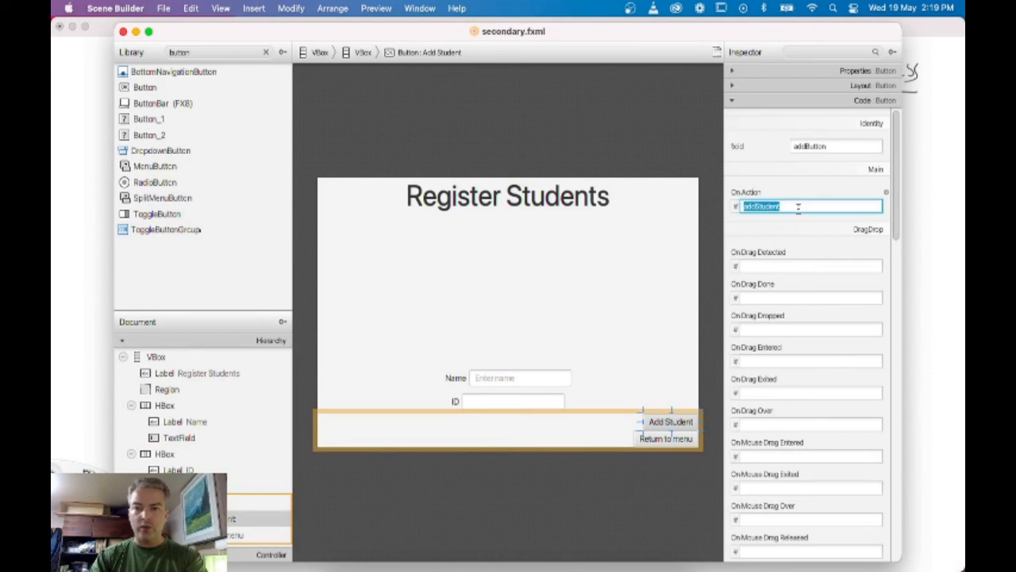
left_click(510, 405)
left_click(797, 209)
key("super+v")
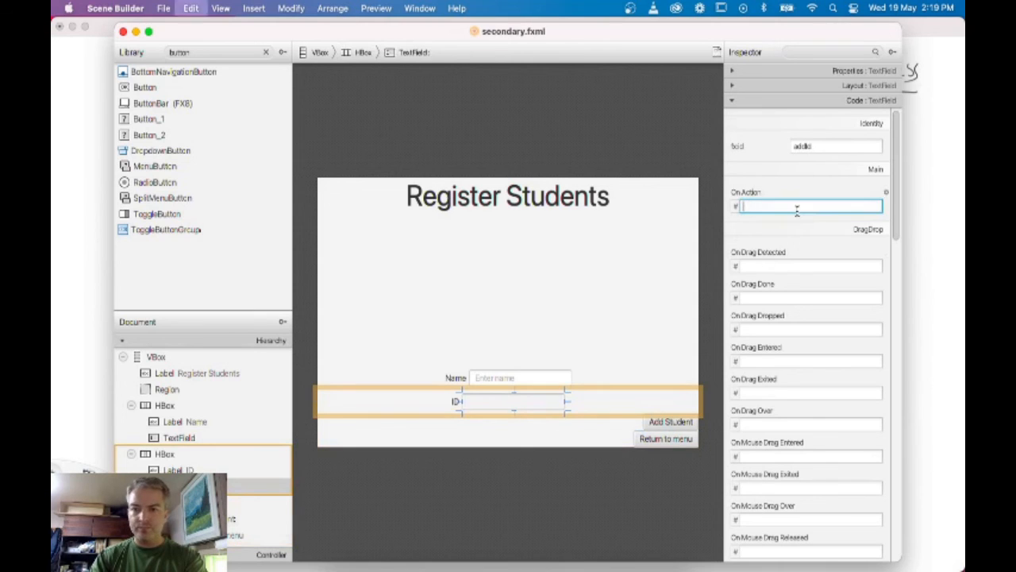
key("super+z")
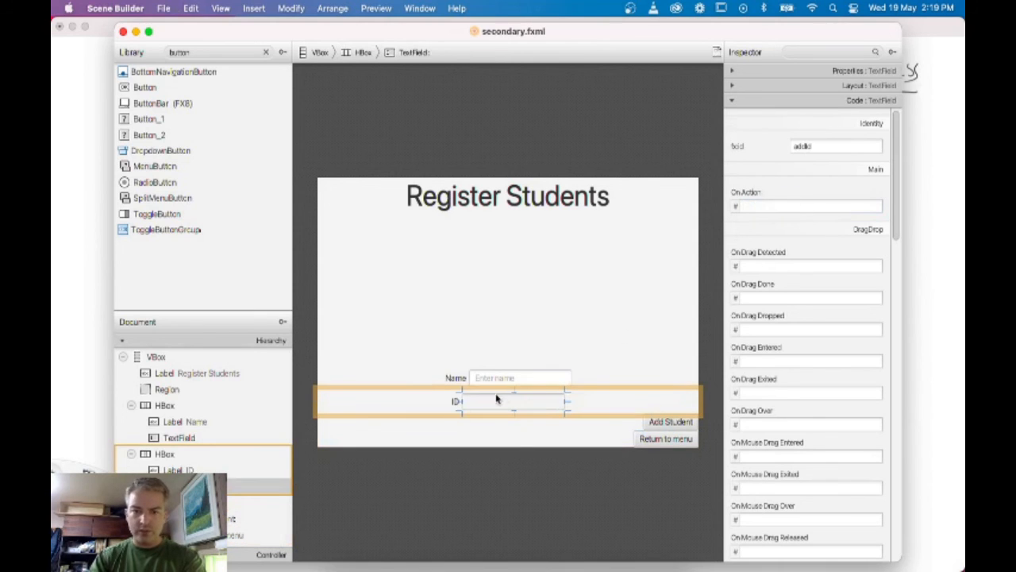
Set the On Action handler of the ID row's text field to addStudent
left_click(777, 207)
type("ad")
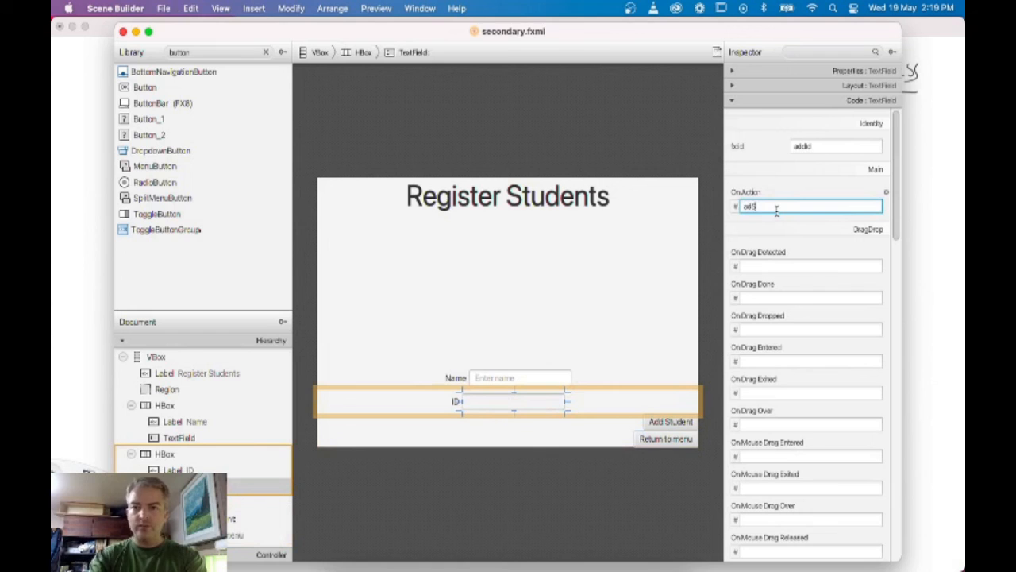
type("dStudent")
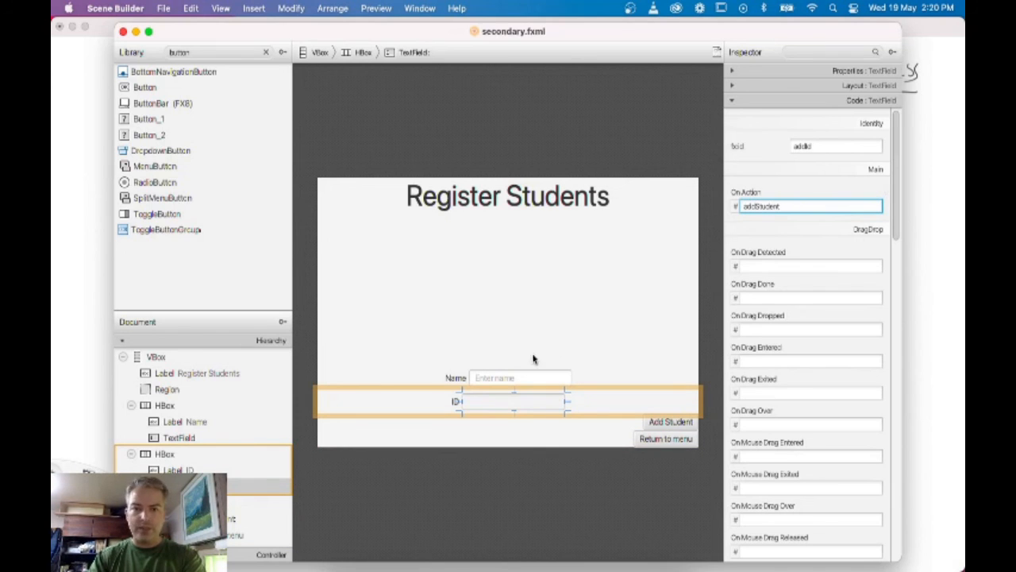
Give the text field in the ID row the prompt text "Enter id number"
left_click(756, 72)
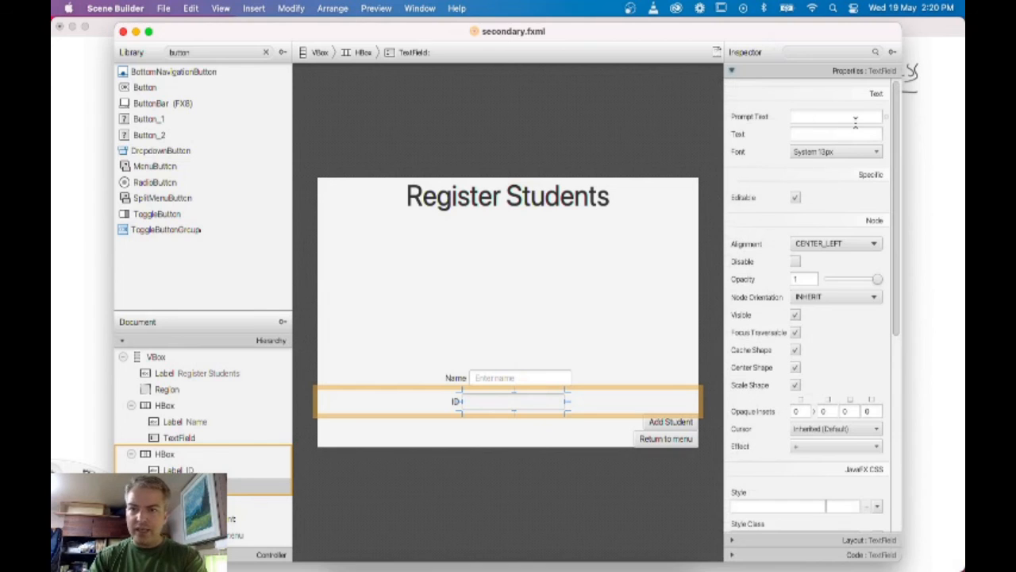
left_click(831, 117)
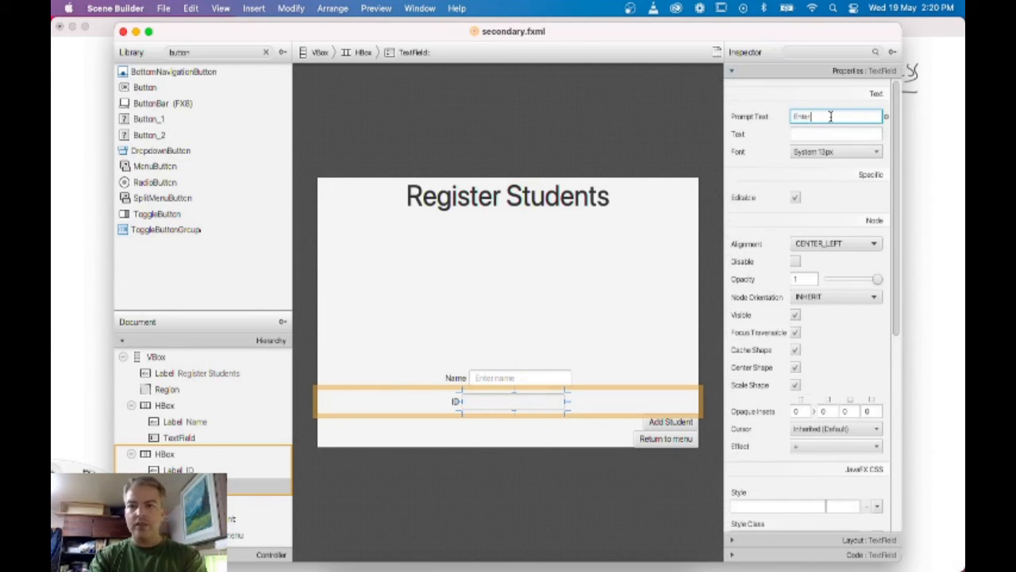
type("Enter id number")
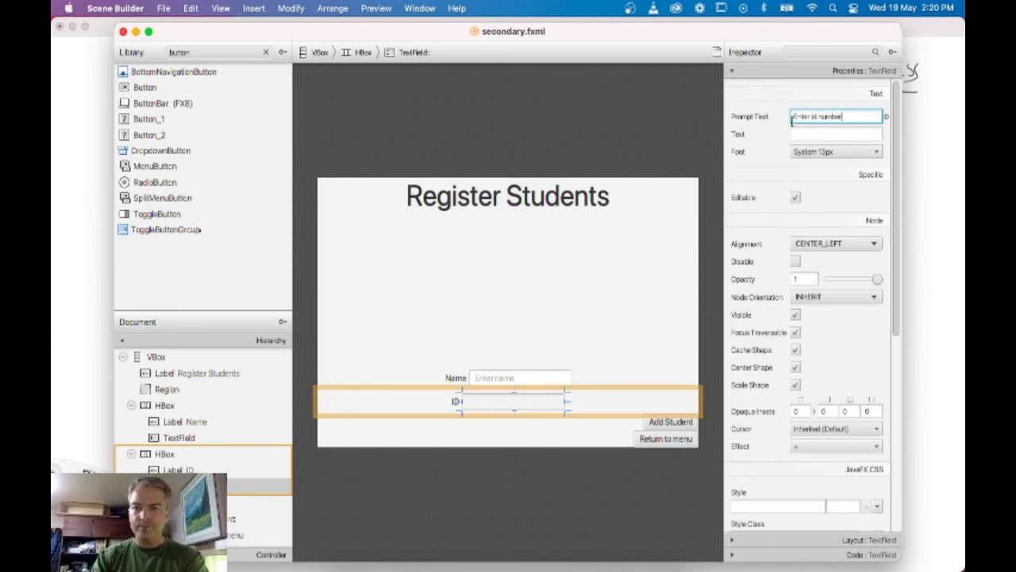
key("Return")
left_click(654, 421)
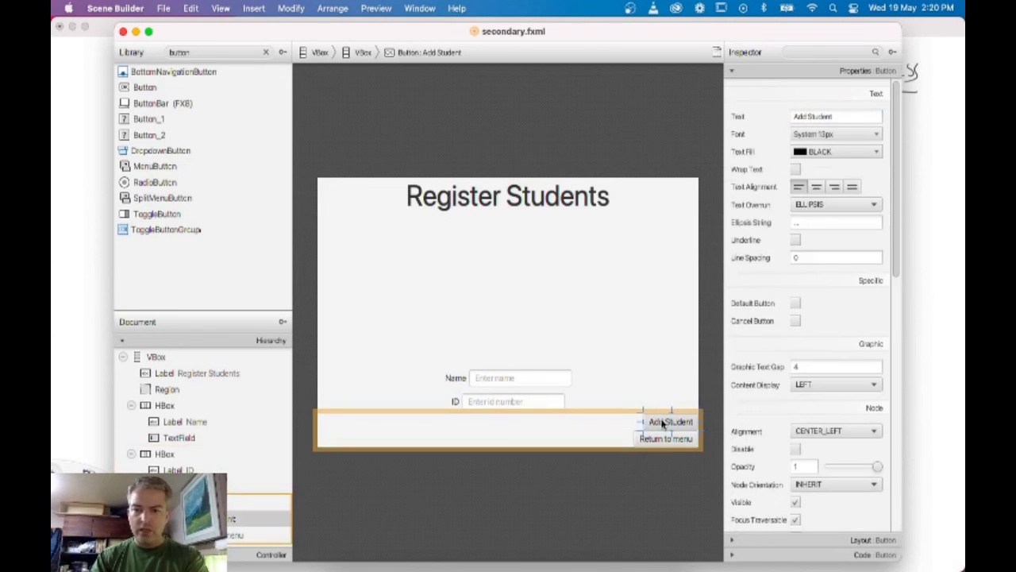
left_click(556, 404)
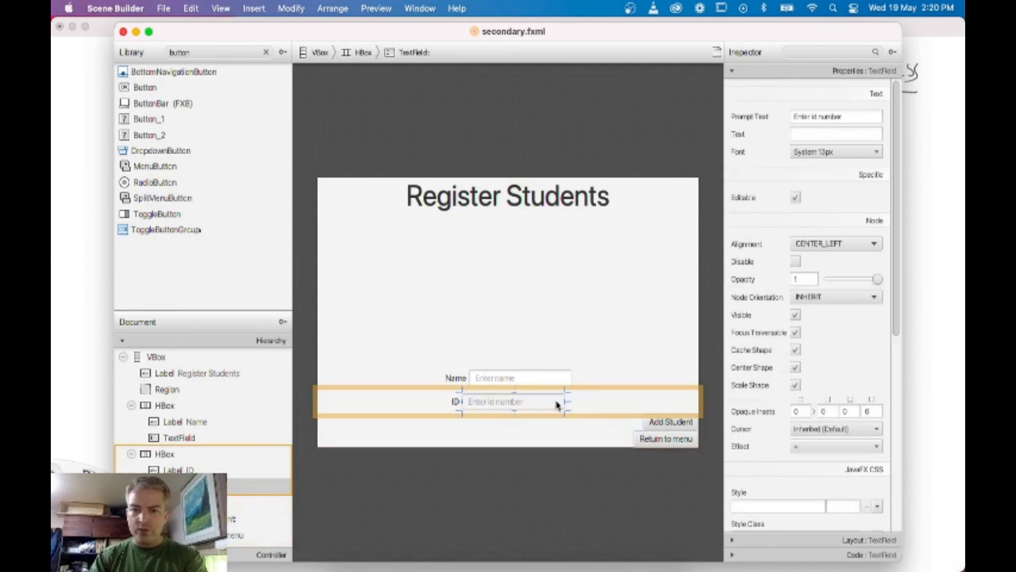
Set the Return to menu button's fx:id to returnButton and its On Action handler to returnMenu
left_click(750, 73)
left_click(747, 98)
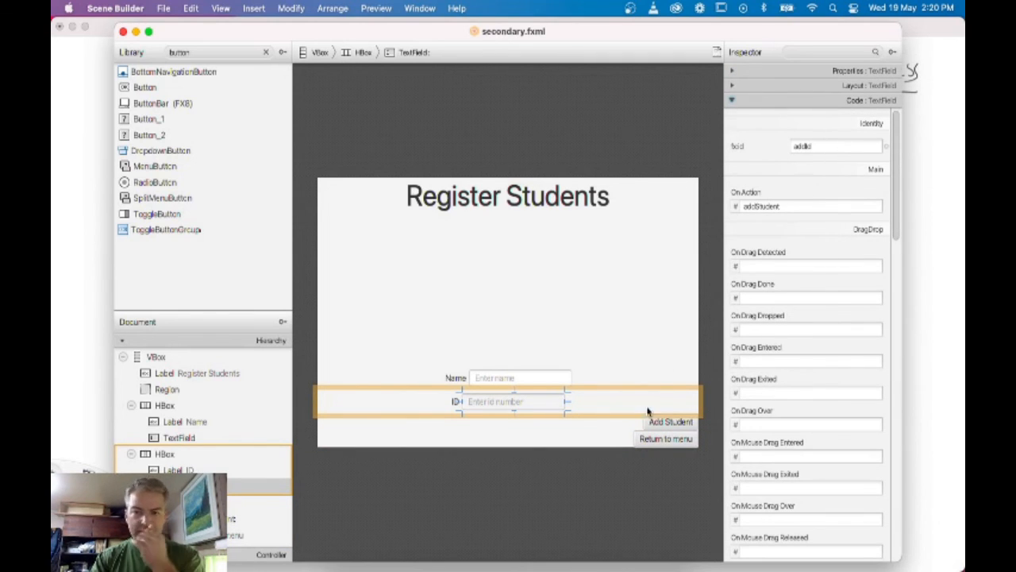
left_click(660, 441)
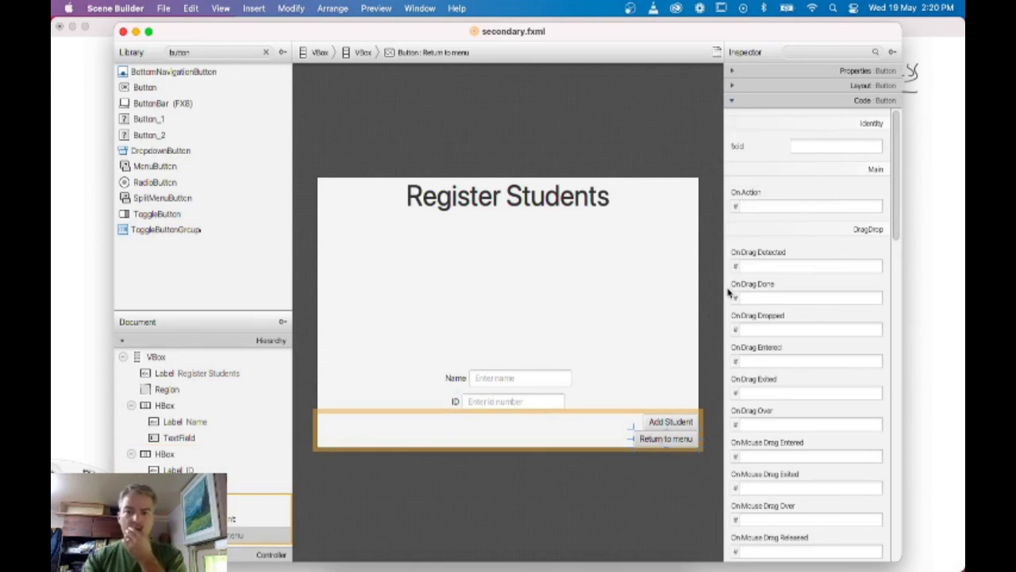
left_click(816, 146)
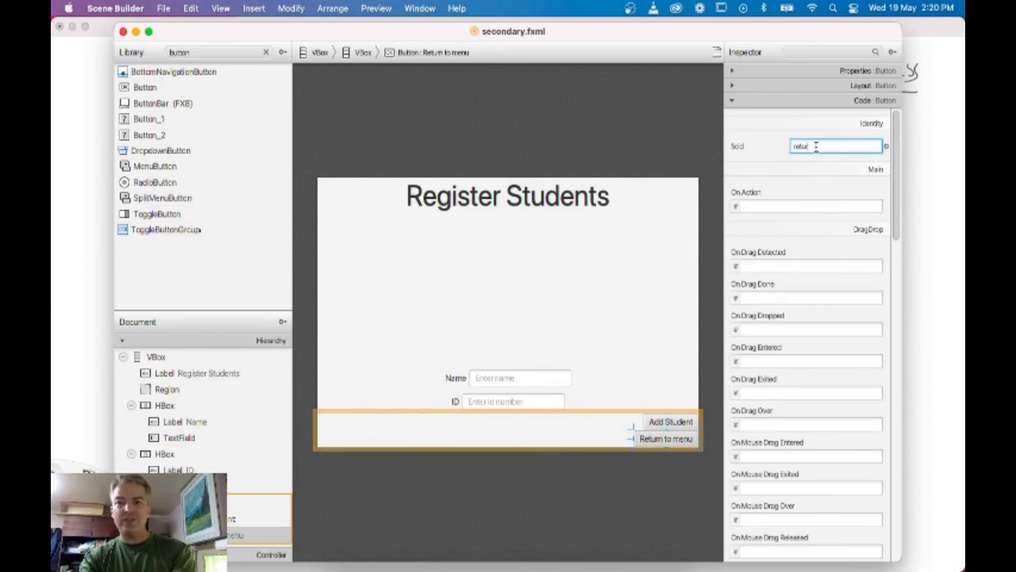
type("return")
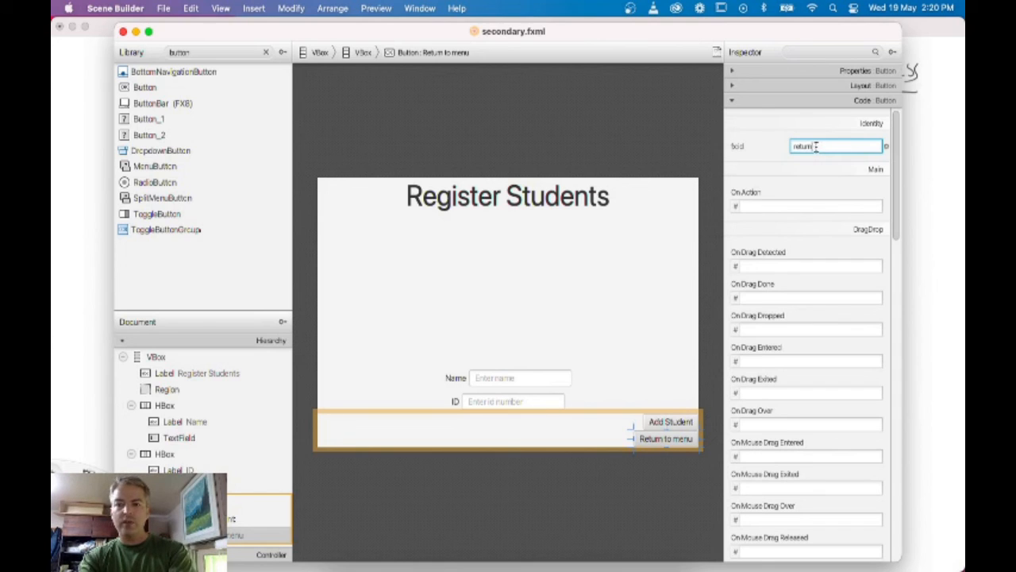
type("Button")
left_click(773, 205)
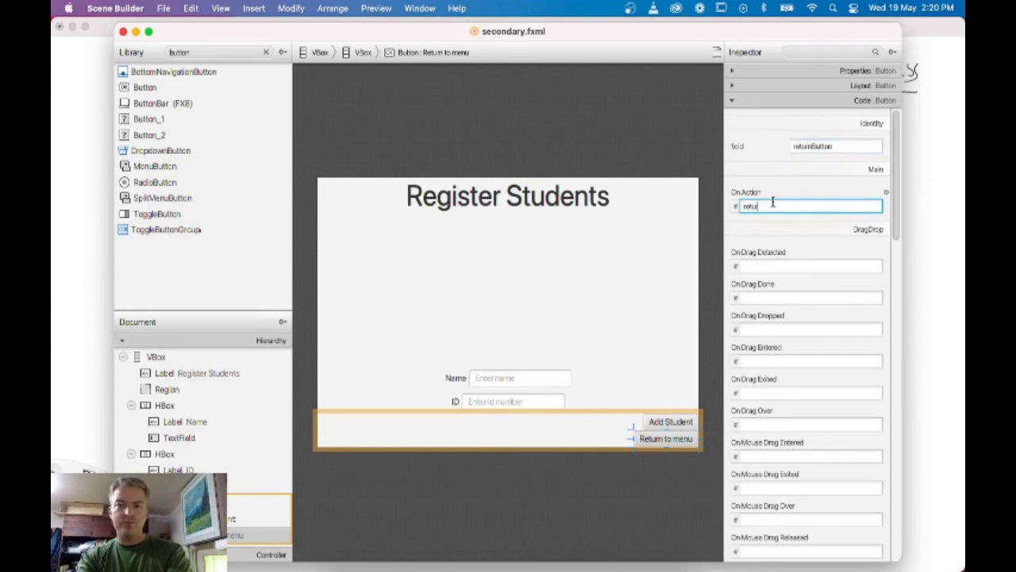
type("returnMen")
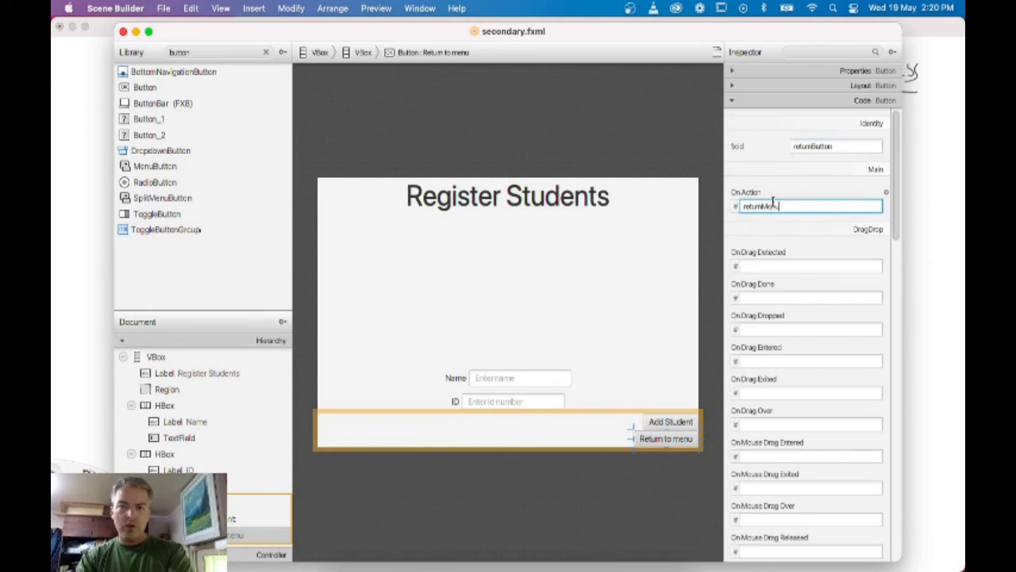
type("u")
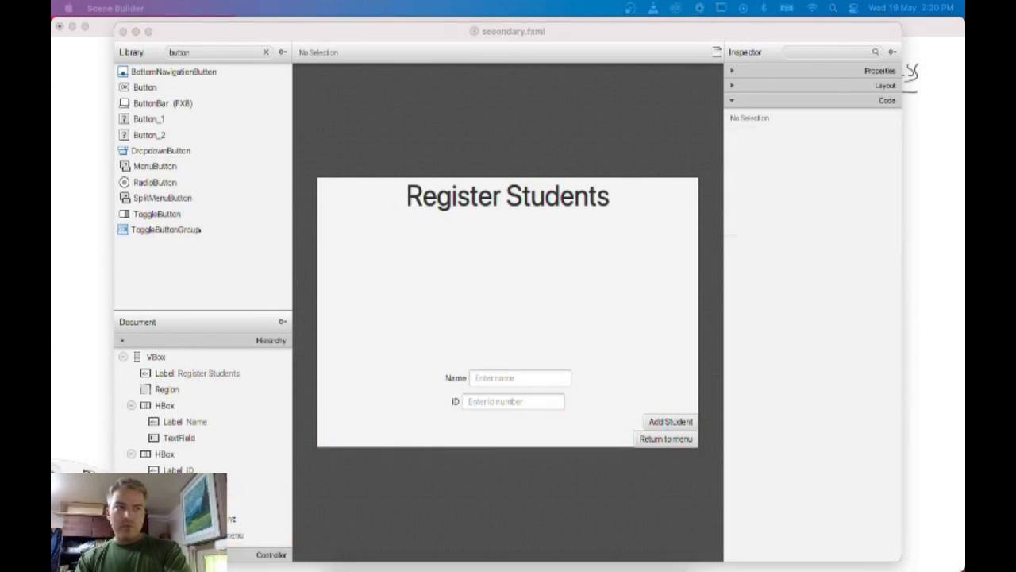